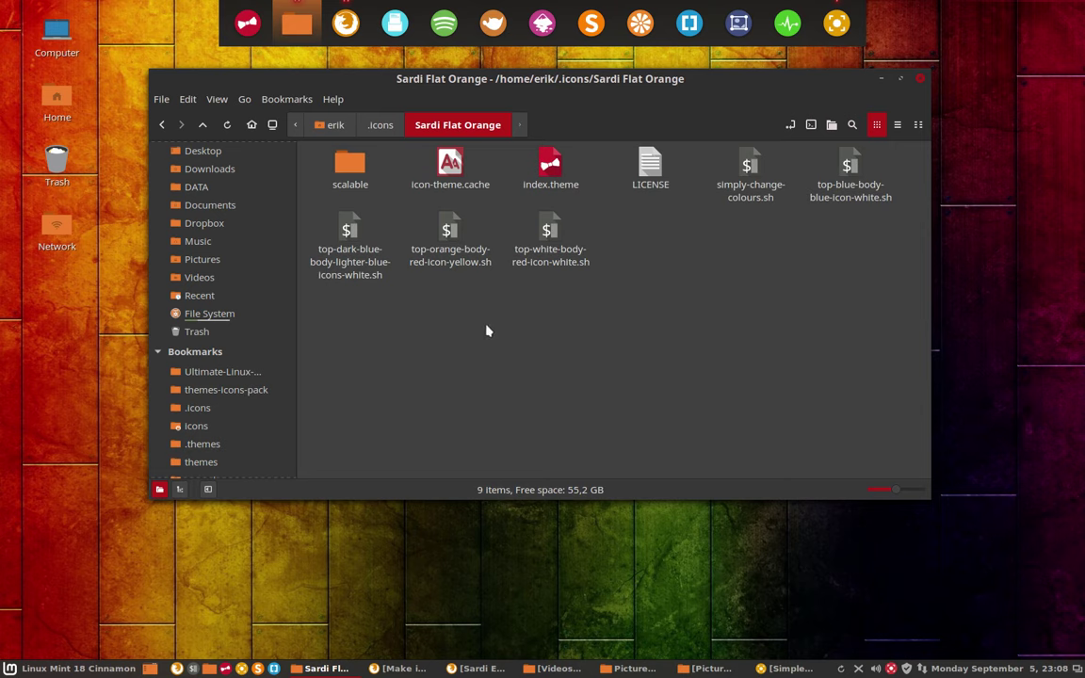
Duplicate the Sardi Flat Orange folder inside the .icons folder
left_click(554, 251)
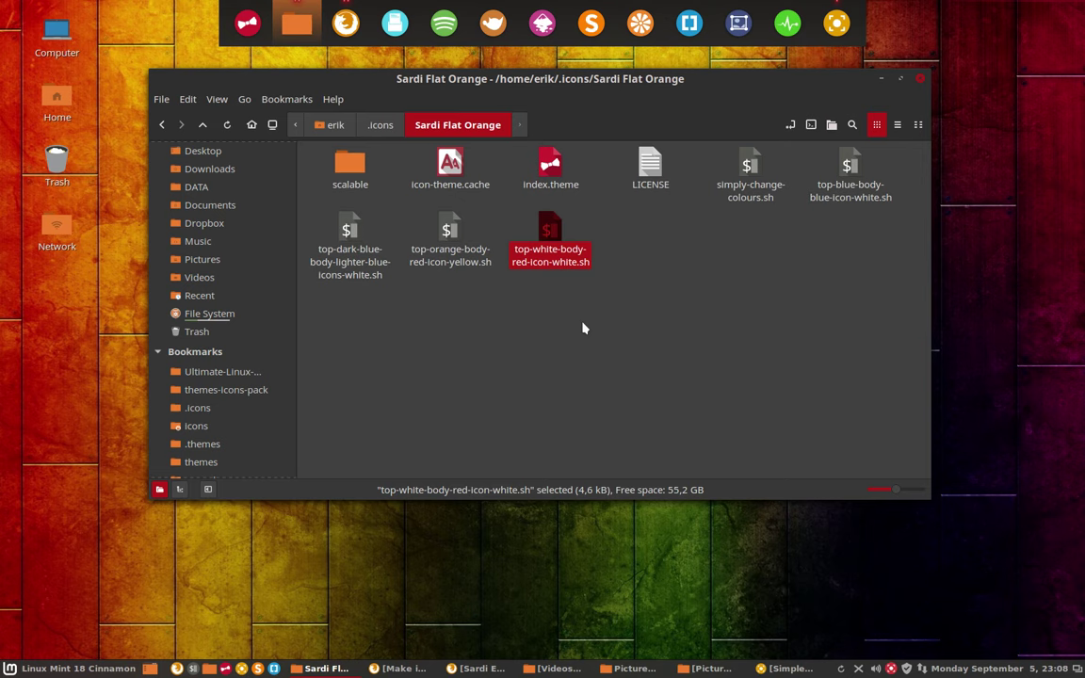
left_click(381, 125)
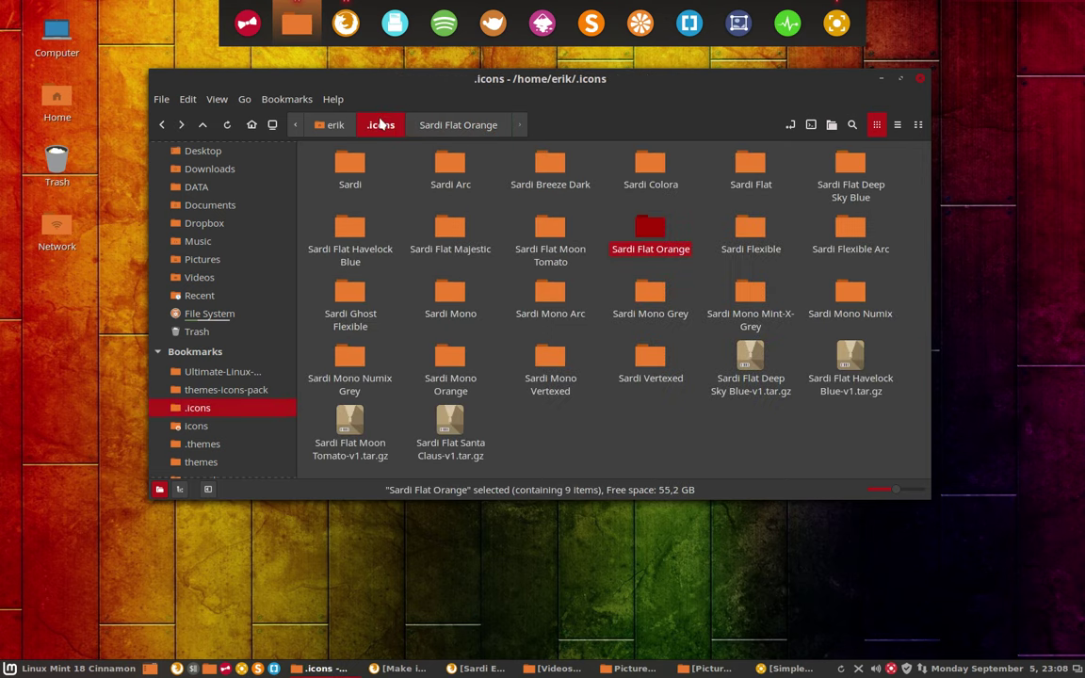
left_click(691, 213)
left_click(650, 230)
key("ctrl+c")
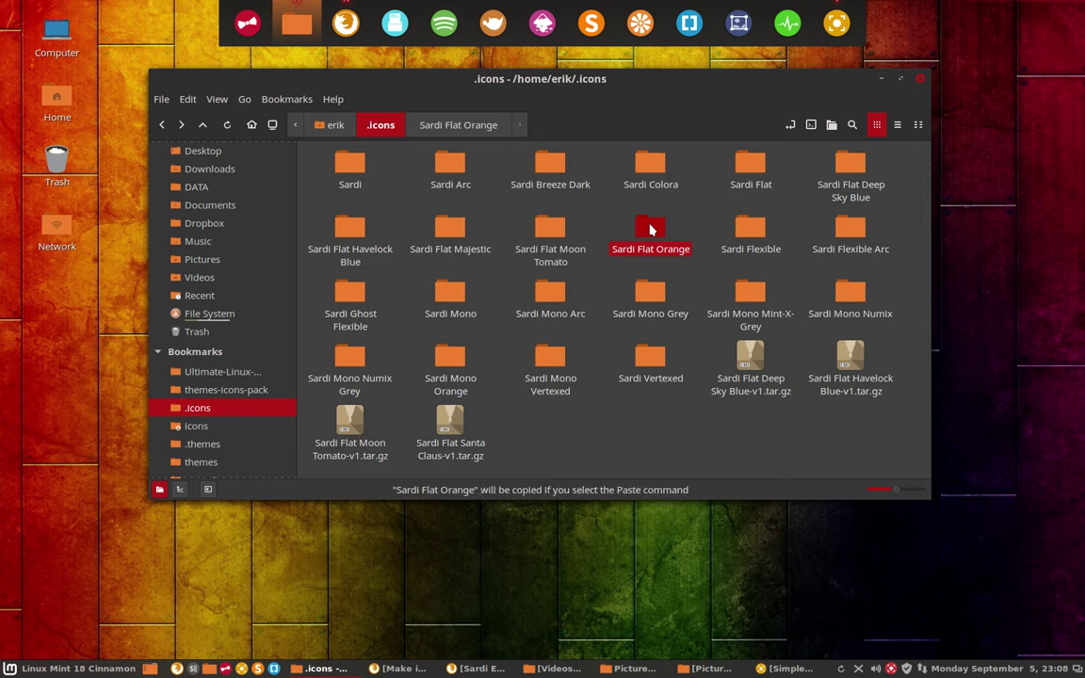
key("ctrl+v")
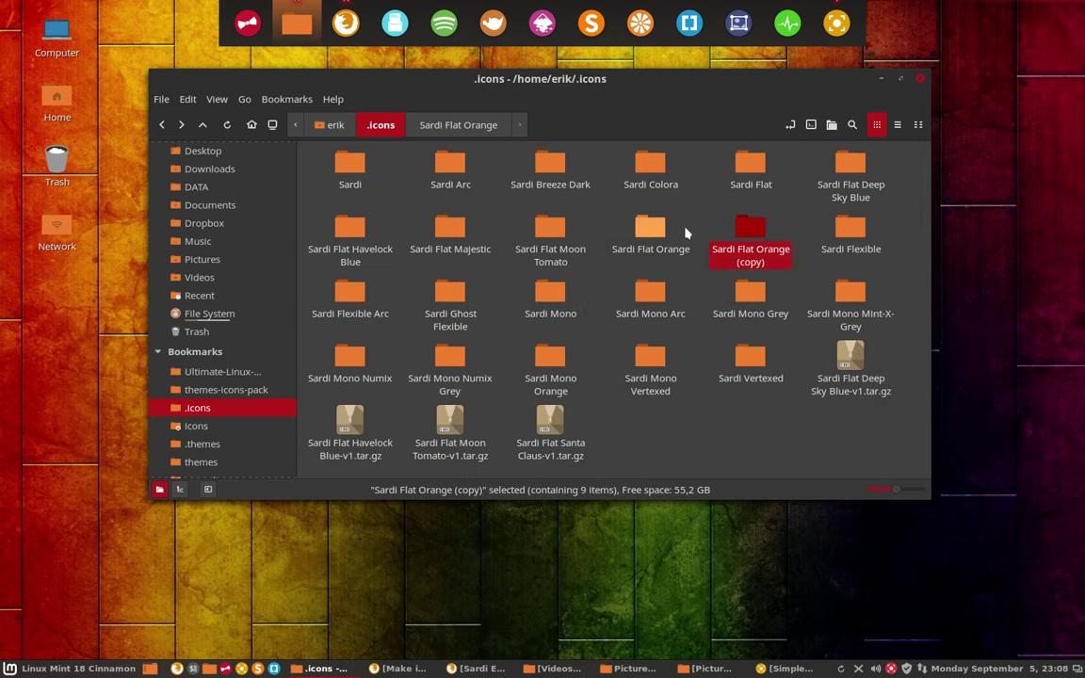
Rename the copied folder as Sardi Flat Santa Claus
key("F2")
key("BackSpace")
key("BackSpace")
key("BackSpace")
key("BackSpace")
key("BackSpace")
key("BackSpace")
key("BackSpace")
key("BackSpace")
key("BackSpace")
key("BackSpace")
key("BackSpace")
key("BackSpace")
key("BackSpace")
type("San")
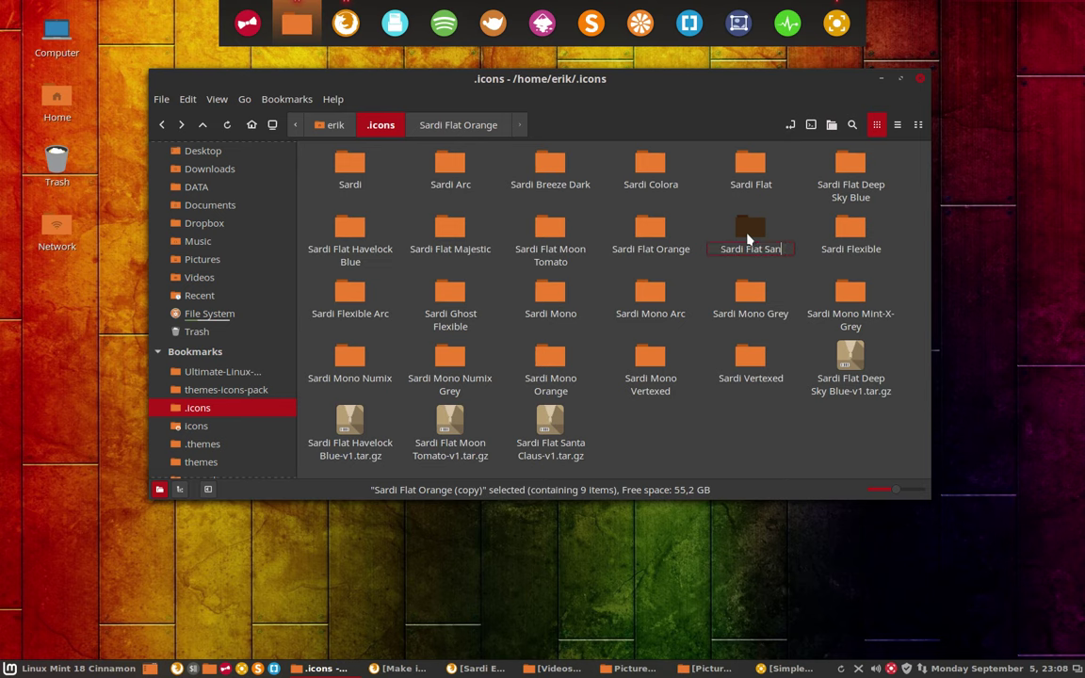
type("ta Claus")
key("Escape")
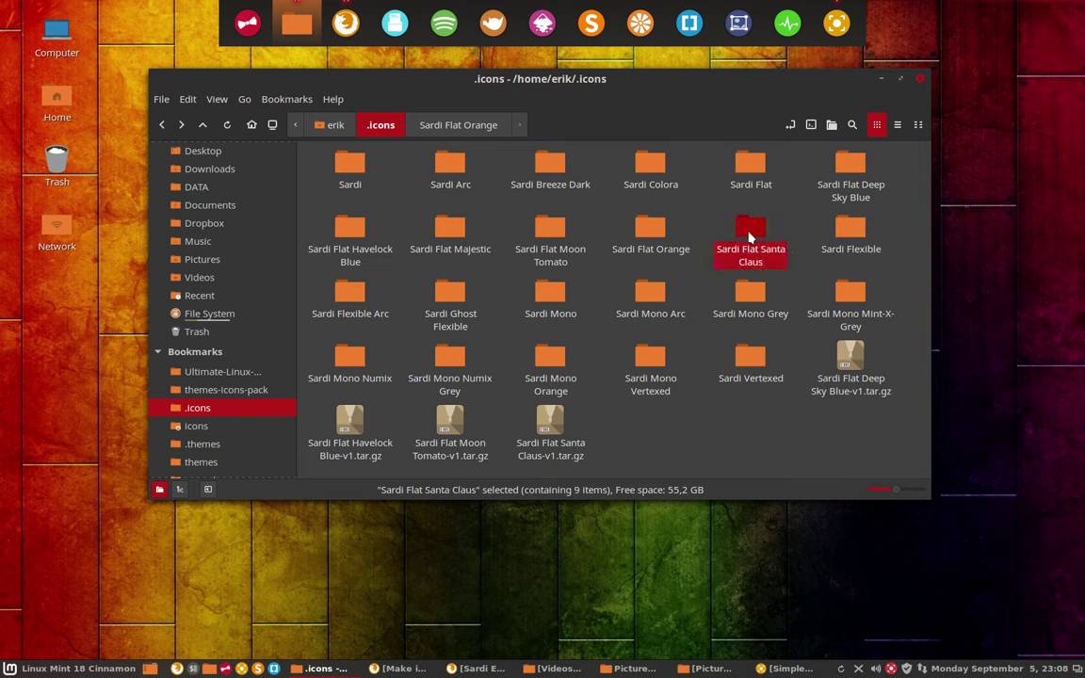
Run top-white-body-red-icon-white.sh in a terminal from the Sardi Flat Santa Claus folder, and return to .icons
double_click(751, 236)
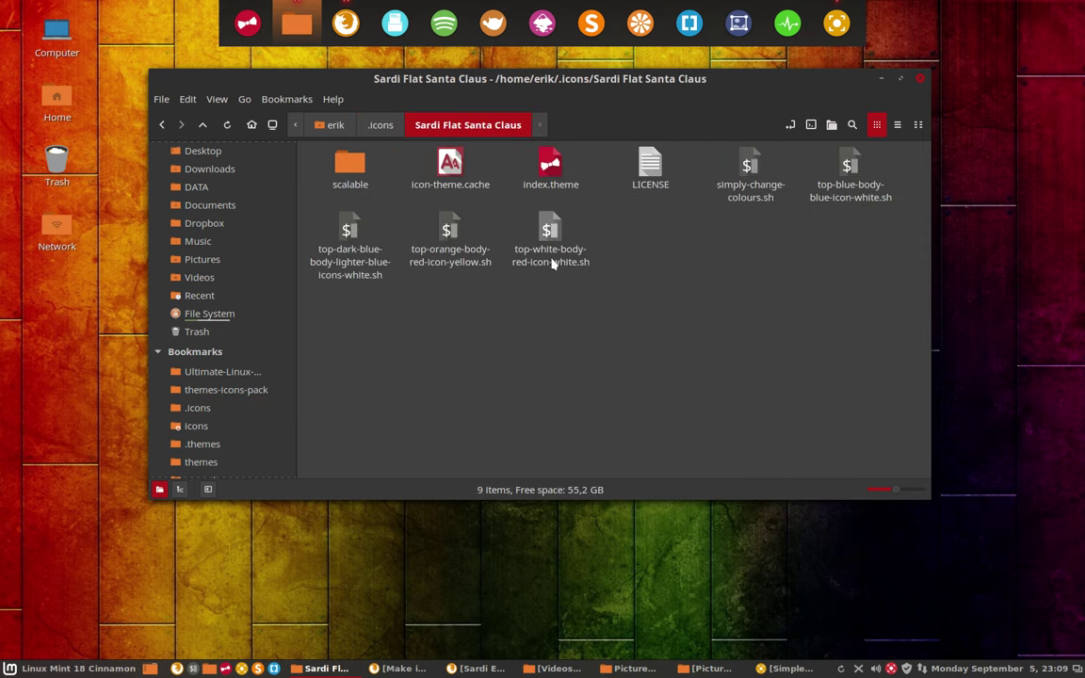
double_click(549, 235)
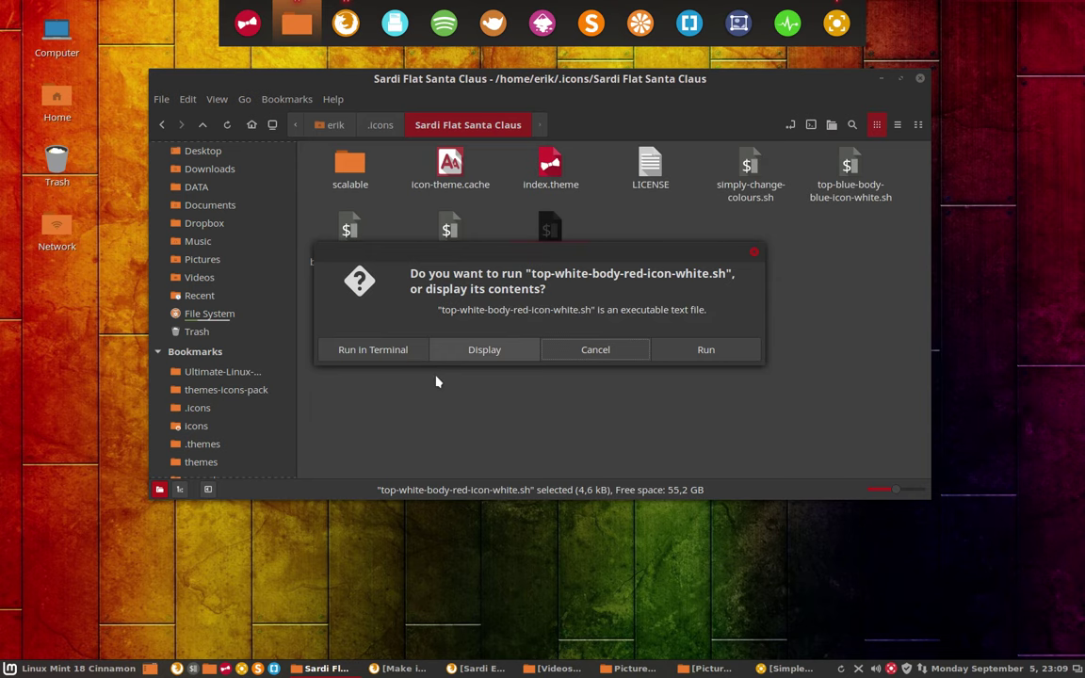
key("alt+t")
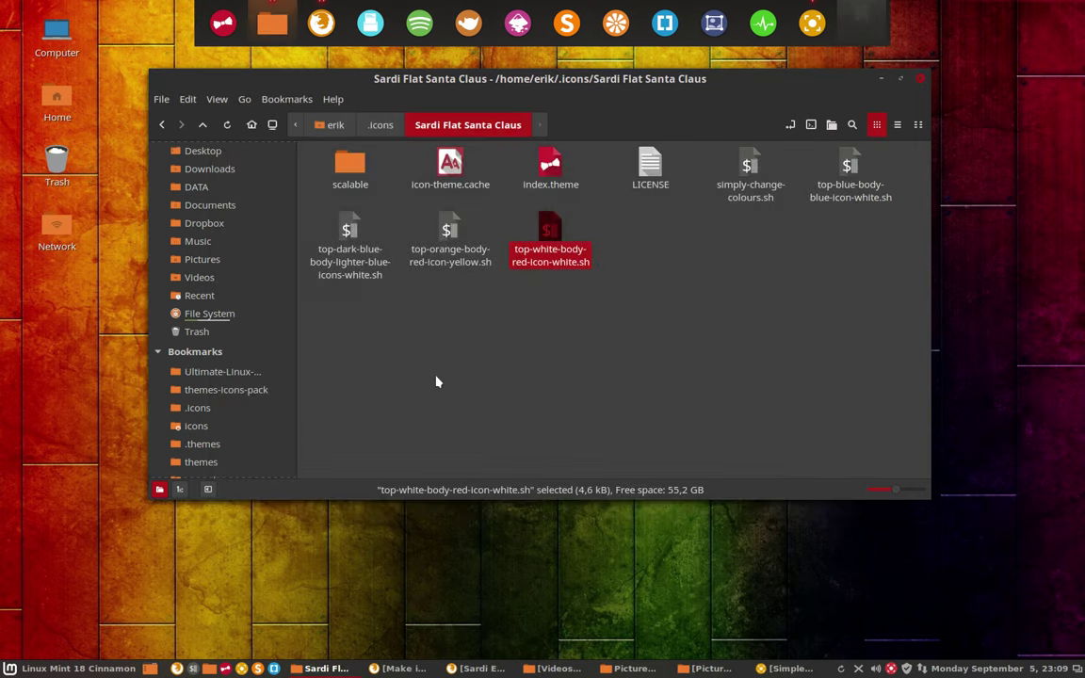
left_click(381, 124)
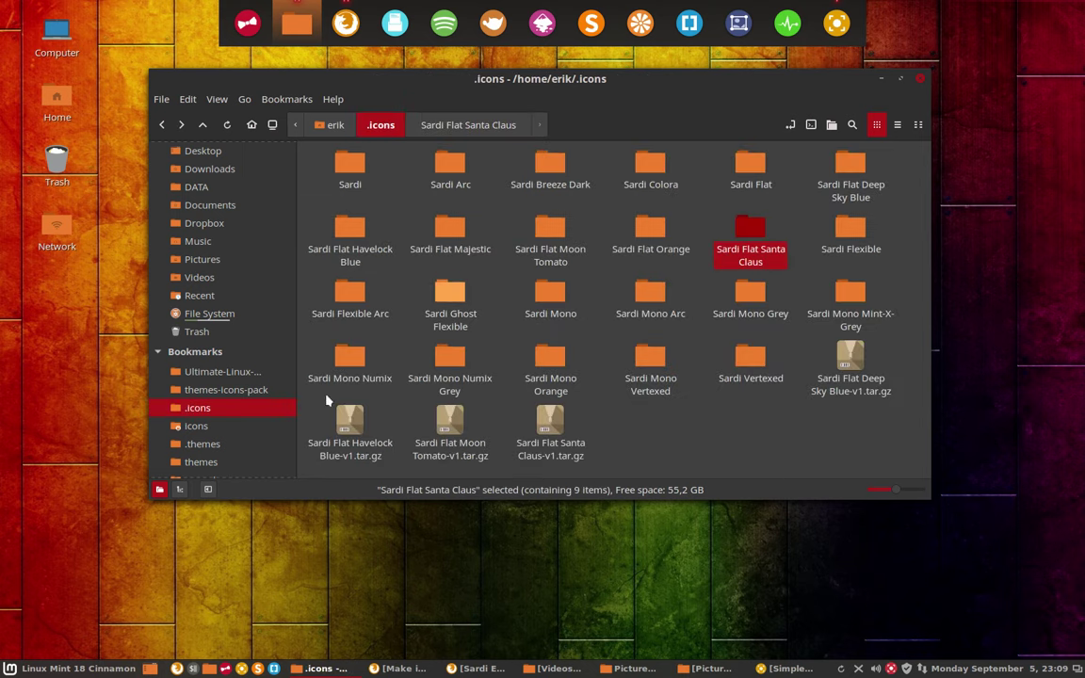
Set the desktop's icon theme to Sardi Flat Santa Claus and close the theme settings
key("super")
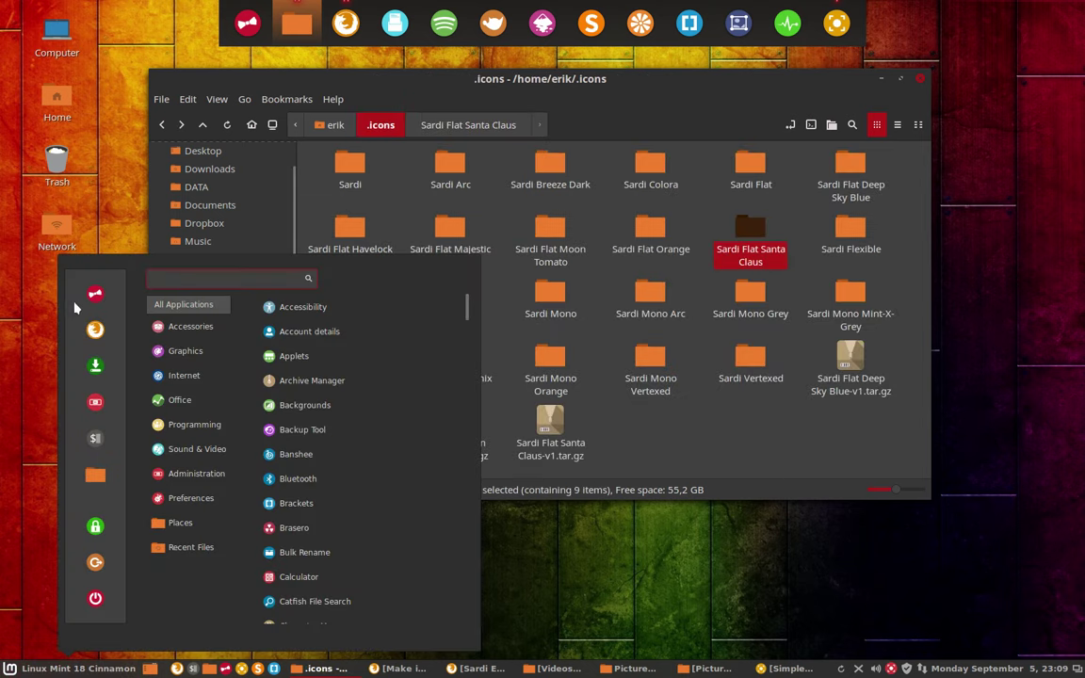
key("Escape")
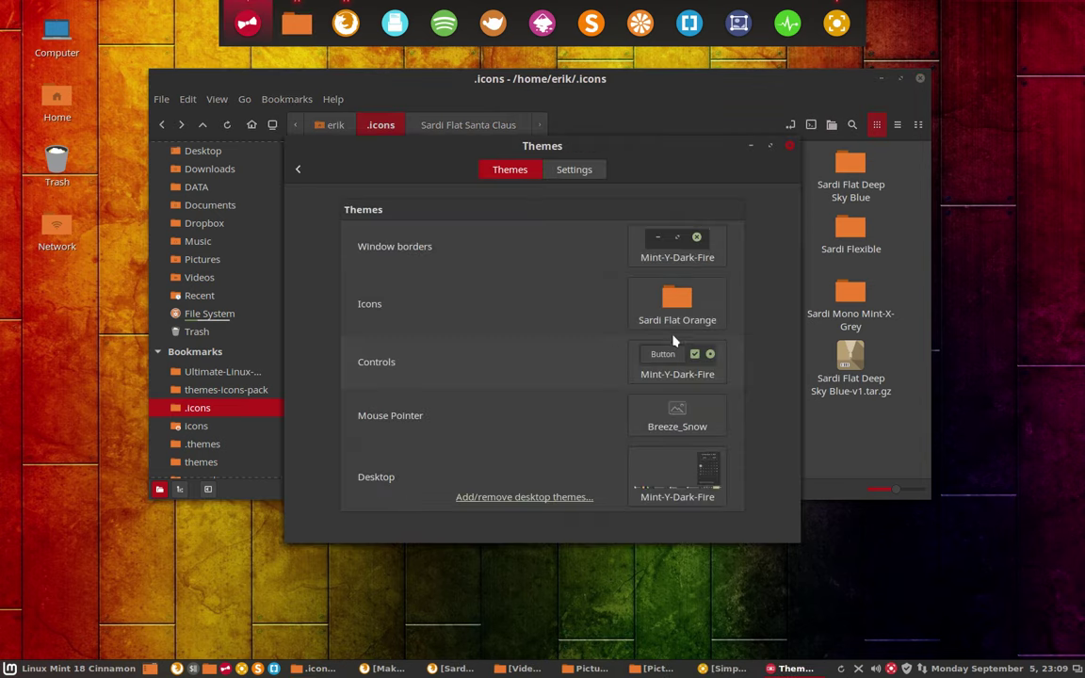
left_click(682, 307)
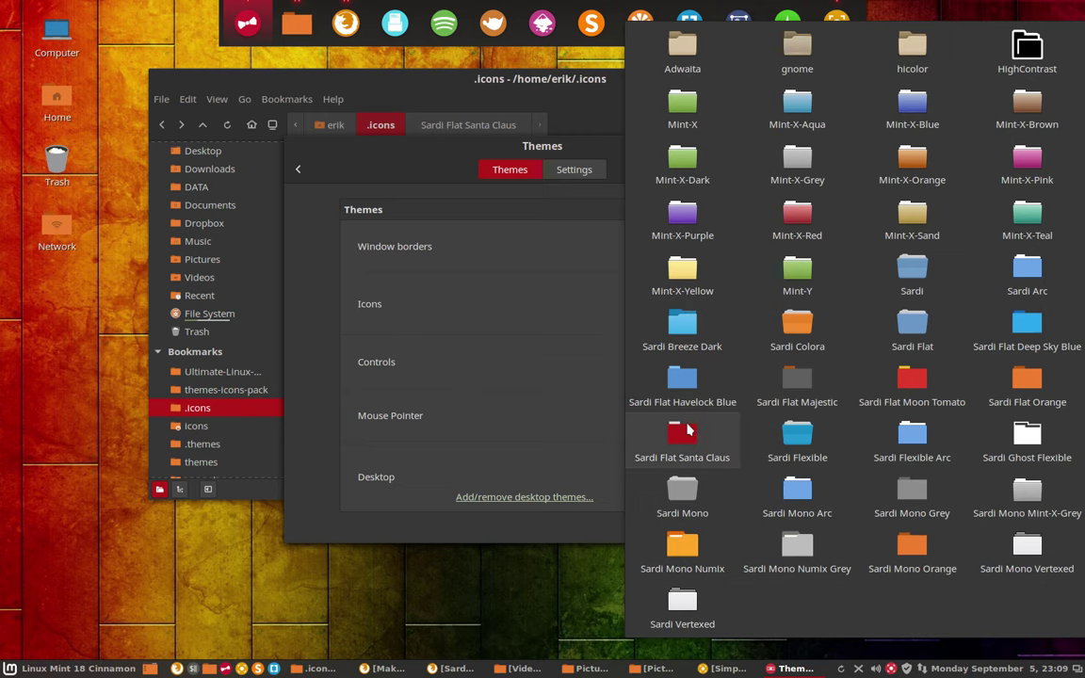
left_click(686, 435)
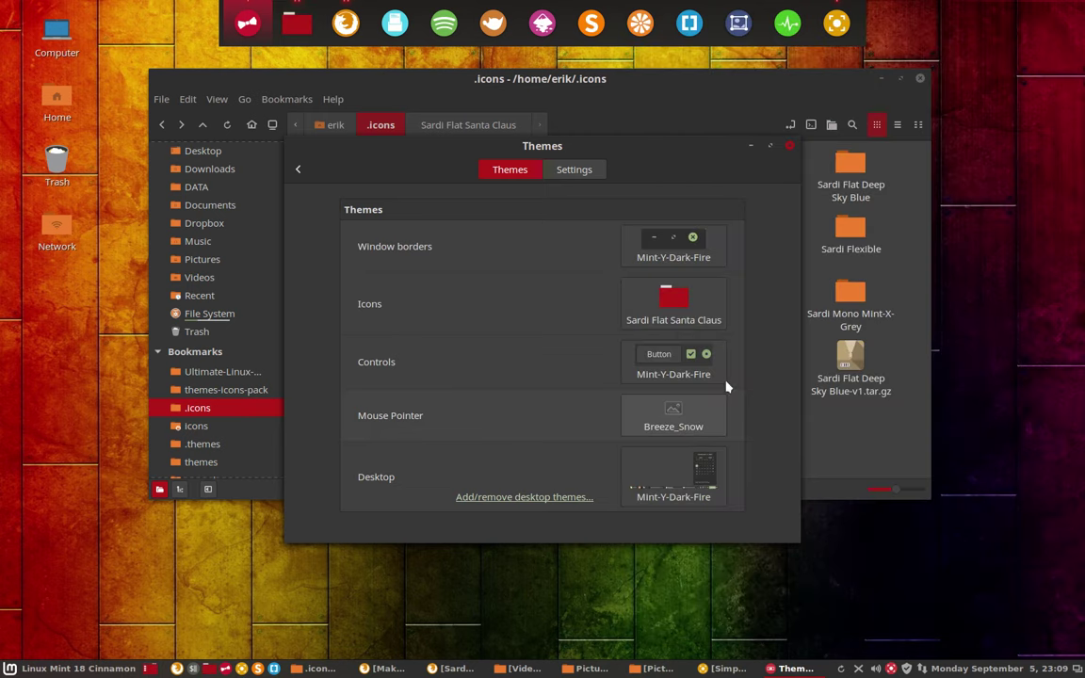
left_click(788, 146)
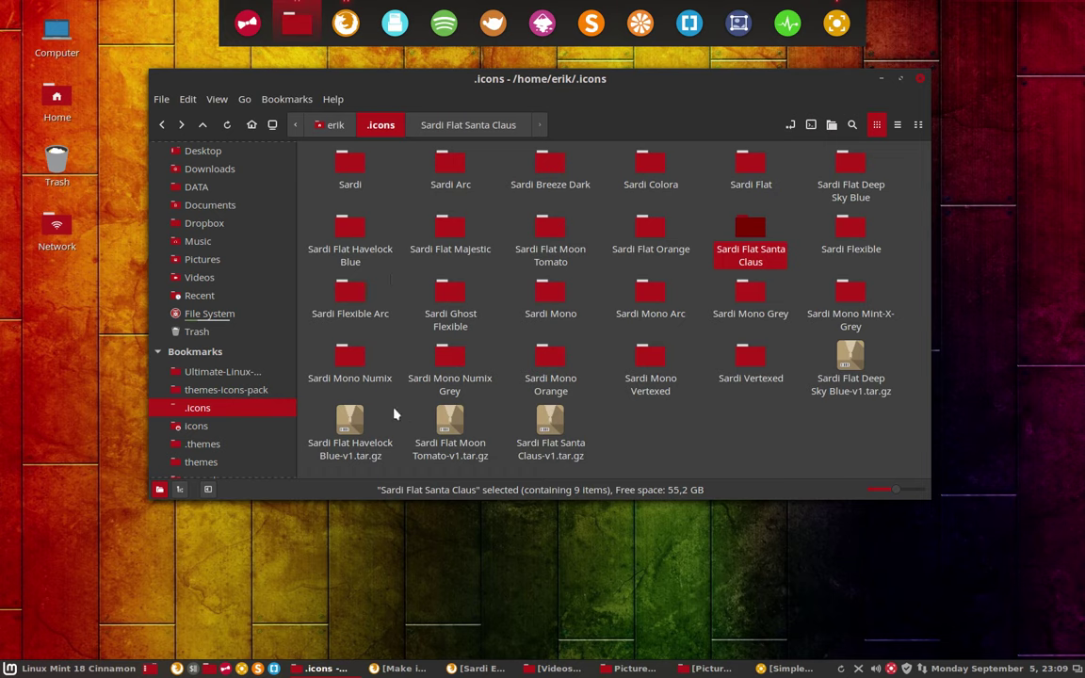
Open the Home folder to examine how the new theme's folder icons look
scroll(194, 206, "up", 2)
scroll(201, 179, "down", 1)
scroll(205, 162, "up", 1)
left_click(201, 174)
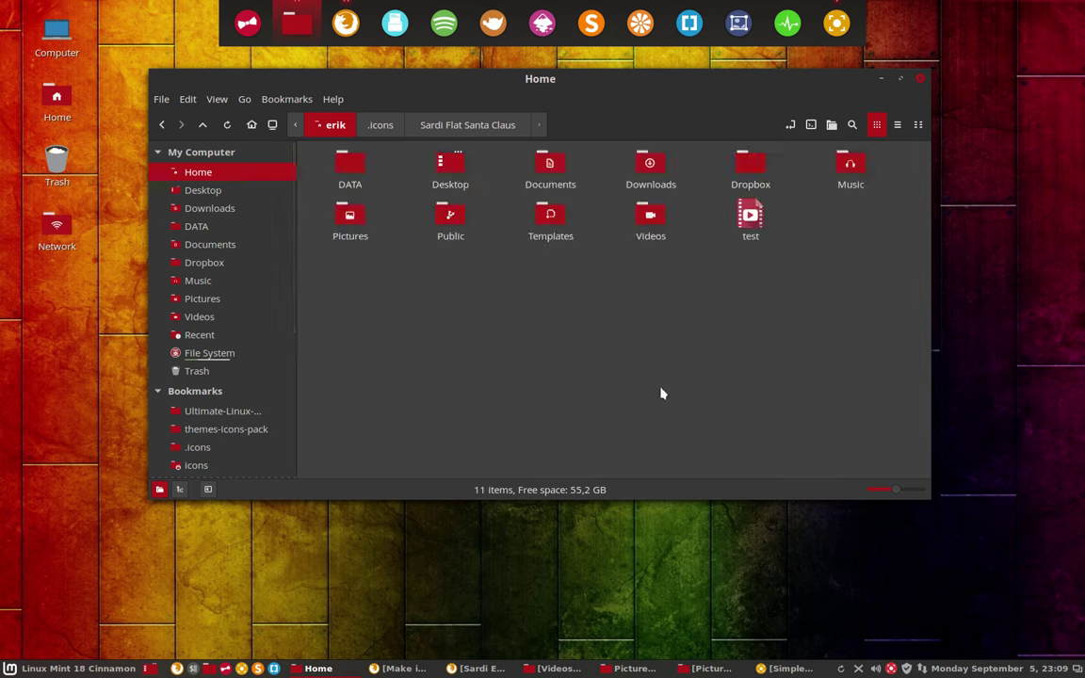
Duplicate the Sardi Flat Santa Claus folder inside the .icons folder
left_click(201, 447)
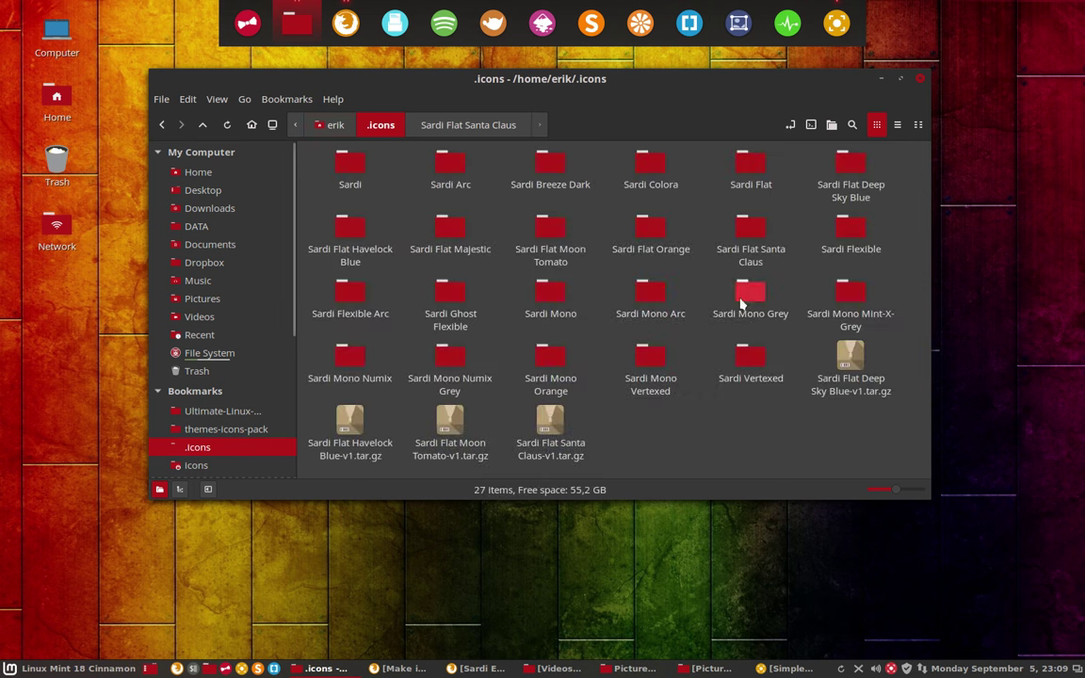
left_click(753, 235)
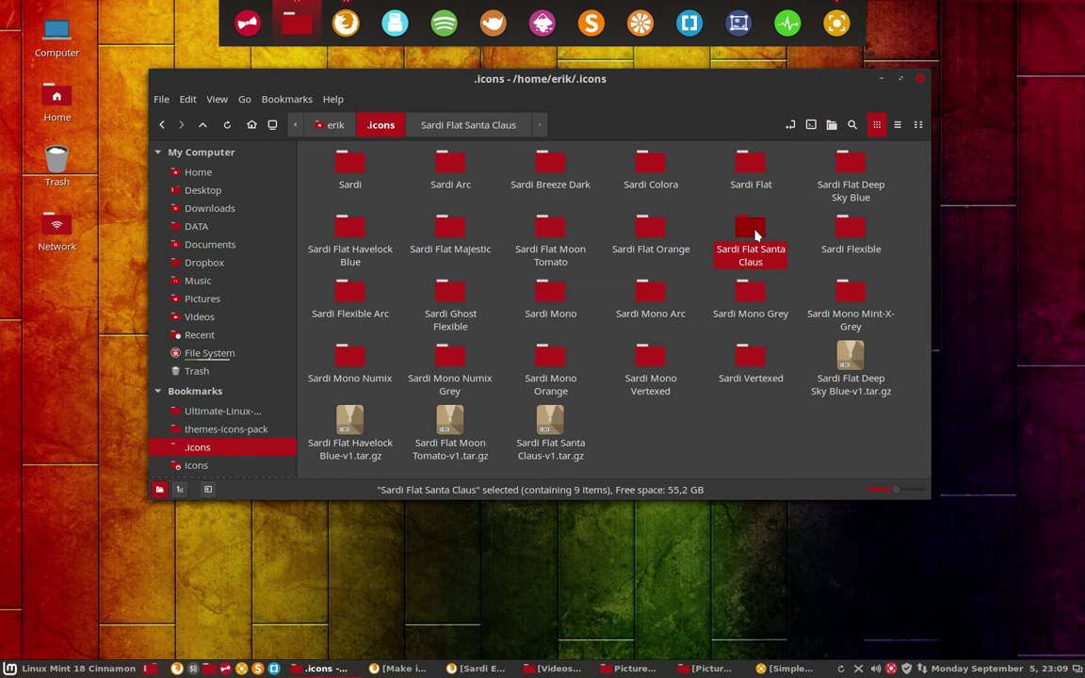
key("ctrl+c")
key("ctrl+v")
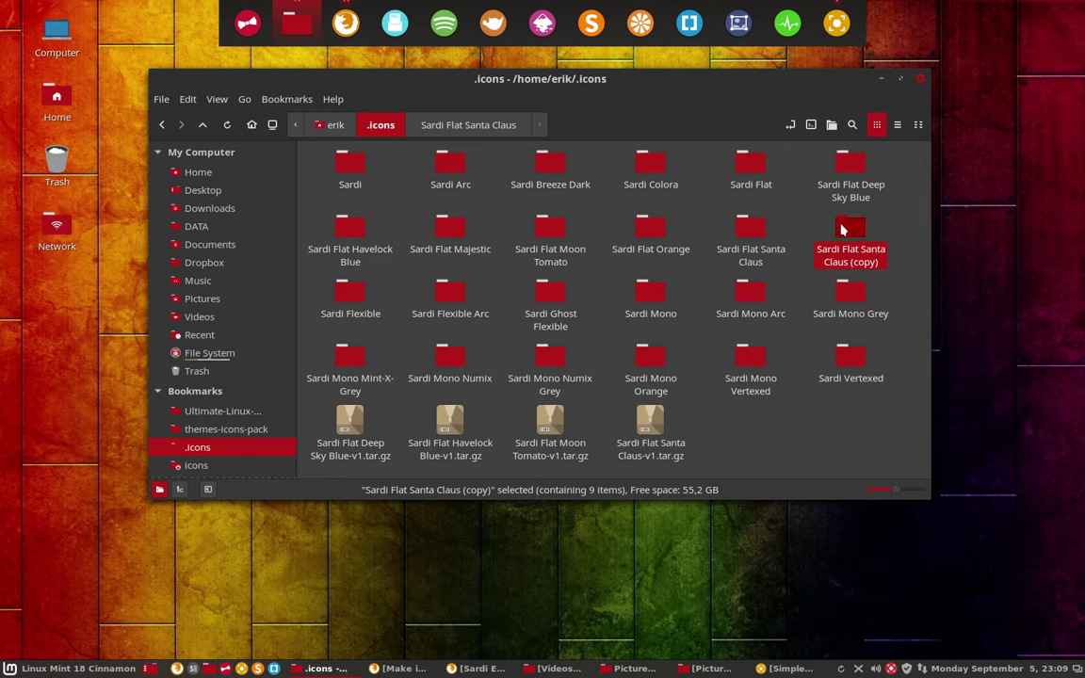
Rename the copy of the Sardi Flat Santa Claus folder as Sardi Santa Claus
key("F2")
key("End")
key("BackSpace")
key("BackSpace")
key("BackSpace")
key("BackSpace")
key("BackSpace")
key("BackSpace")
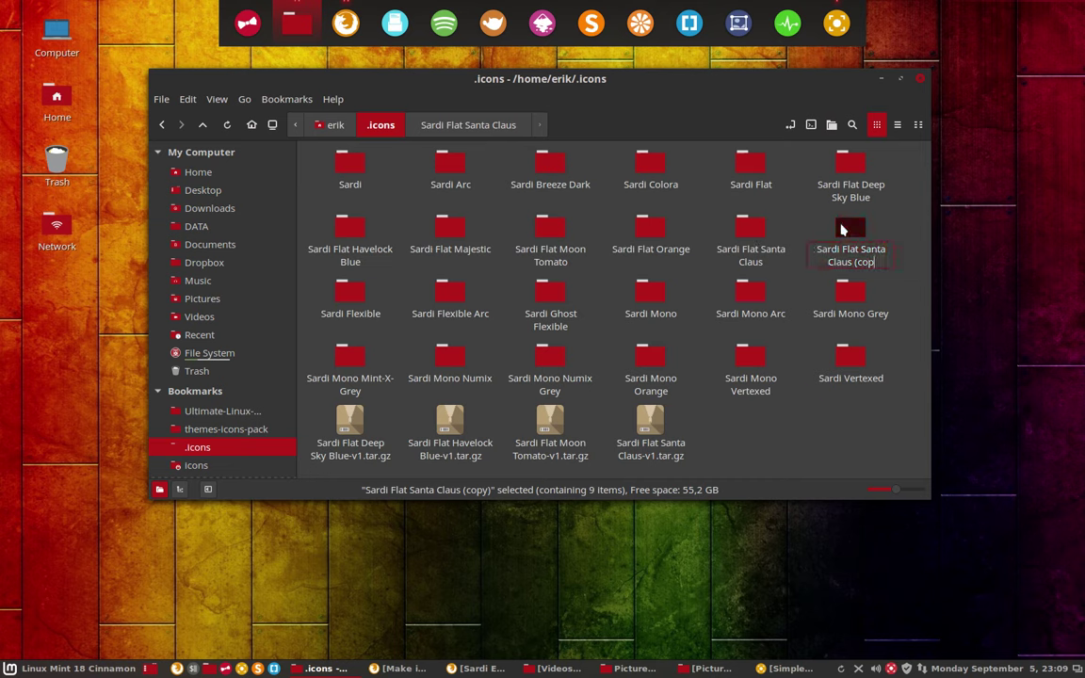
key("BackSpace")
key("BackSpace")
key("BackSpace")
key("BackSpace")
key("BackSpace")
key("BackSpace")
key("Escape")
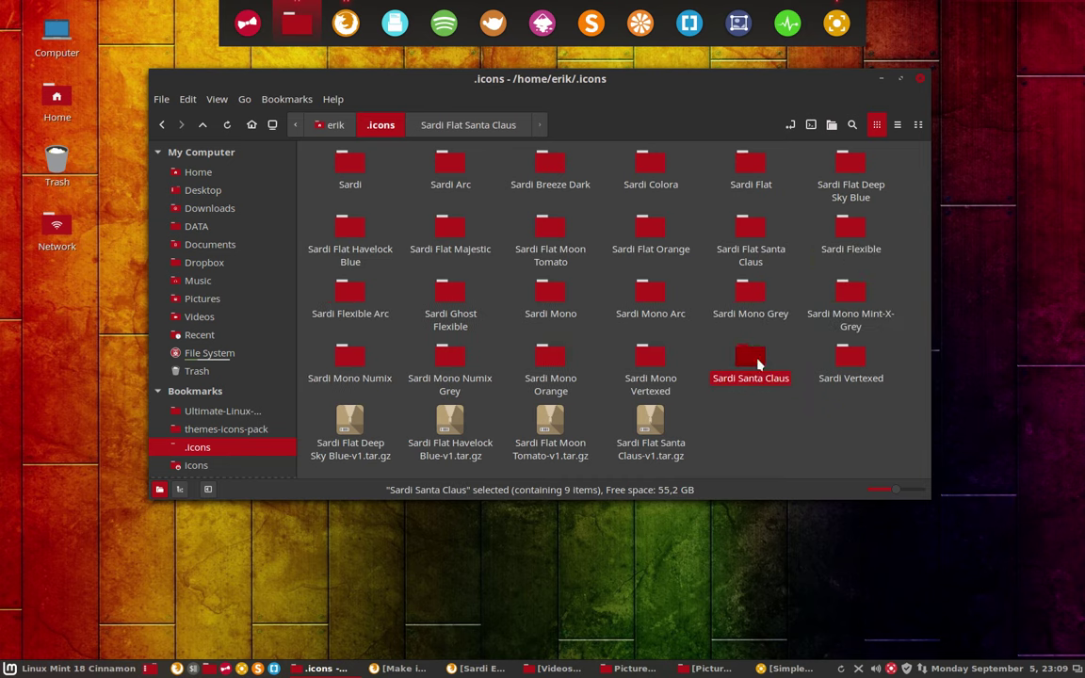
Open index.theme from the Sardi Santa Claus folder in Sublime Text, set the first Inherits entry to Sardi and save
double_click(752, 358)
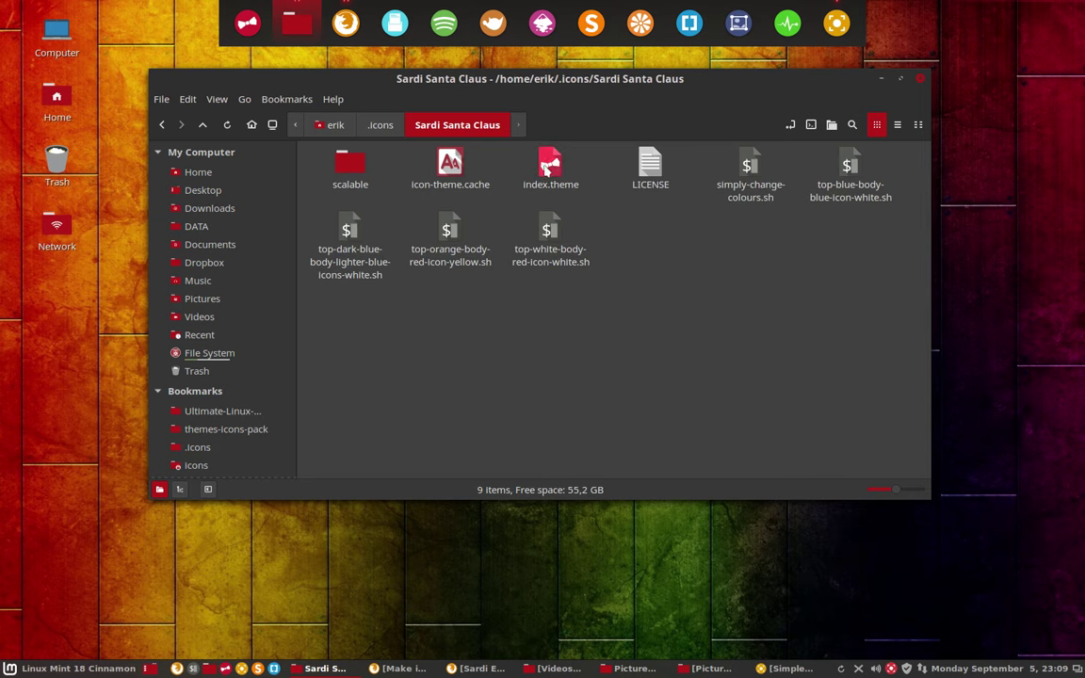
left_click(554, 167)
double_click(553, 167)
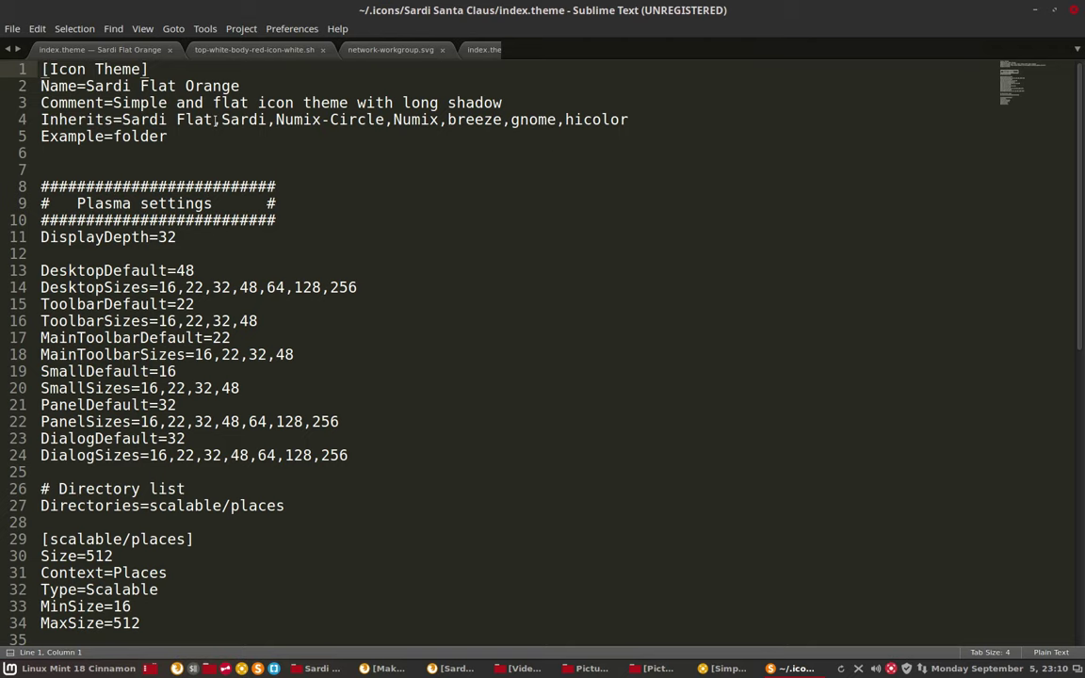
left_click(213, 120)
key("BackSpace")
key("BackSpace")
key("BackSpace")
key("BackSpace")
key("BackSpace")
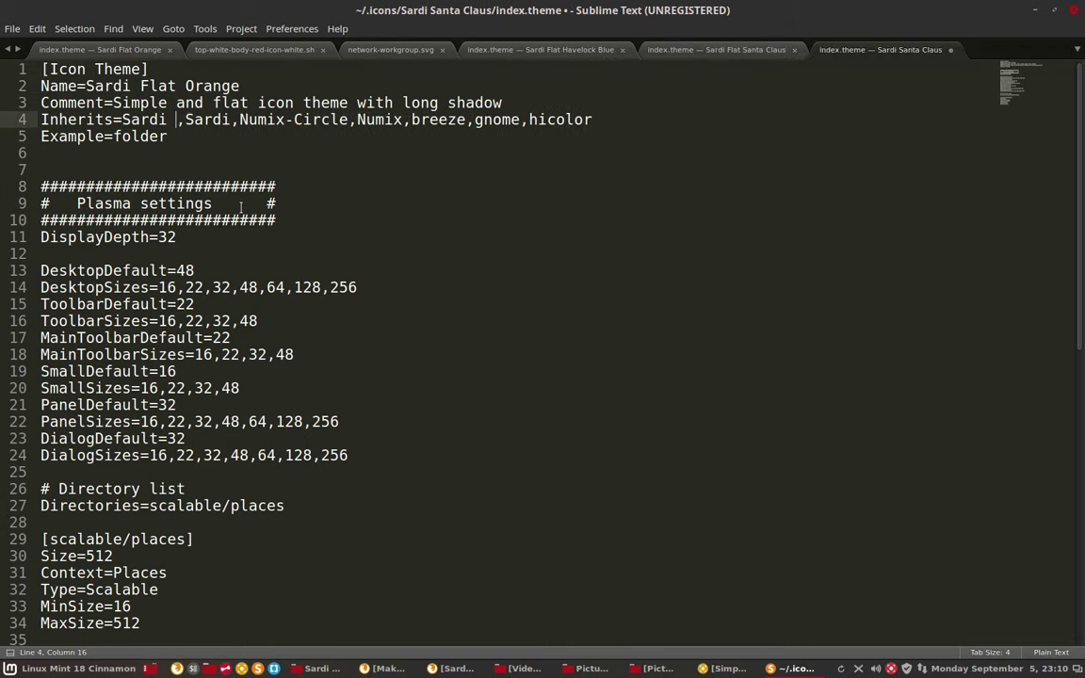
key("ctrl+s")
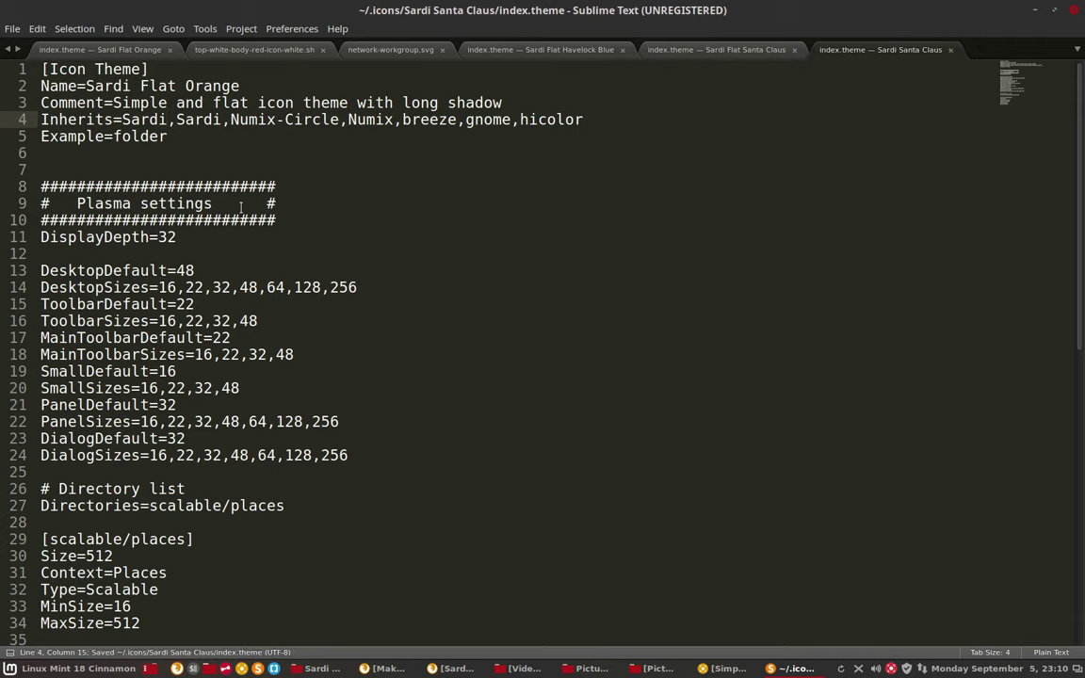
Close all open files and quit the text editor
left_click(13, 28)
left_click(55, 318)
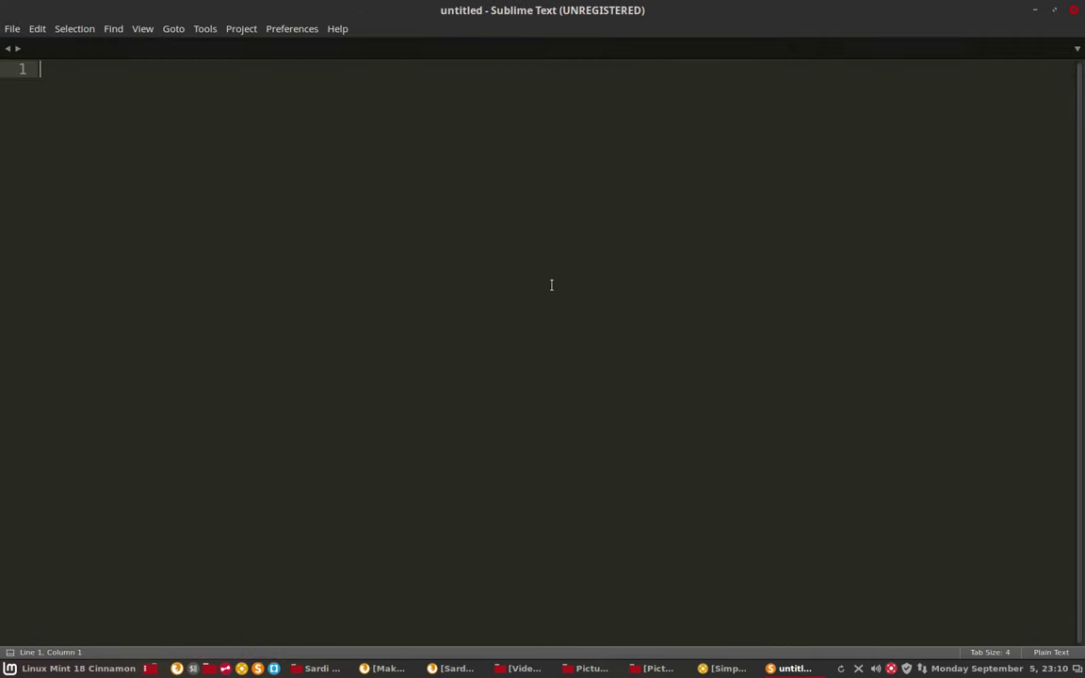
left_click(1073, 9)
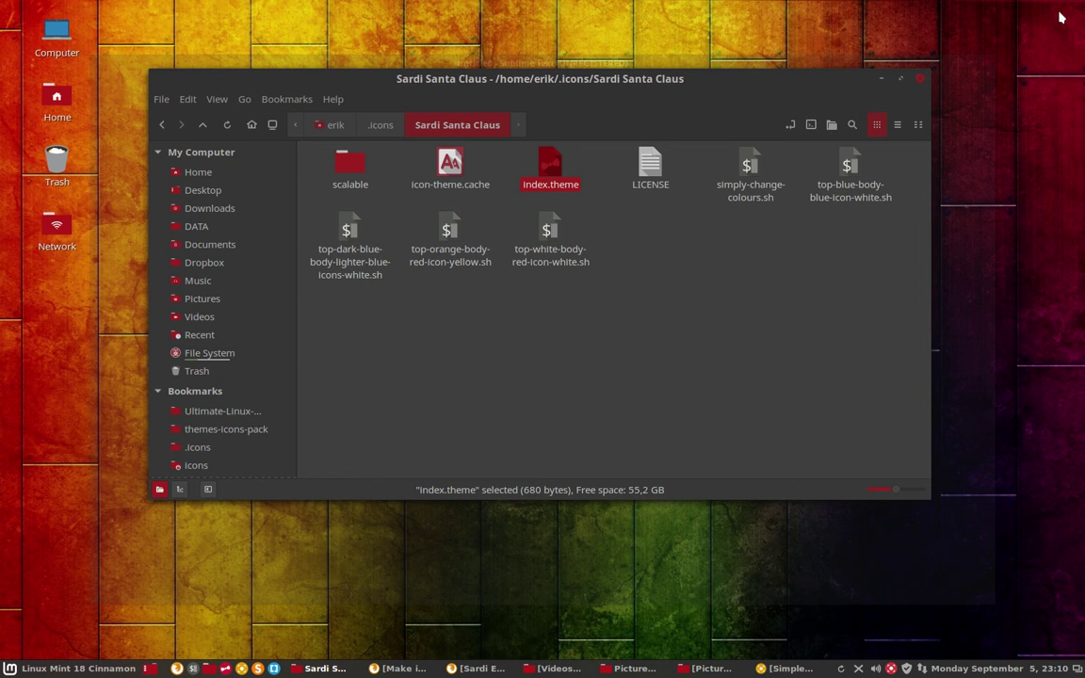
Set the desktop's icon theme to Sardi Santa Claus and close the theme settings
left_click(63, 665)
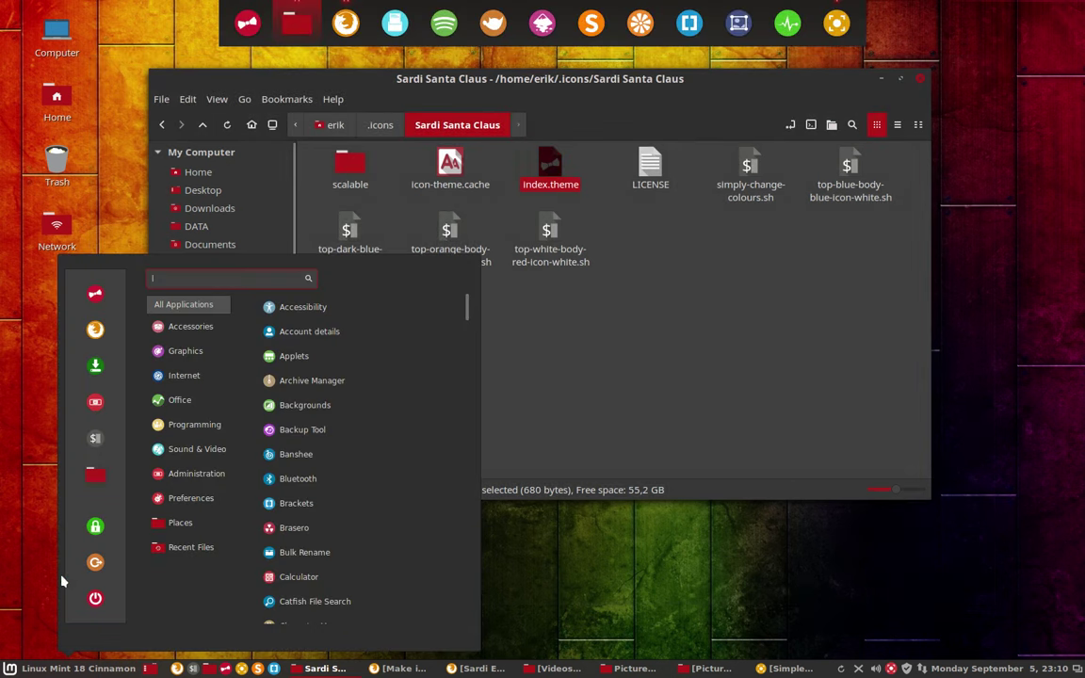
key("Escape")
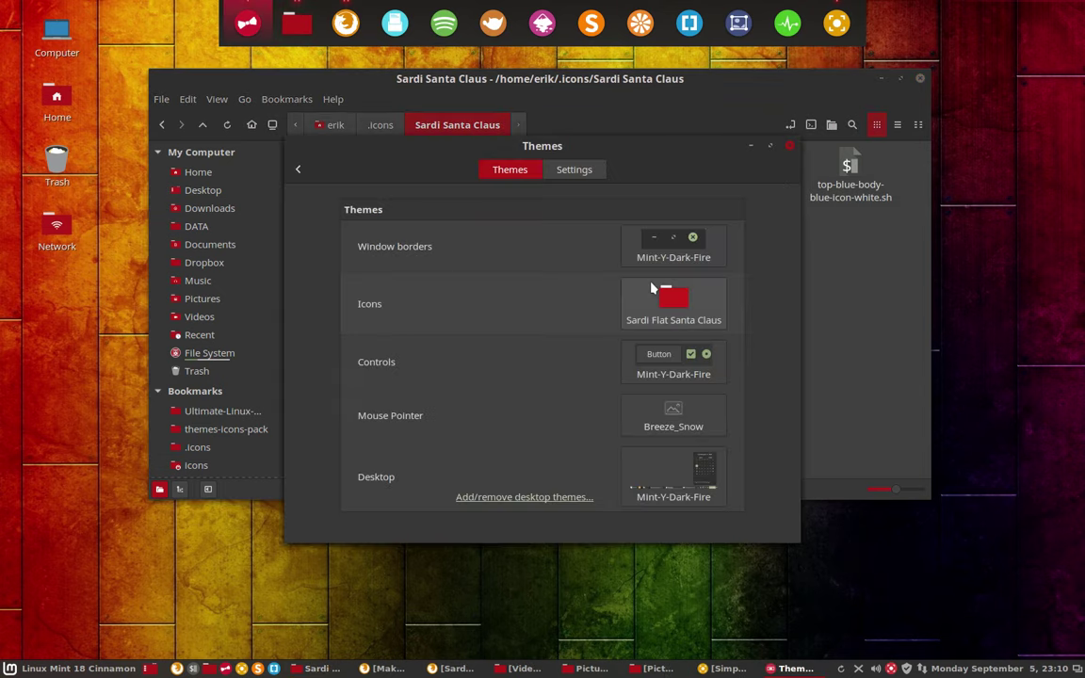
left_click(669, 302)
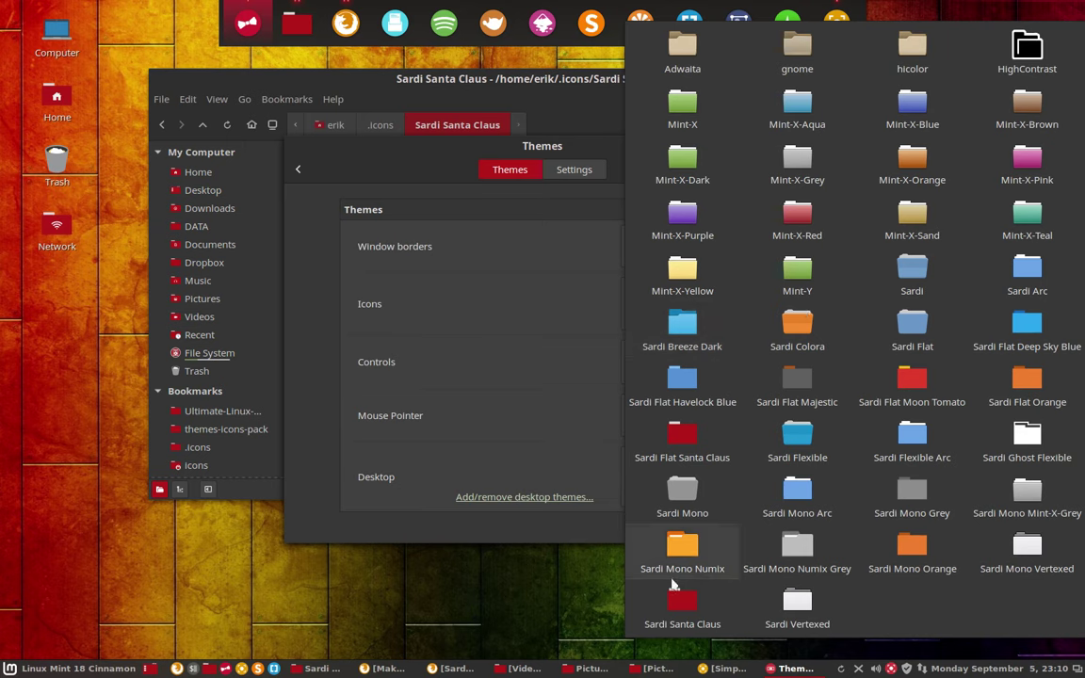
left_click(675, 602)
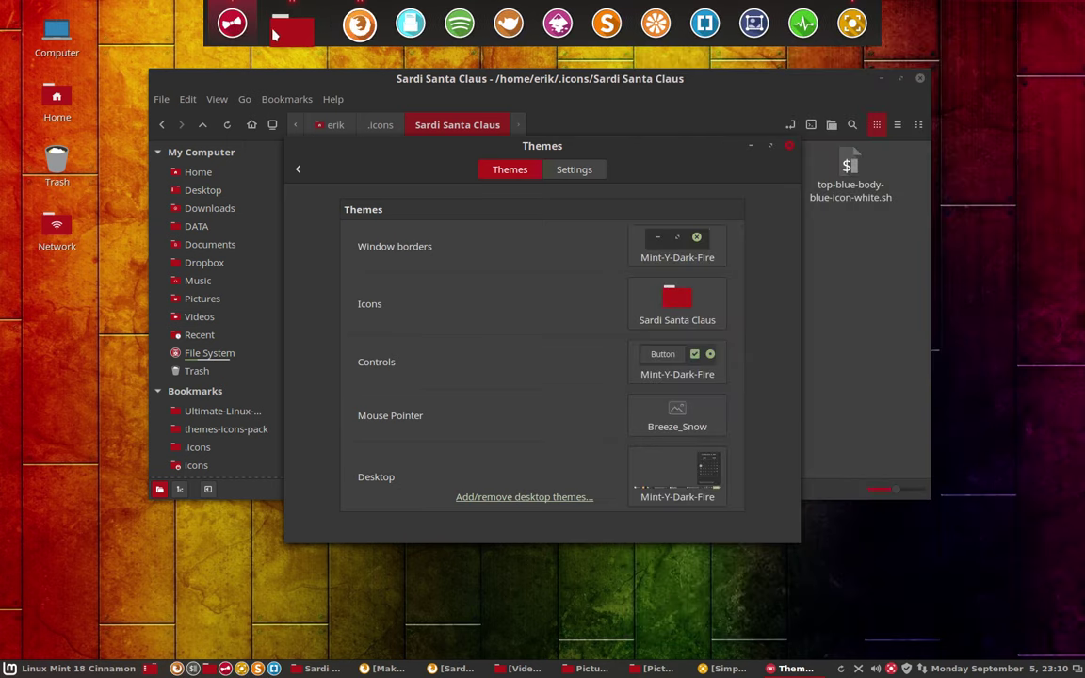
left_click(789, 145)
Examine the new icons in the Home folder and the application menu's places, and return to the .icons folder
left_click(198, 173)
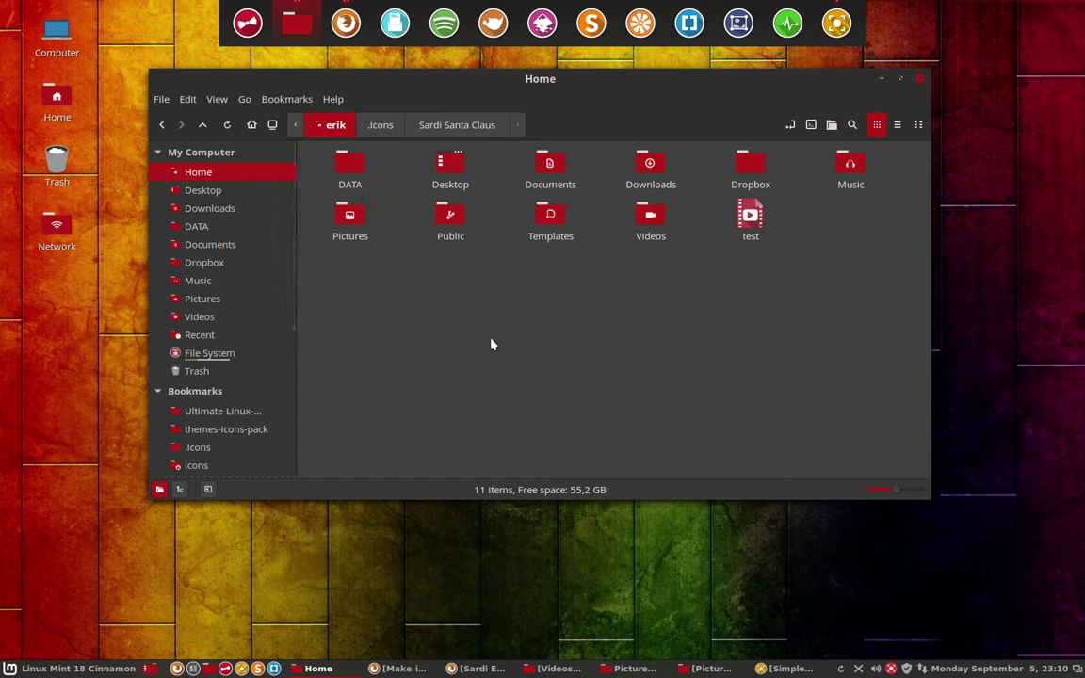
left_click(66, 668)
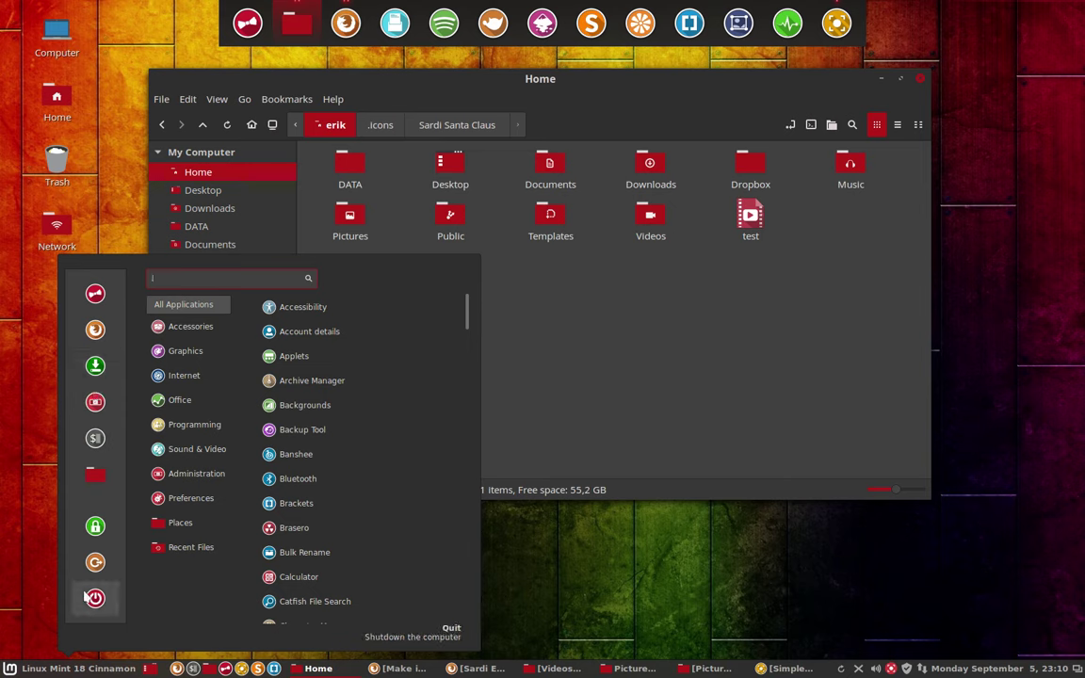
mouse_move(188, 522)
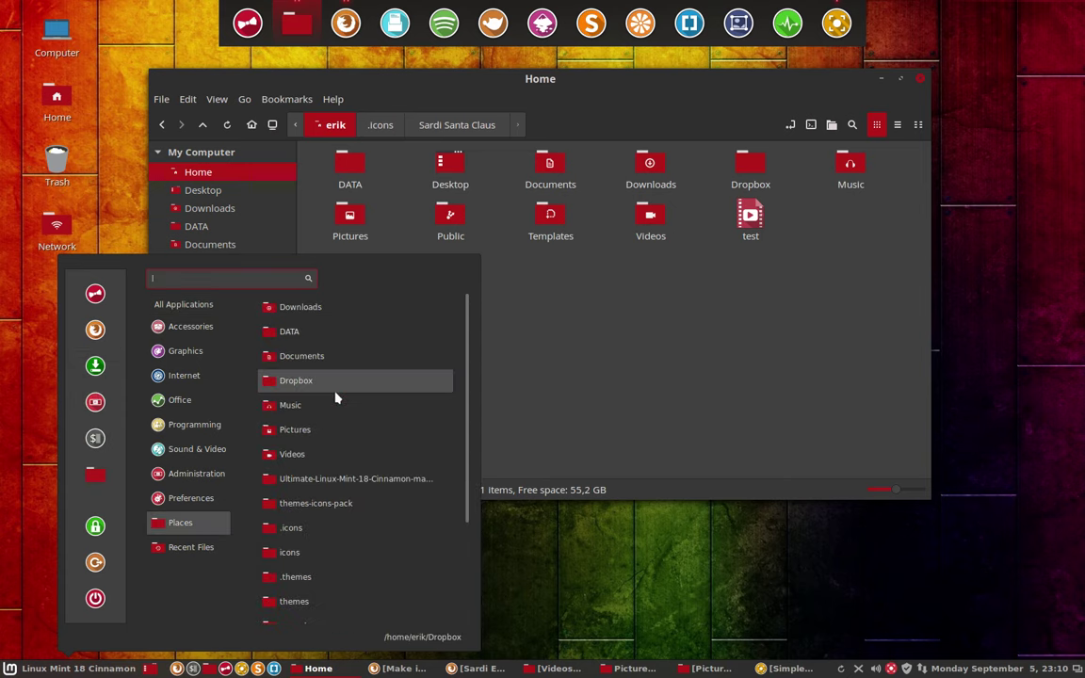
left_click(732, 356)
left_click(213, 447)
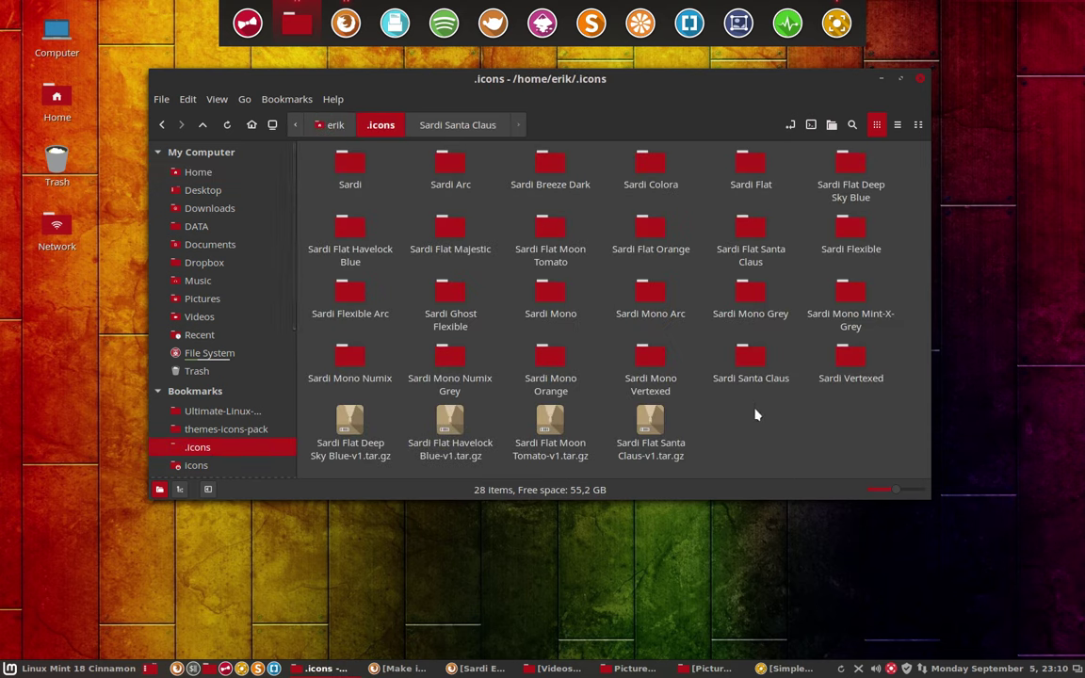
Duplicate the Sardi Santa Claus folder inside the .icons folder
left_click(753, 359)
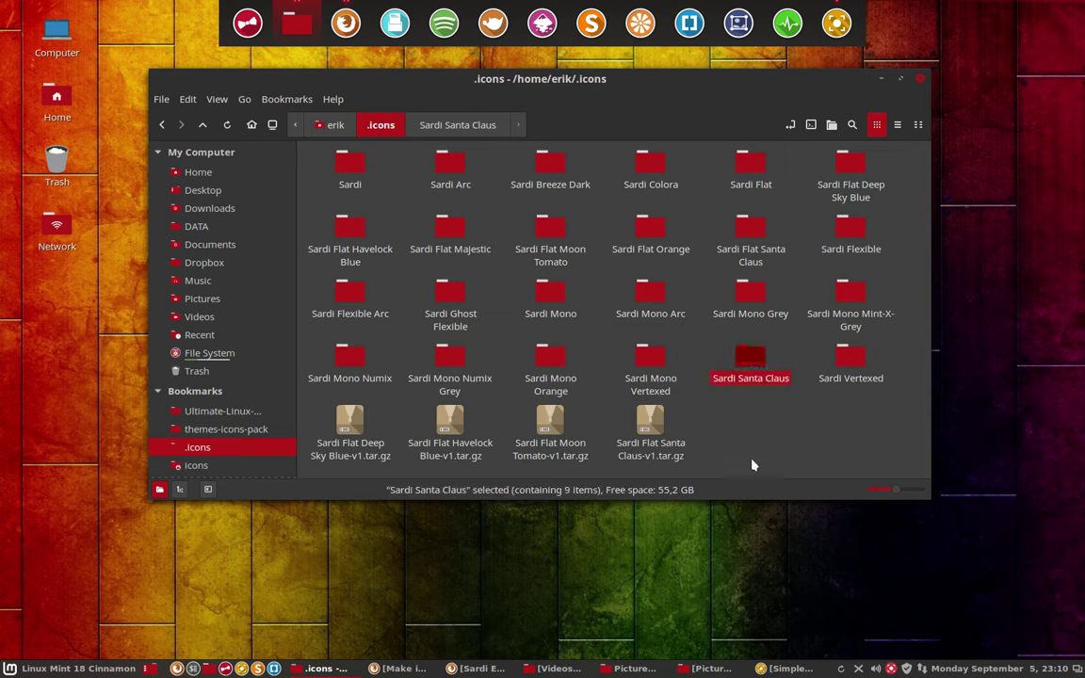
key("ctrl+c")
key("ctrl+v")
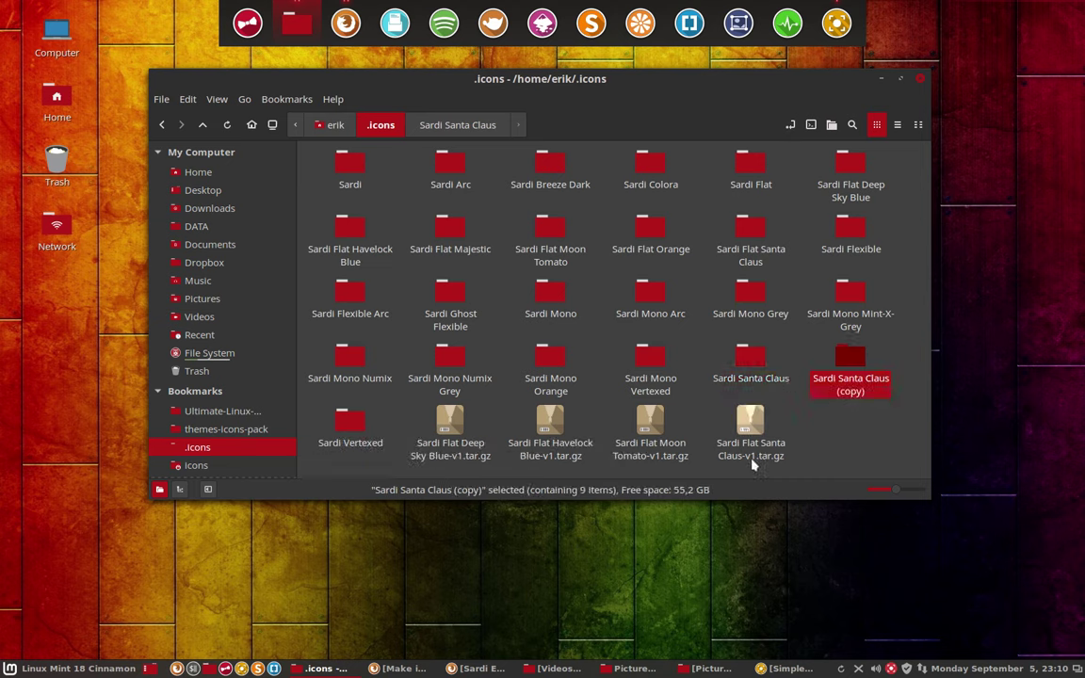
Rename the copied folder as Sardi Mono Santa Claus
key("F2")
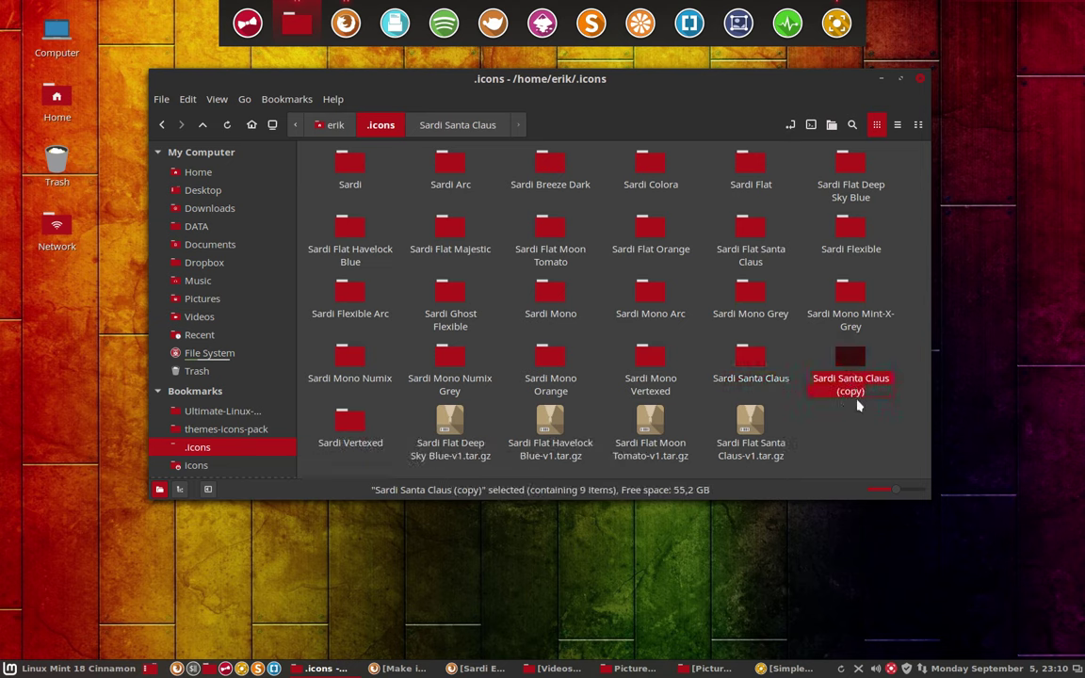
key("BackSpace")
key("BackSpace")
key("BackSpace")
key("BackSpace")
key("BackSpace")
key("BackSpace")
key("BackSpace")
type("Mono")
key("Escape")
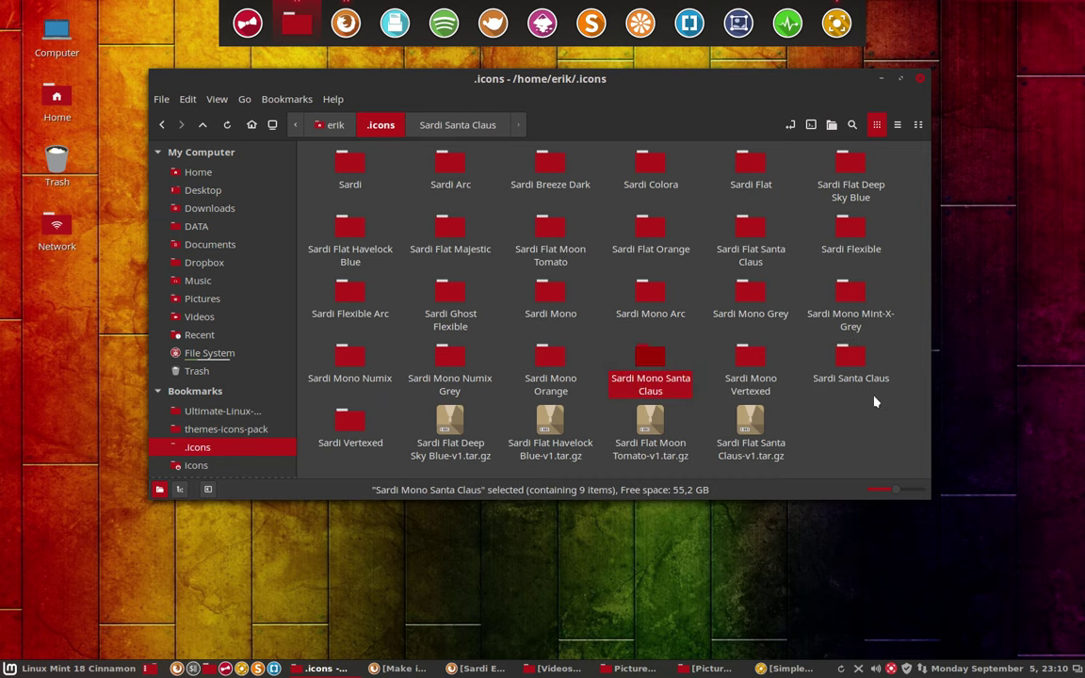
Set the first Inherits entry in Sardi Mono Santa Claus's index.theme to Sardi Mono, save and quit the editor, and return to the .icons folder
double_click(650, 358)
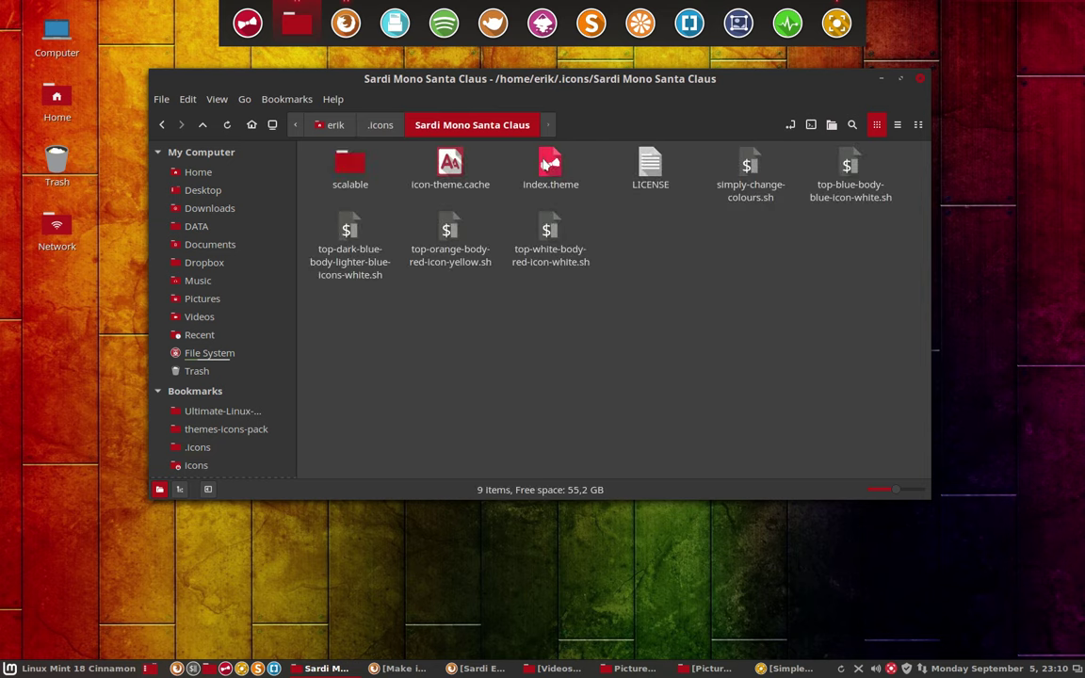
double_click(543, 160)
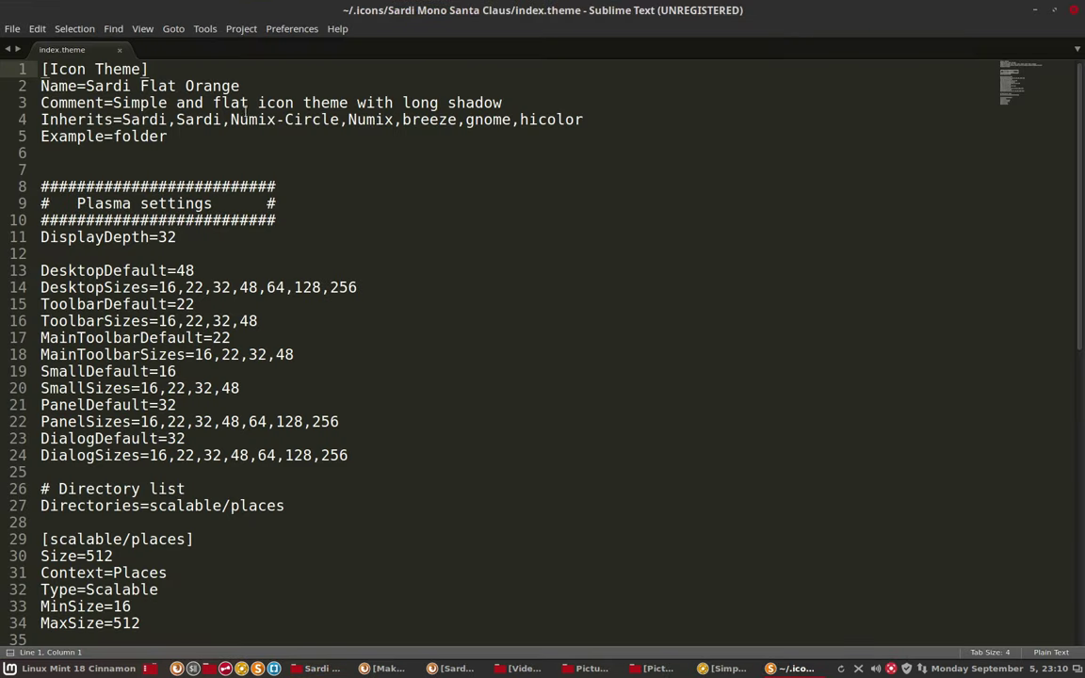
left_click(171, 120)
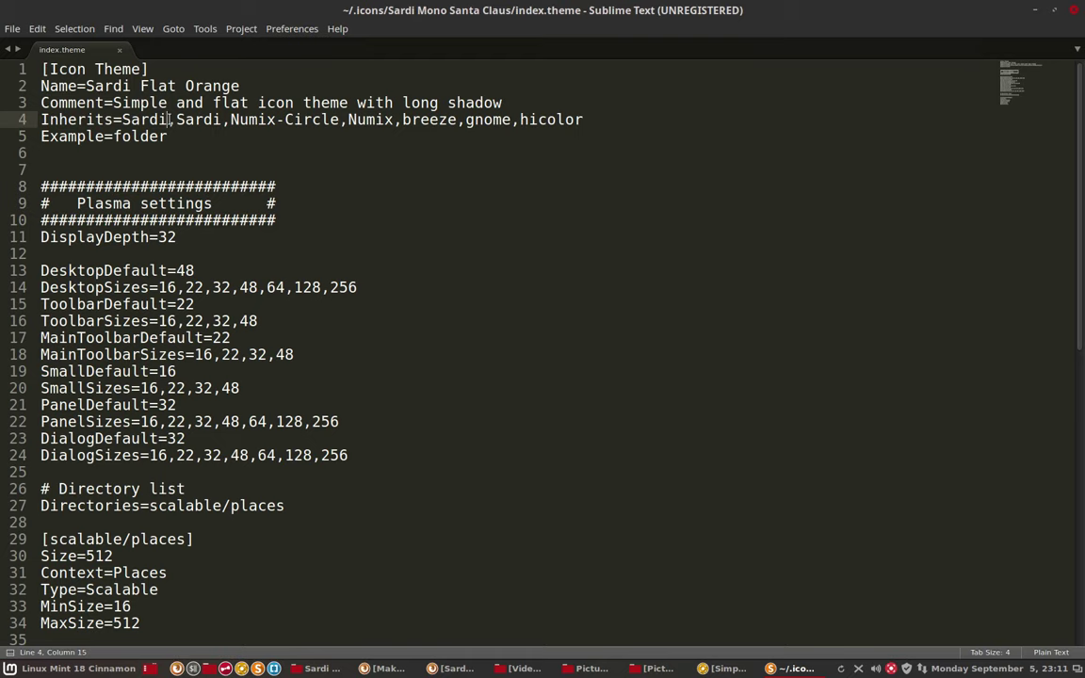
type("Mono")
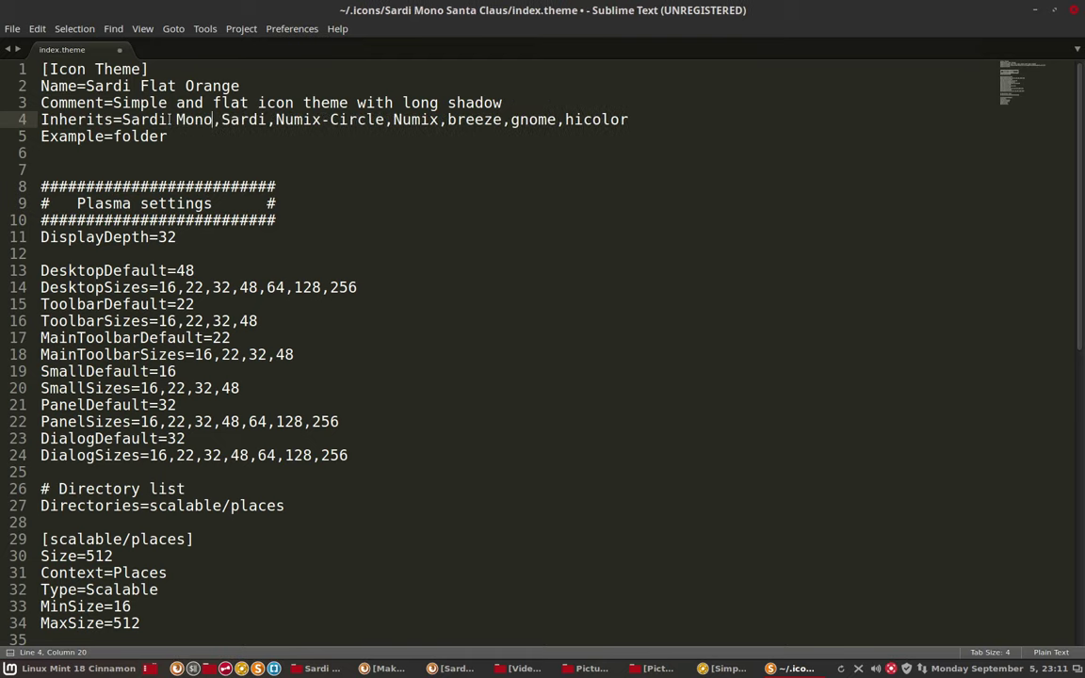
key("ctrl+s")
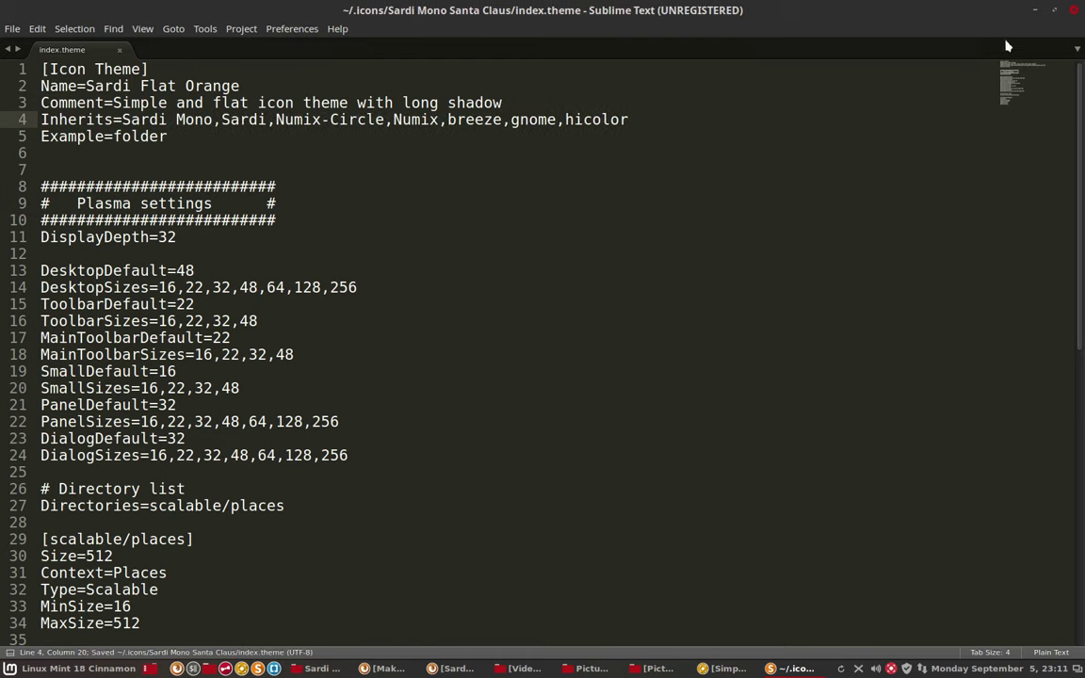
key("ctrl+q")
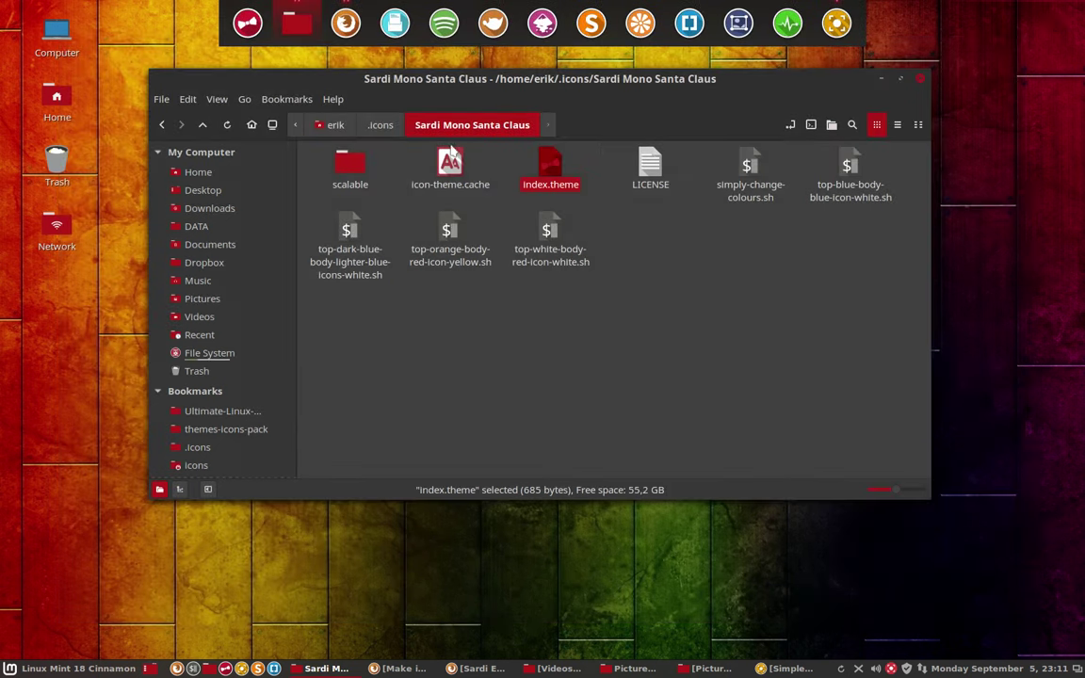
left_click(335, 125)
left_click(380, 124)
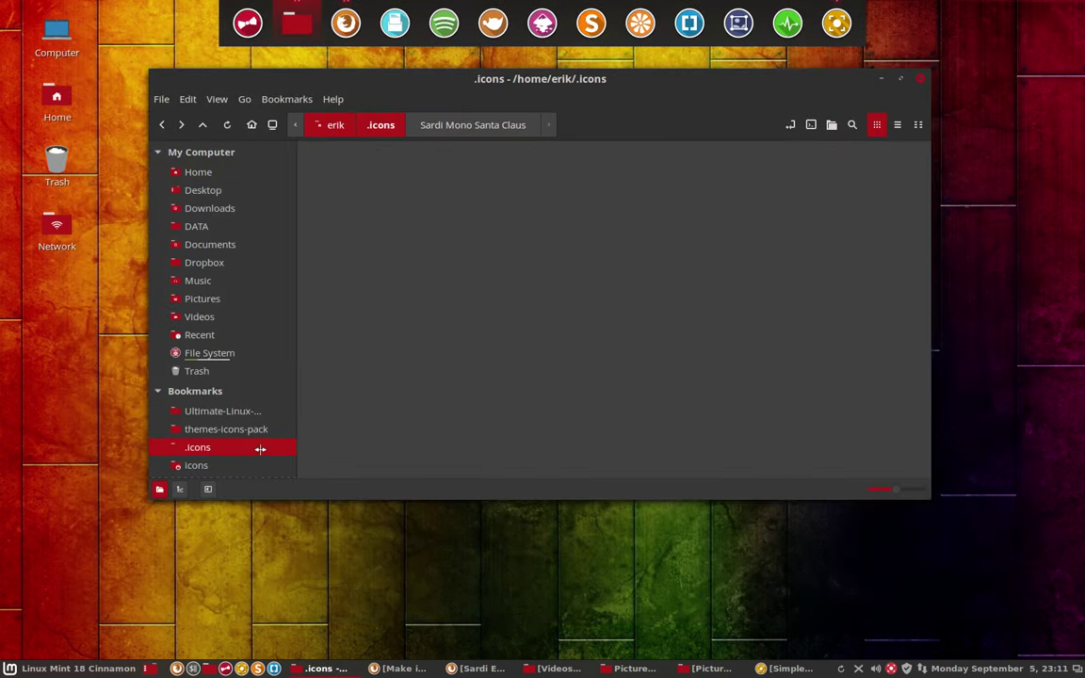
Set the desktop's icon theme to Sardi Mono Santa Claus and close the theme settings
left_click(10, 669)
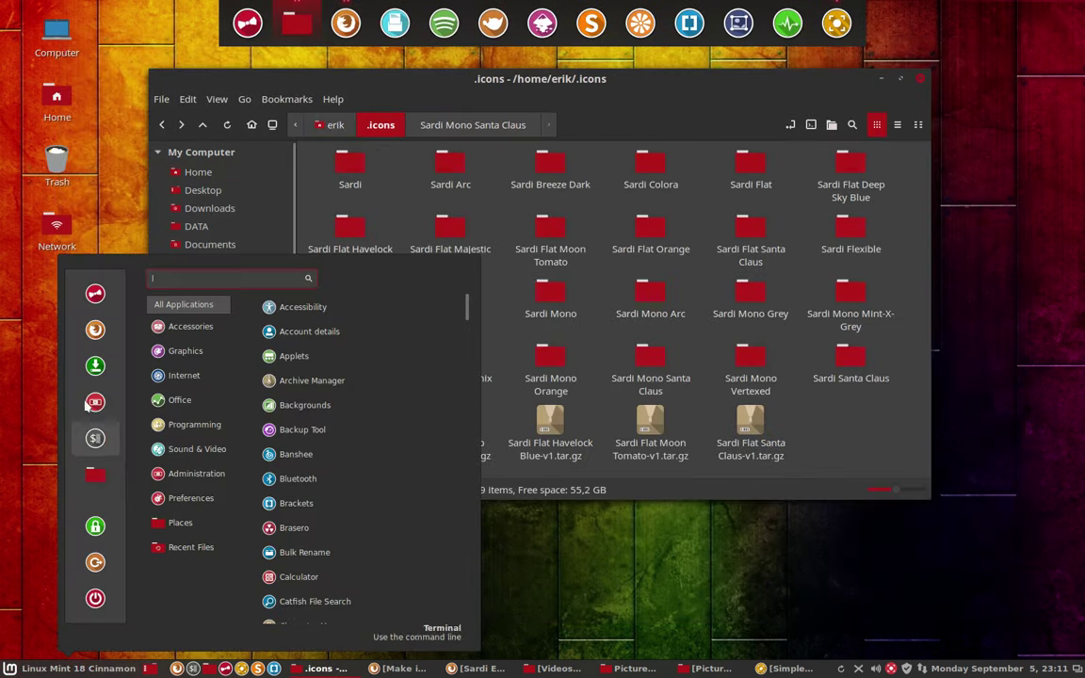
left_click(95, 328)
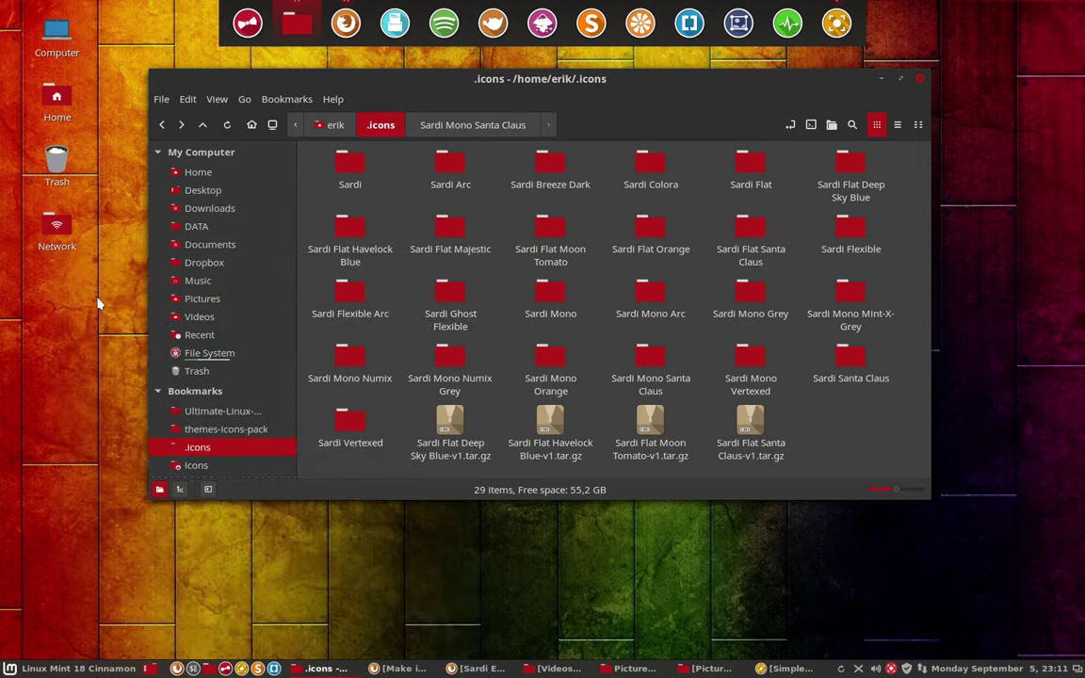
left_click(674, 303)
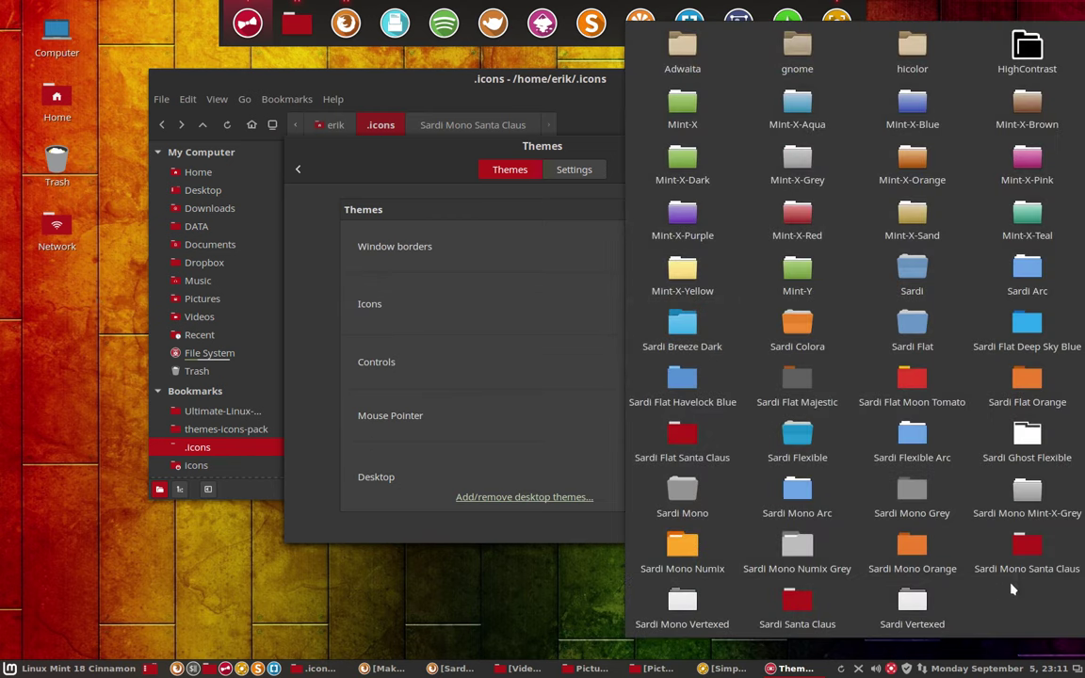
left_click(1040, 558)
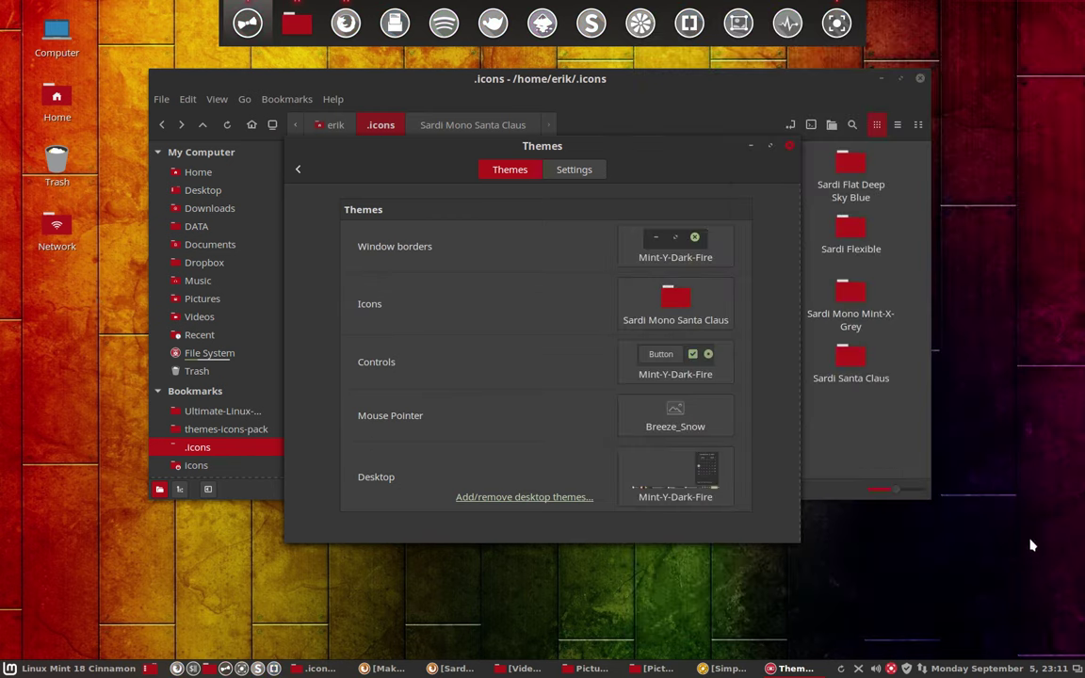
left_click(791, 147)
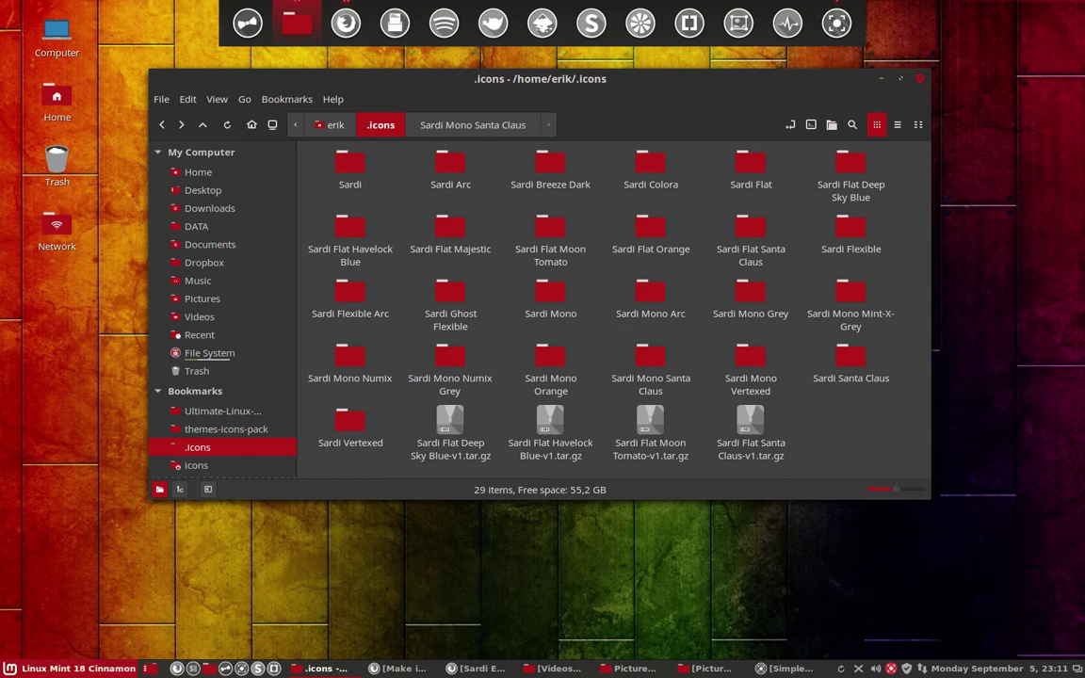
Examine the application icons throughout the full application list and return to the .icons folder
left_click(71, 668)
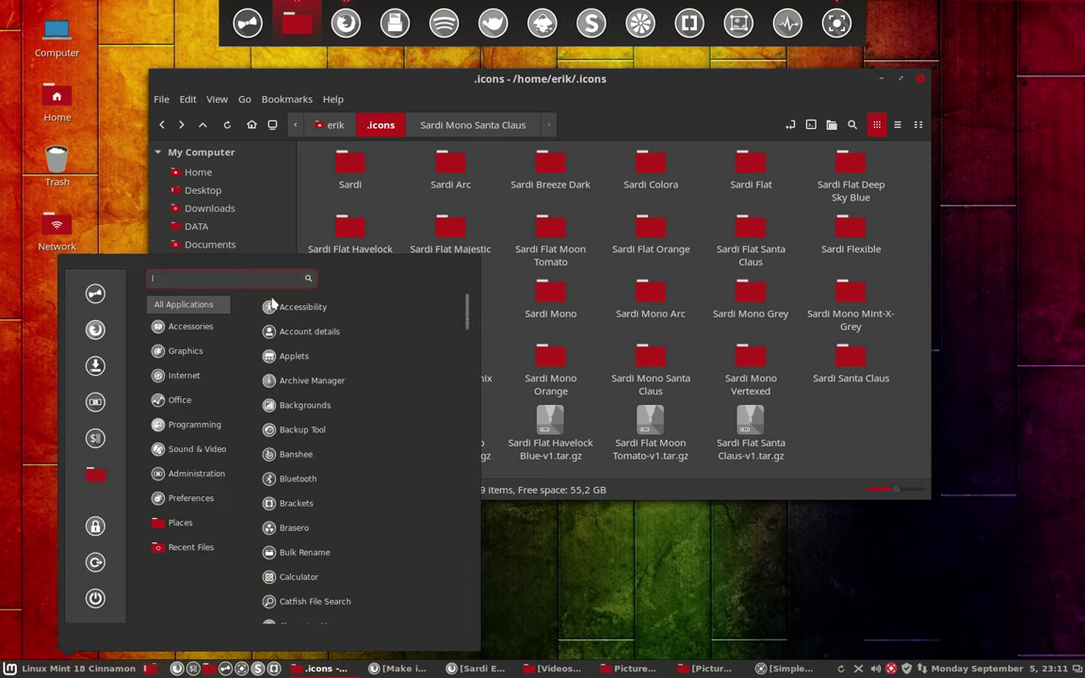
scroll(344, 472, "down", 10)
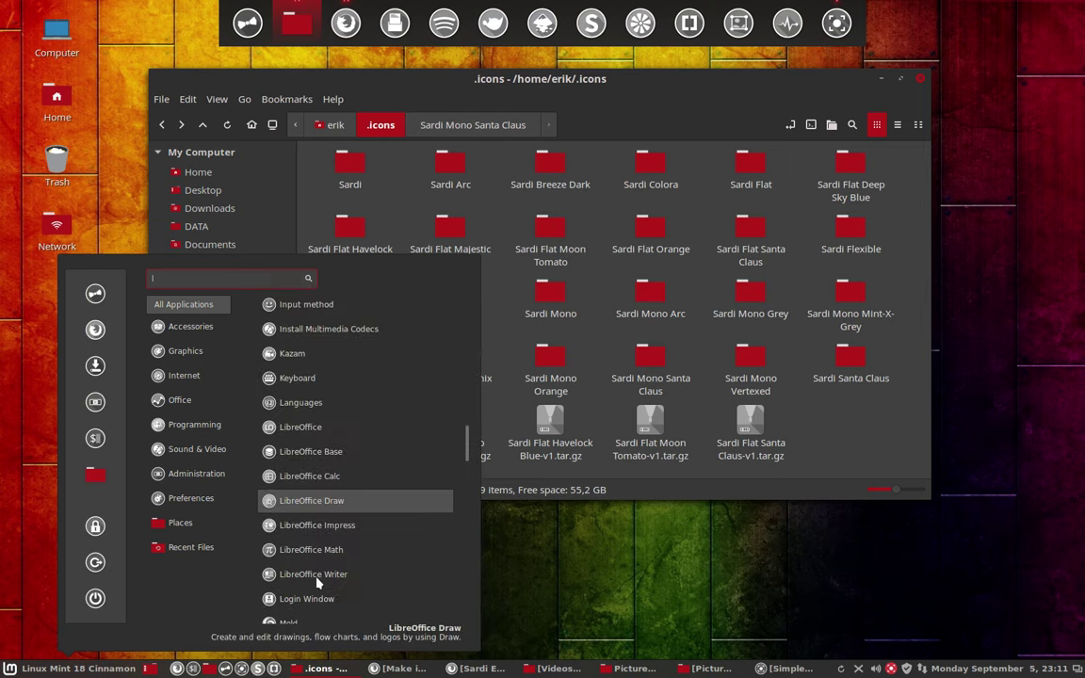
scroll(319, 584, "down", 10)
left_click(857, 447)
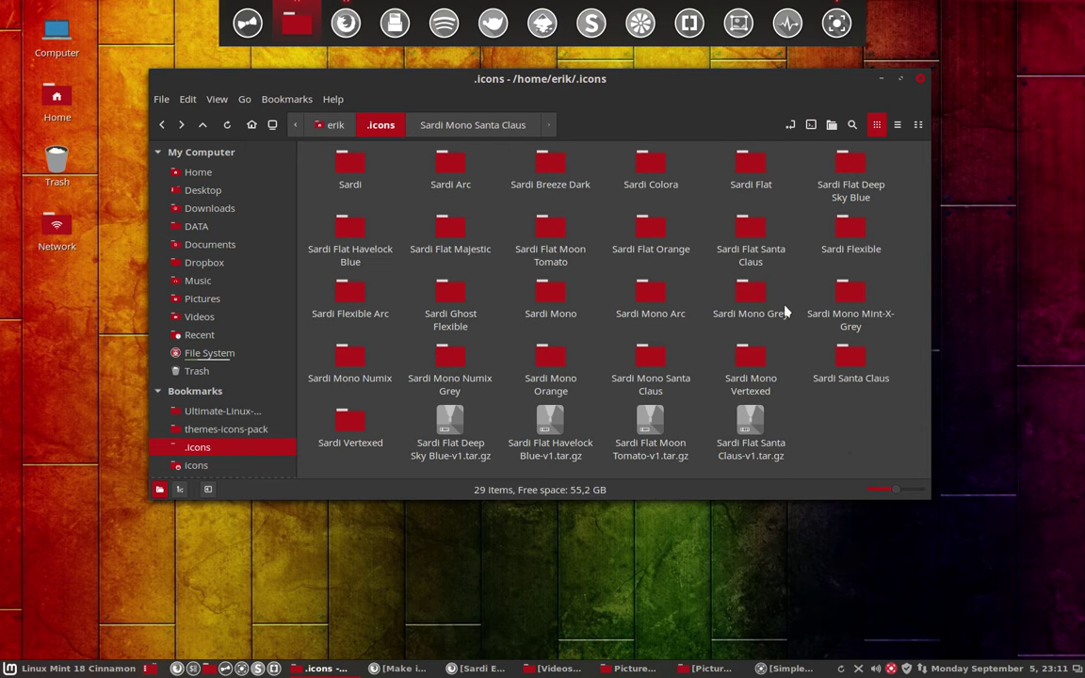
Make another copy of the Sardi Santa Claus folder in .icons
left_click(853, 356)
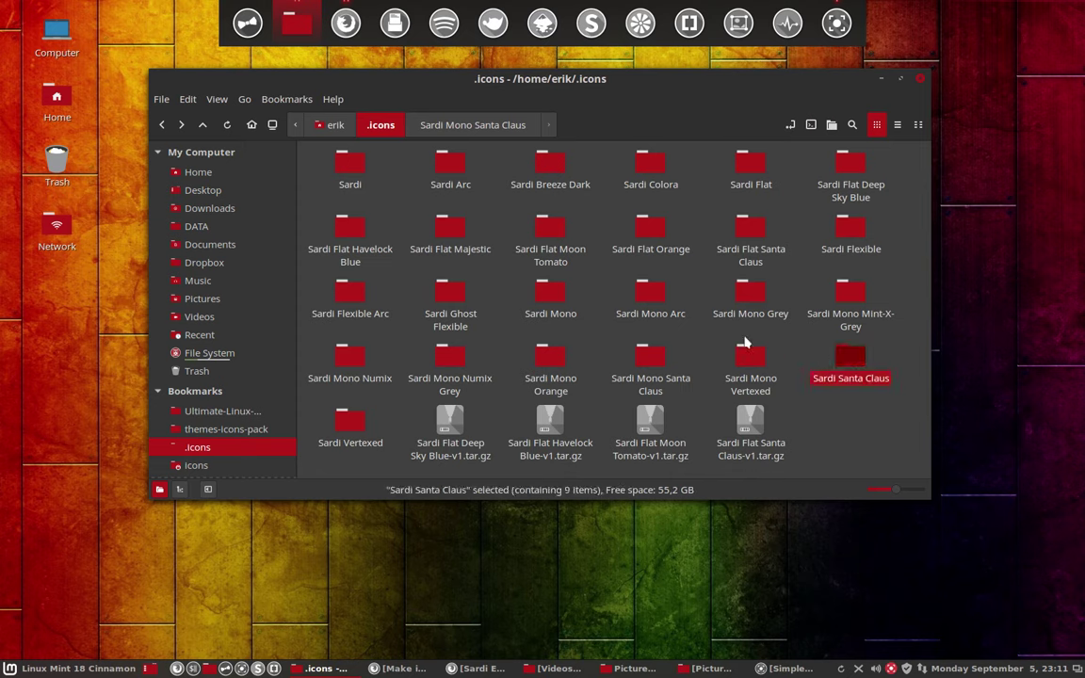
left_click(856, 403)
key("ctrl+c")
key("ctrl+v")
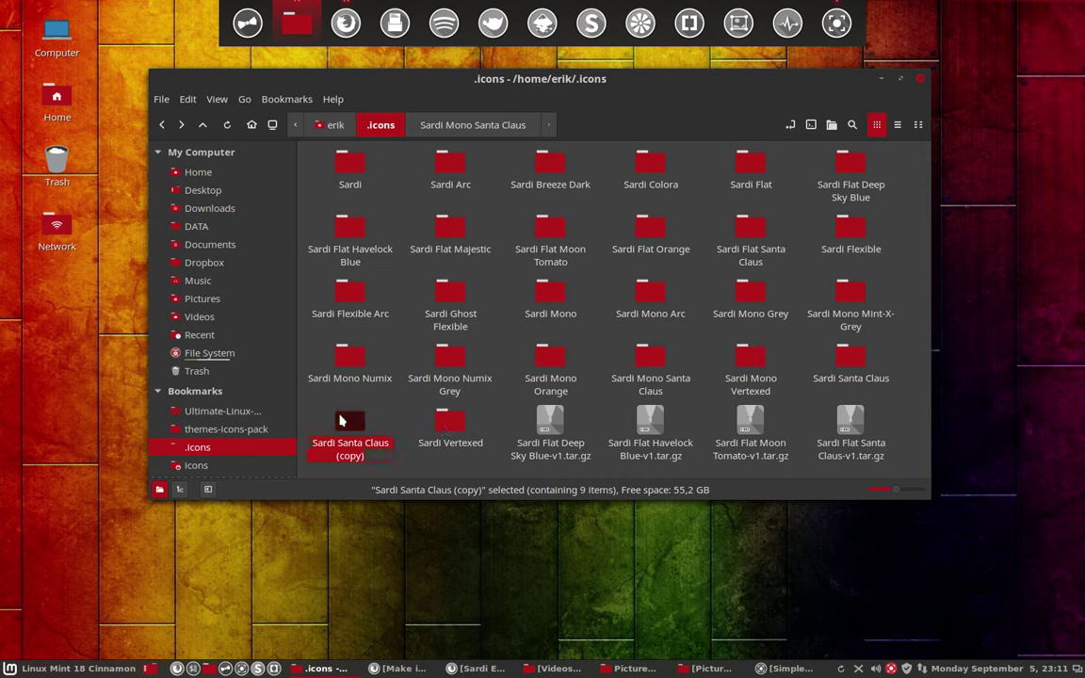
Rename the new copy of the folder as Sardi Flexible Santa Claus
key("F2")
key("End")
key("BackSpace")
key("BackSpace")
key("BackSpace")
key("BackSpace")
key("BackSpace")
key("BackSpace")
key("BackSpace")
key("Left")
key("Left")
key("Left")
key("Left")
key("Left")
key("Left")
key("Left")
type("Flexible")
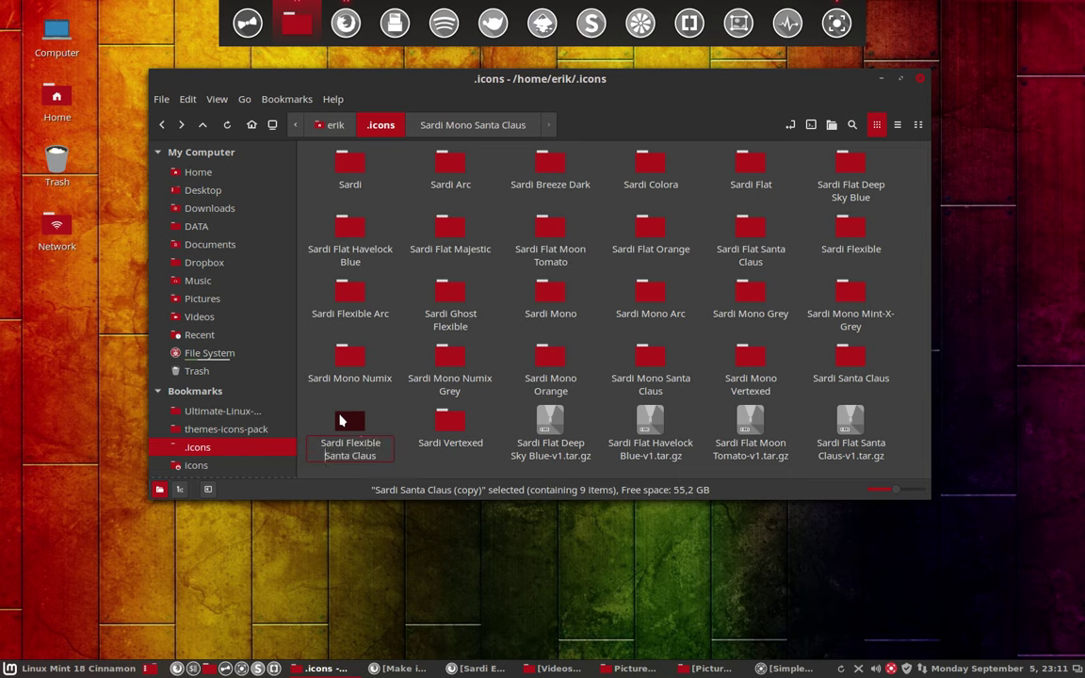
key("Return")
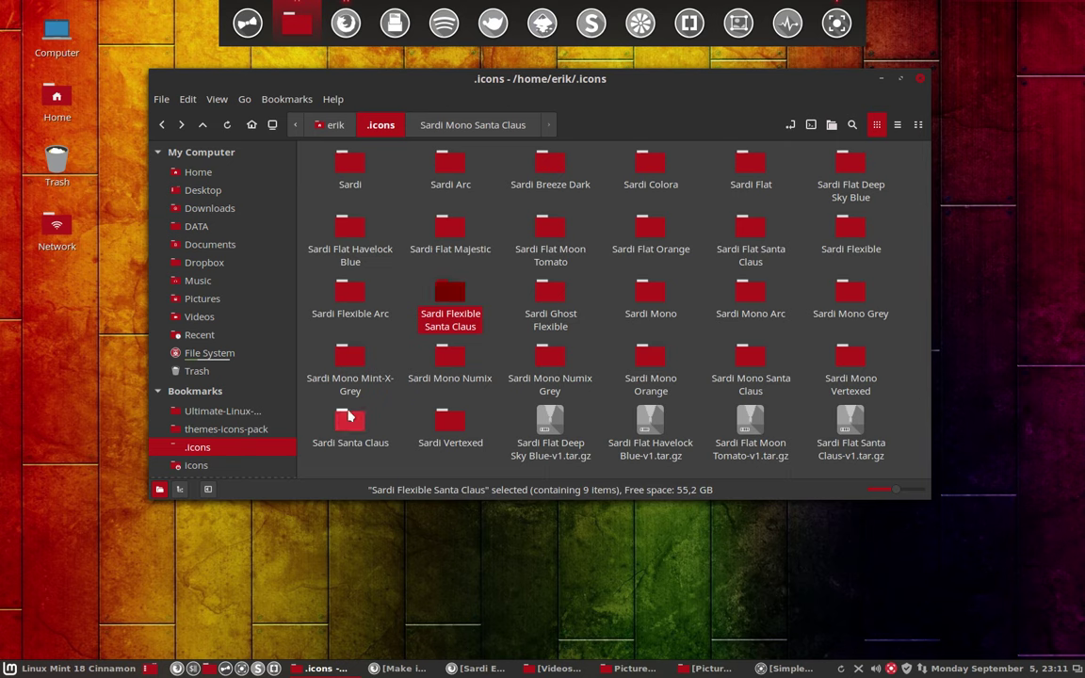
Open index.theme from the Sardi Flexible Santa Claus folder, set the first Inherits entry to Sardi Flexible and save
left_click(456, 300)
double_click(456, 299)
left_click(544, 164)
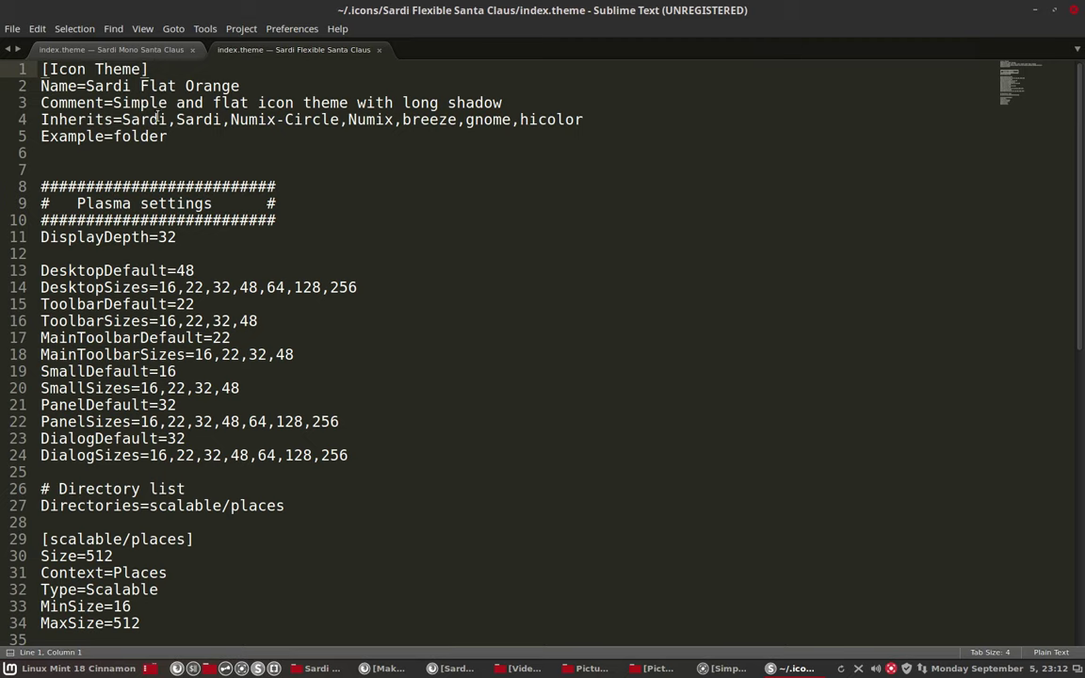
left_click(168, 120)
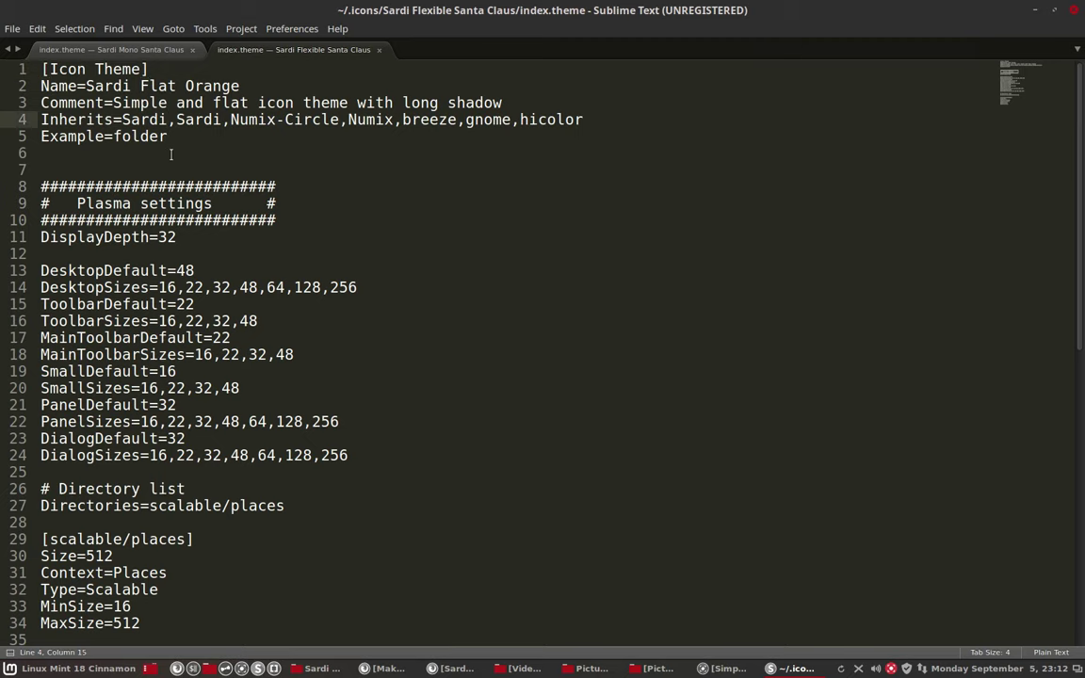
type("Flexible")
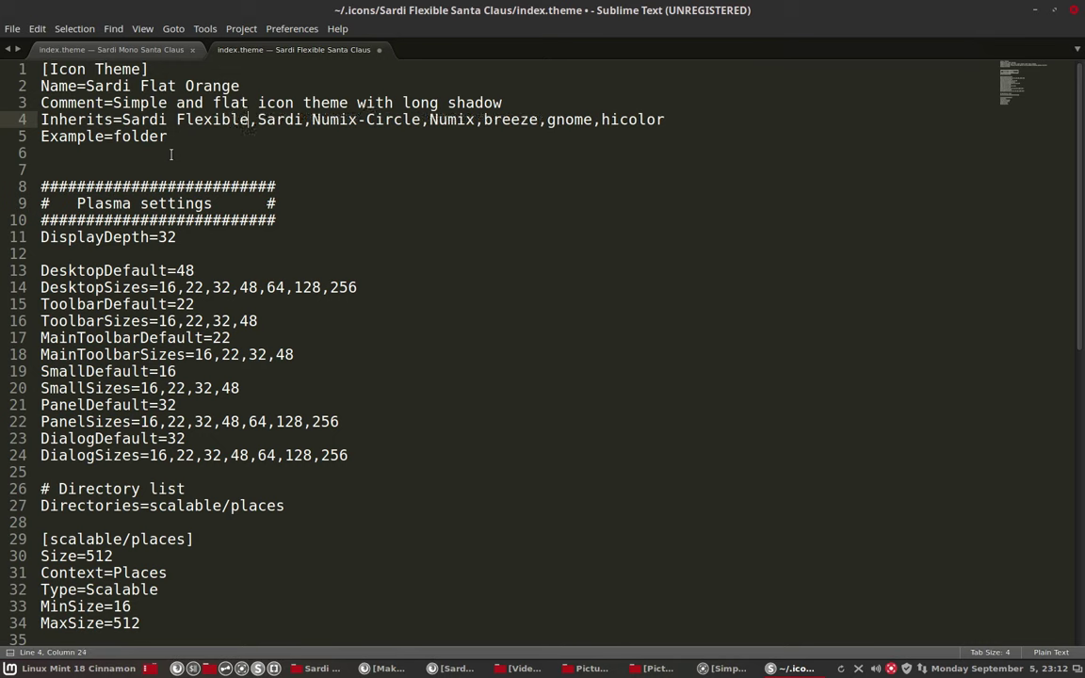
key("ctrl+s")
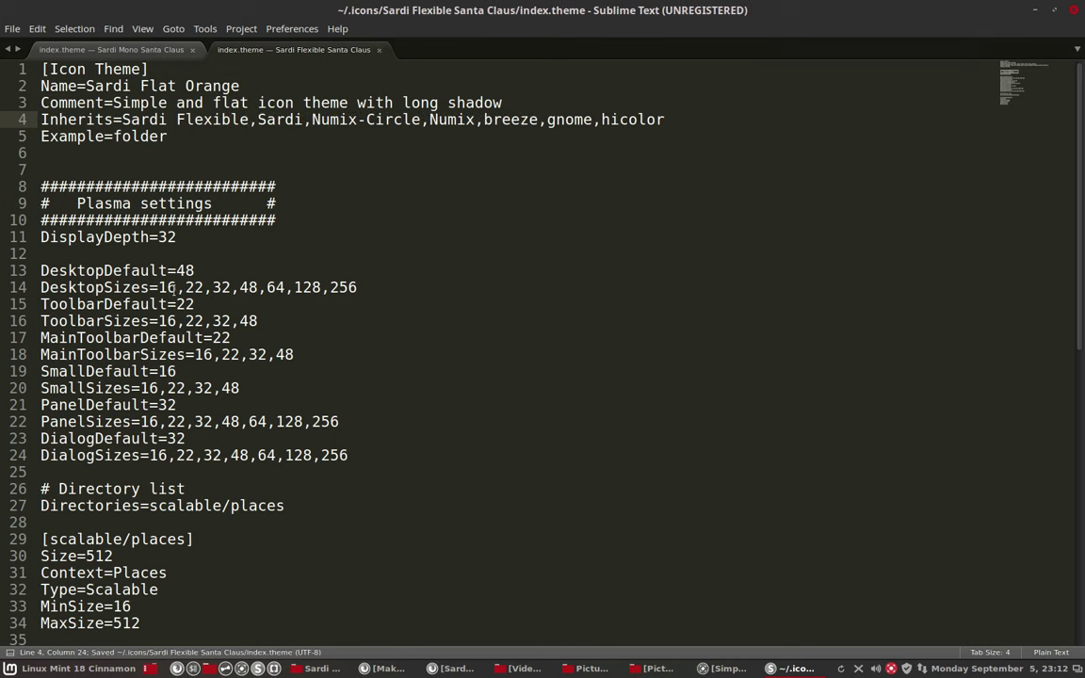
Close the text editor and set the desktop's icon theme to Sardi Flexible Santa Claus, closing the theme settings when done
left_click(56, 668)
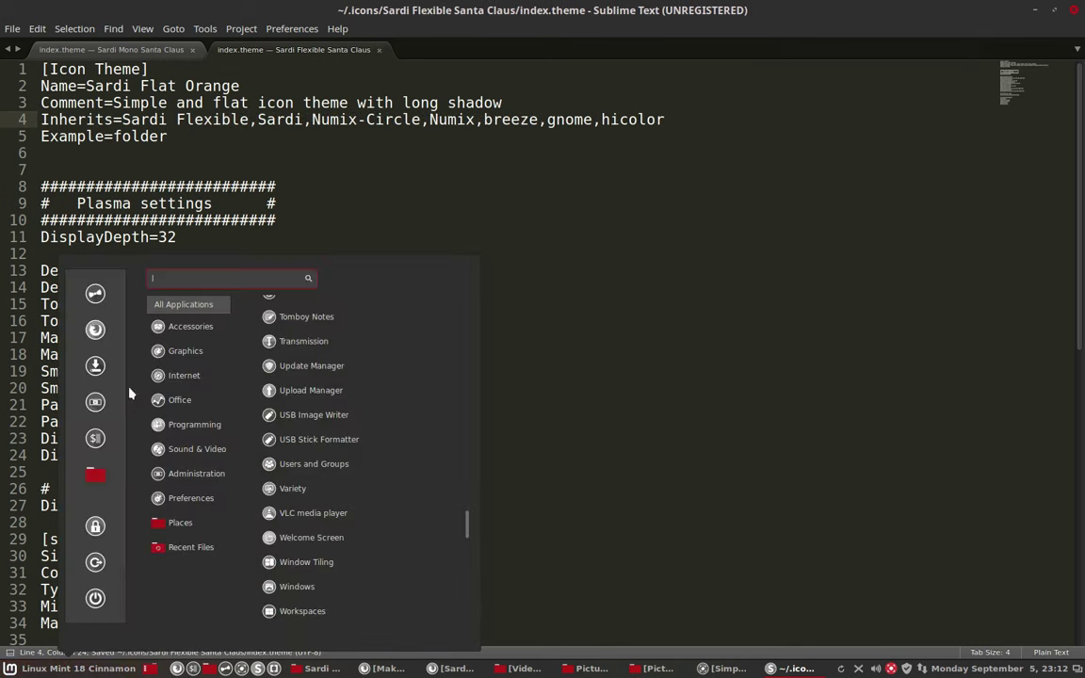
left_click(97, 288)
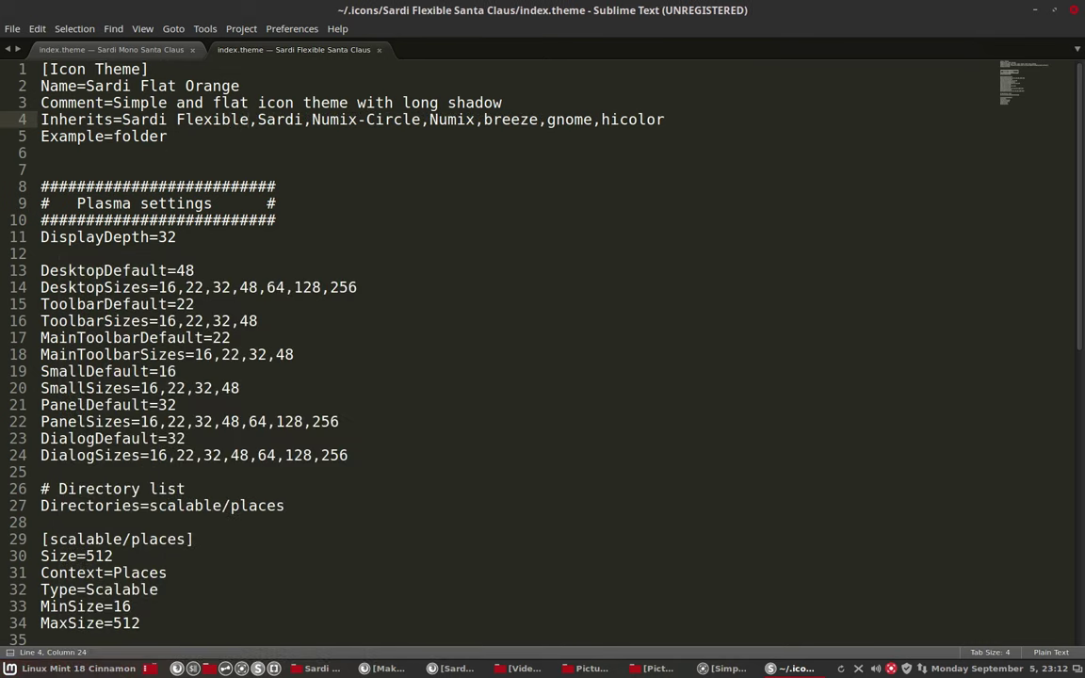
left_click(1077, 10)
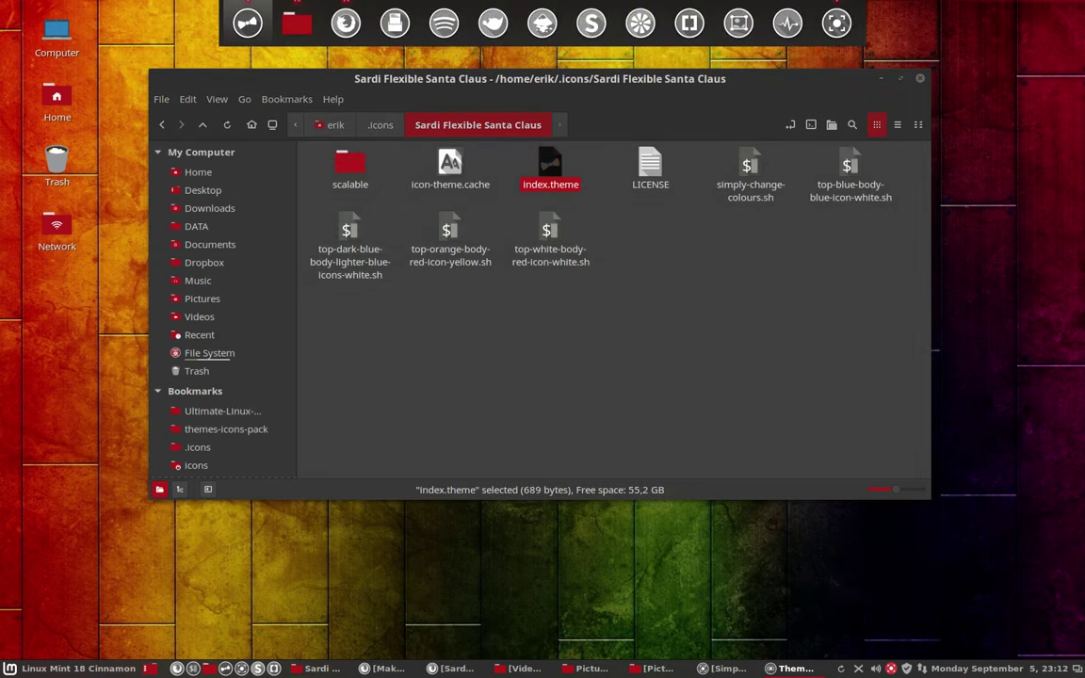
left_click_drag(572, 217, 331, 135)
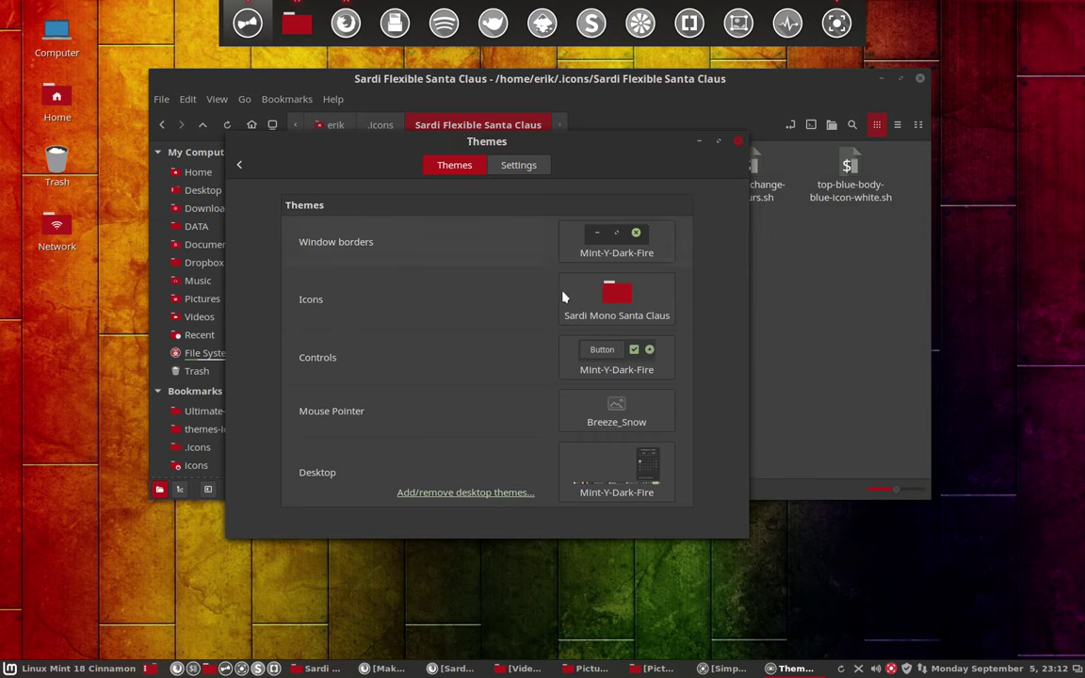
left_click(614, 297)
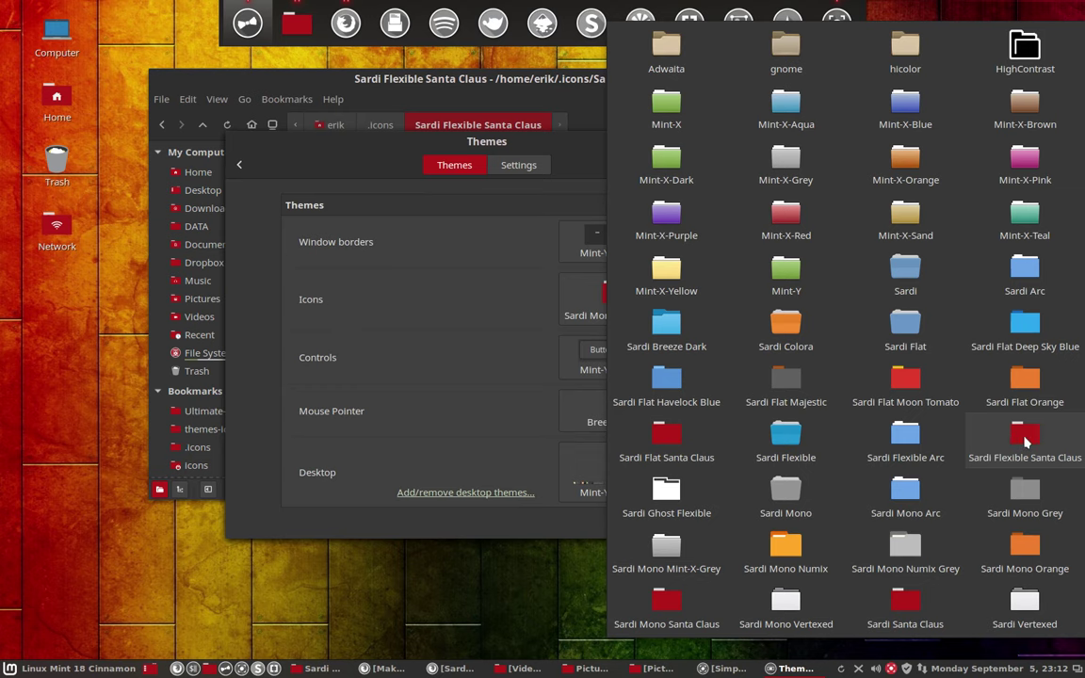
left_click(1027, 439)
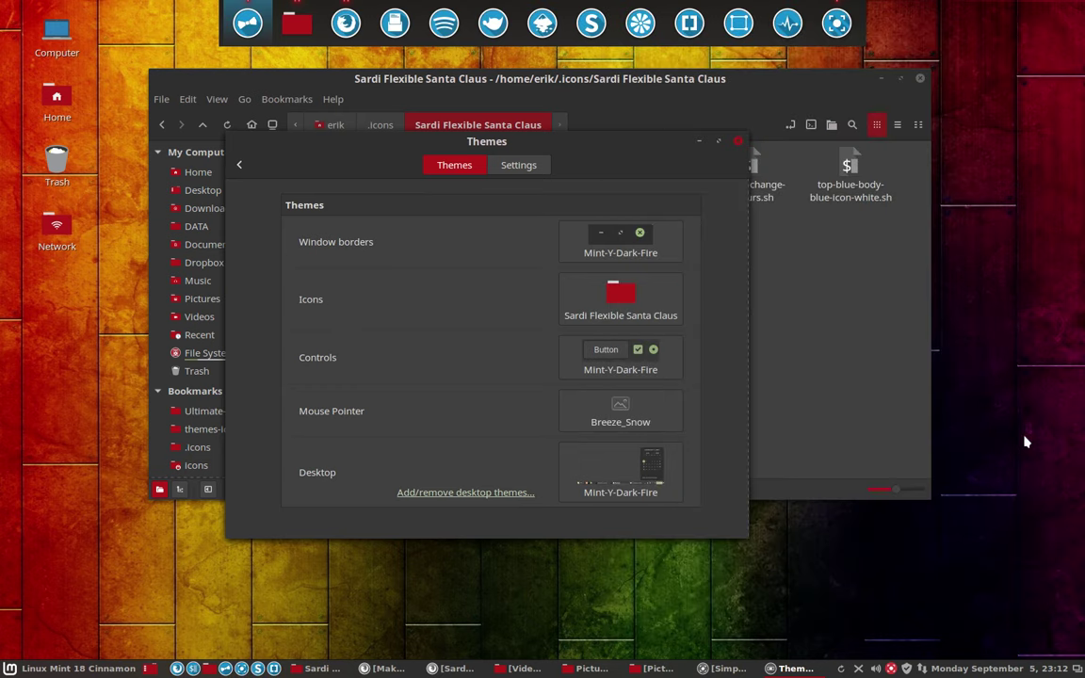
left_click(737, 138)
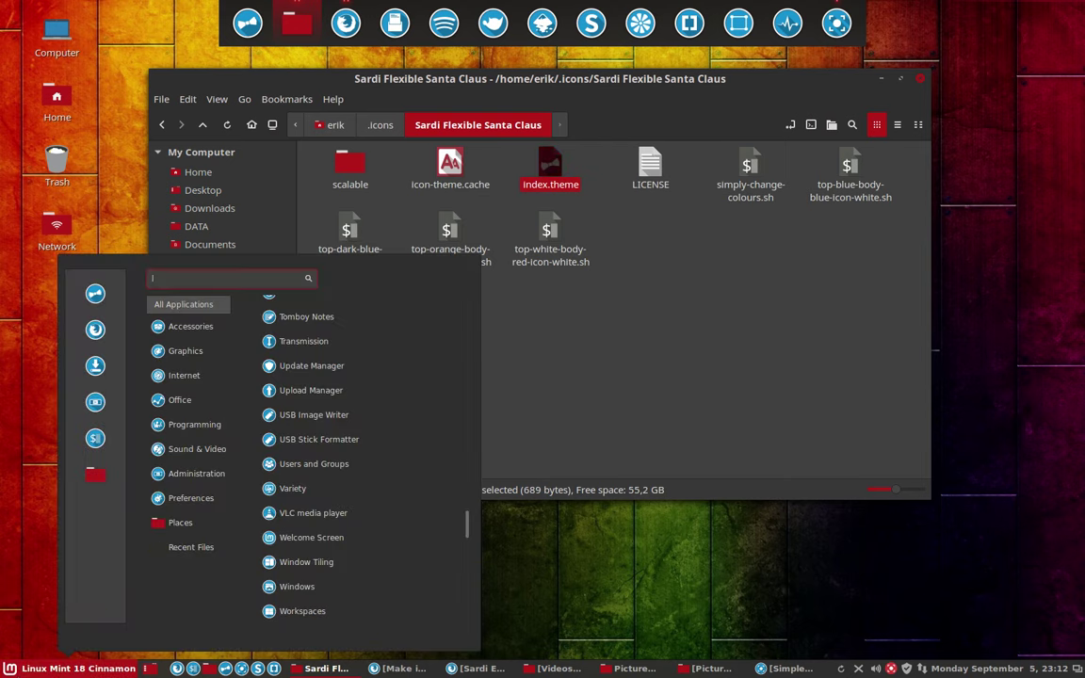
Examine the application icons in the application menu, including the Administration category
left_click(68, 668)
mouse_move(198, 474)
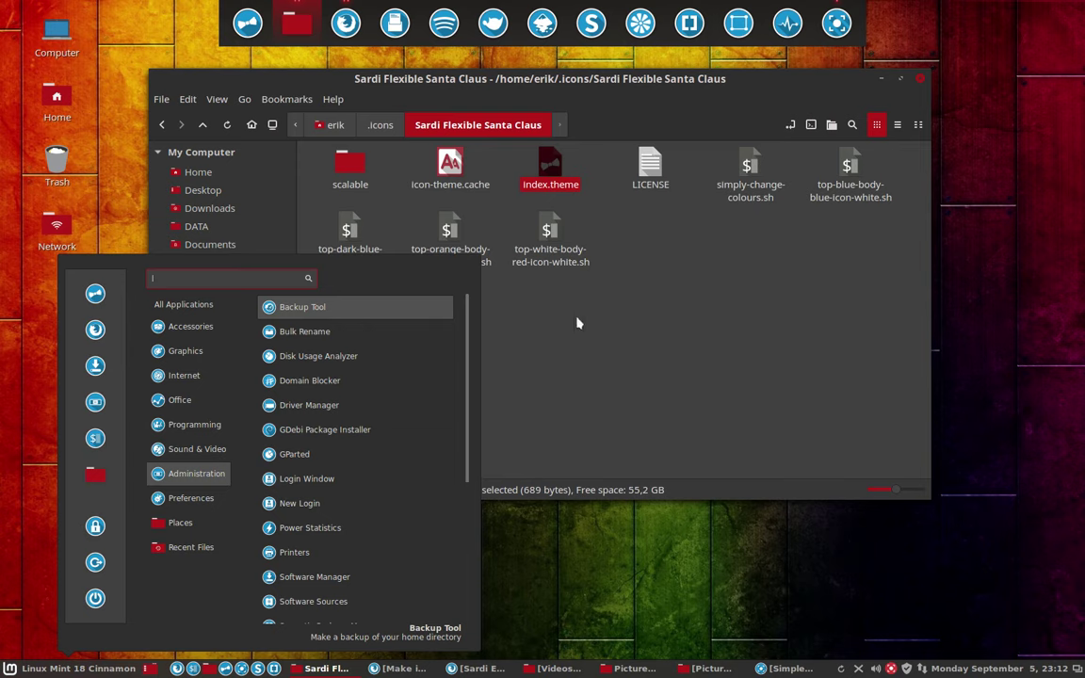
Close the application menu and look through the Sardi Flexible folder in .icons for its colour-changing scripts
left_click(676, 324)
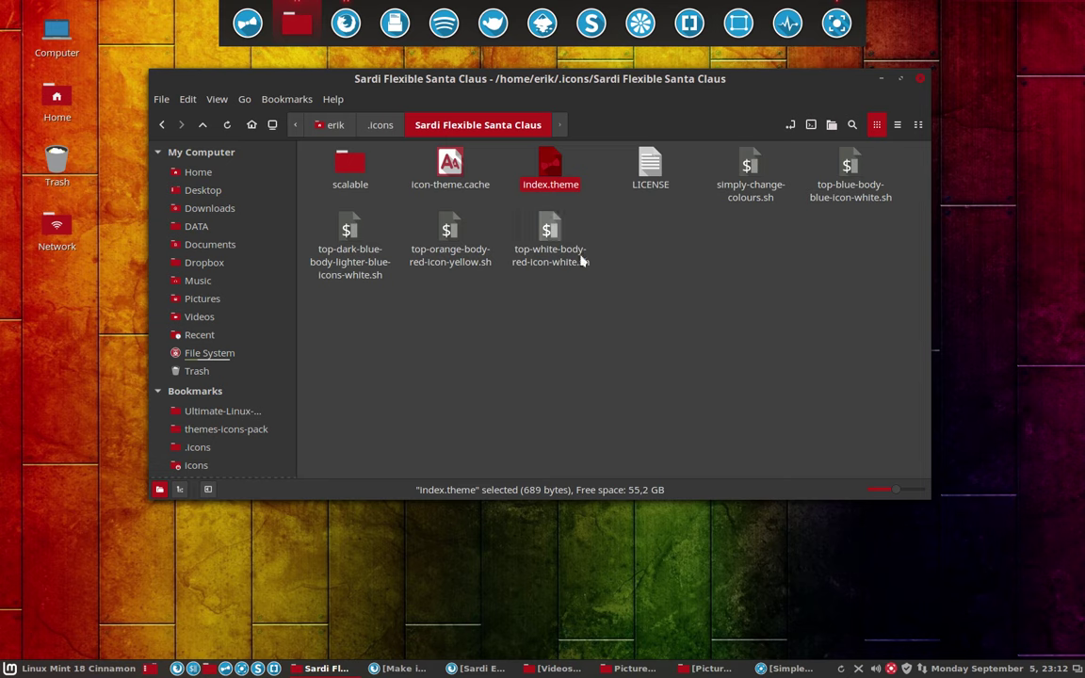
left_click(382, 125)
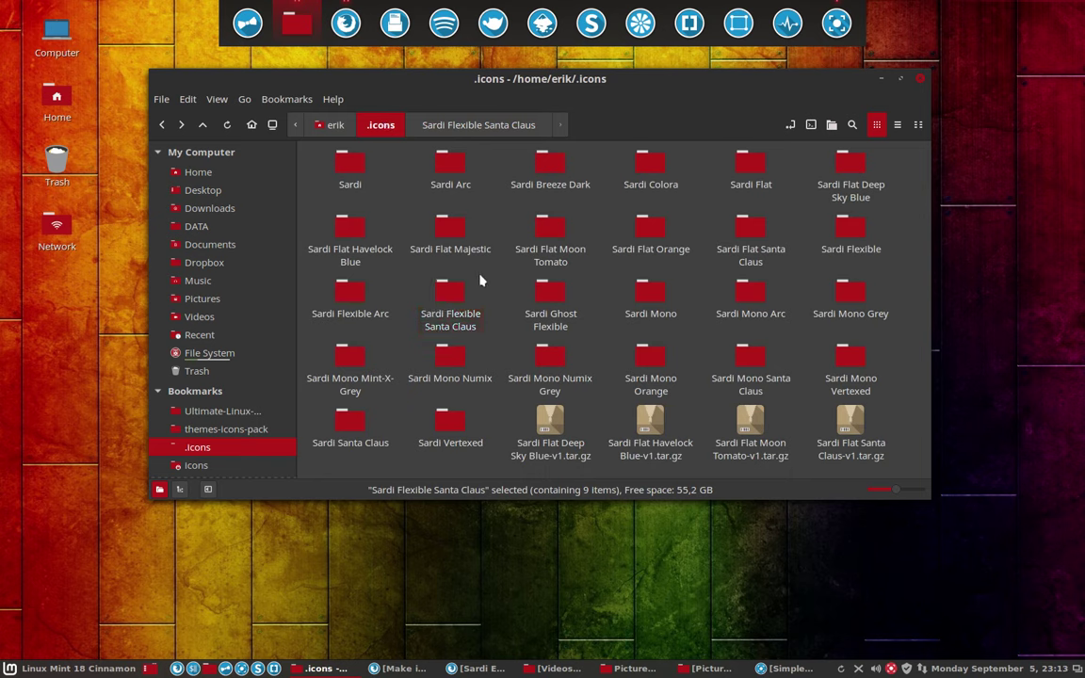
left_click(347, 292)
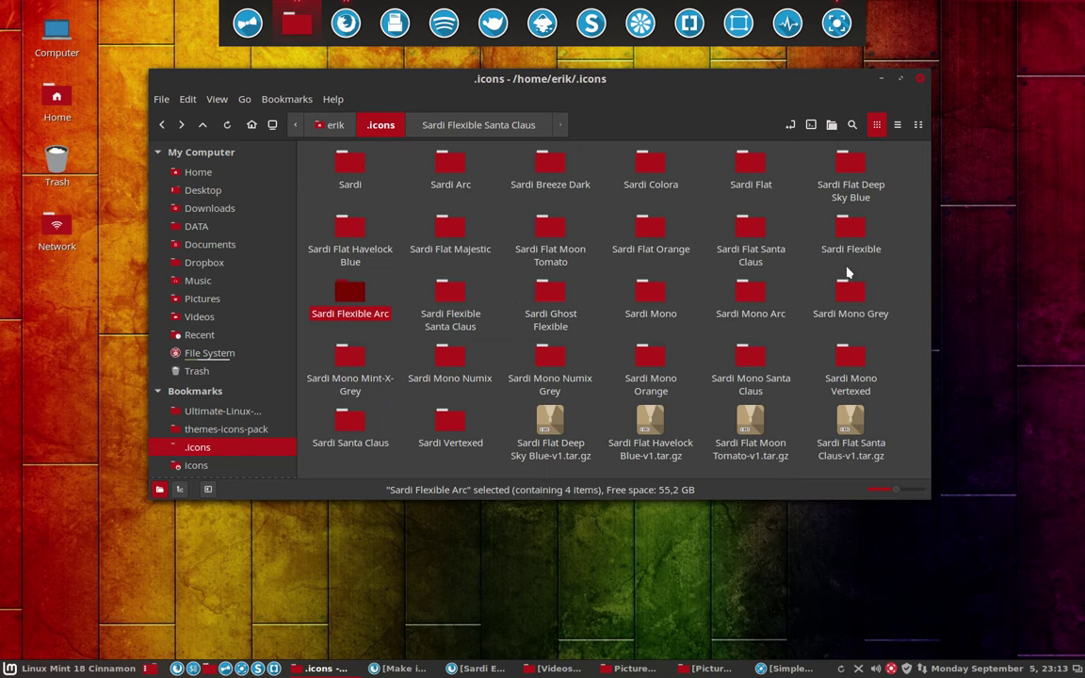
left_click(850, 232)
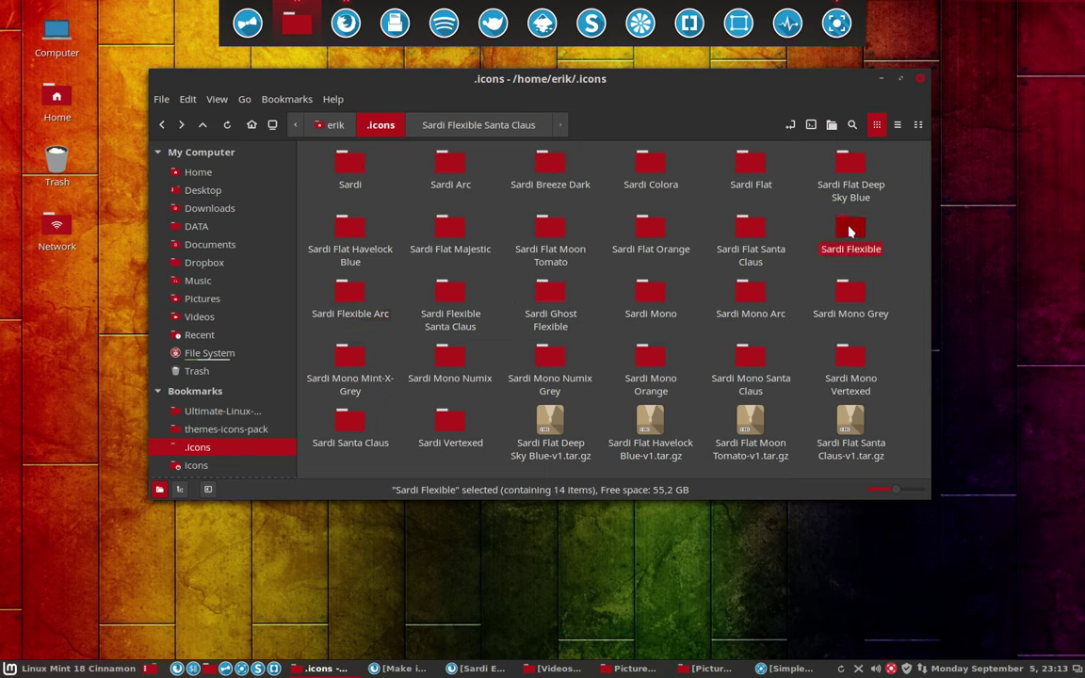
double_click(850, 232)
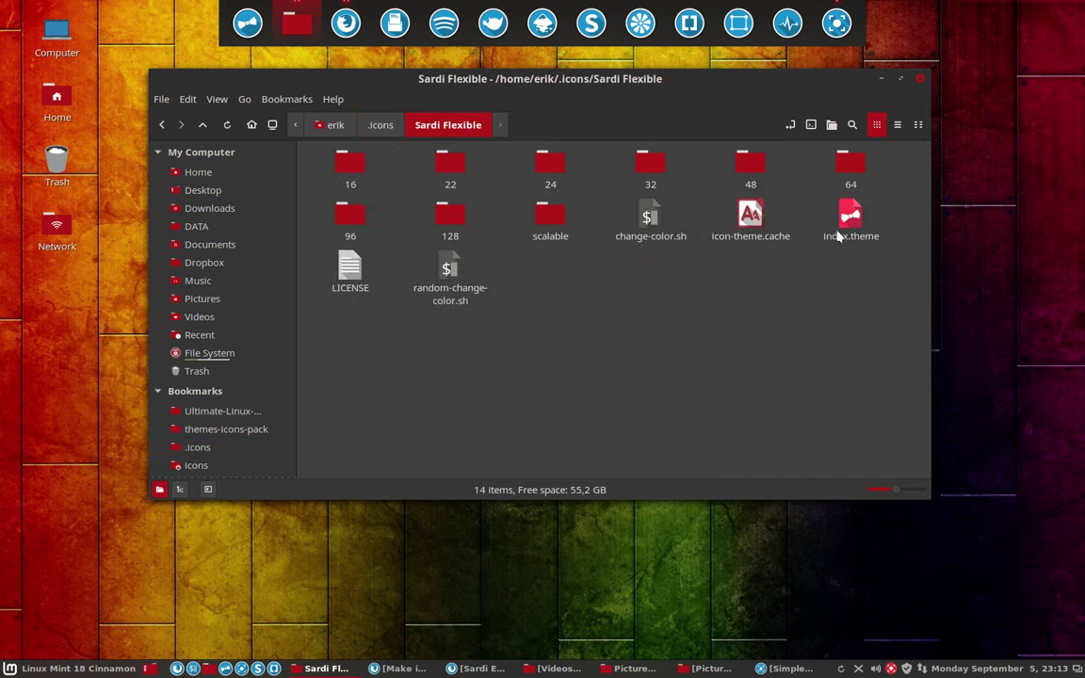
left_click(450, 283)
left_click(650, 219)
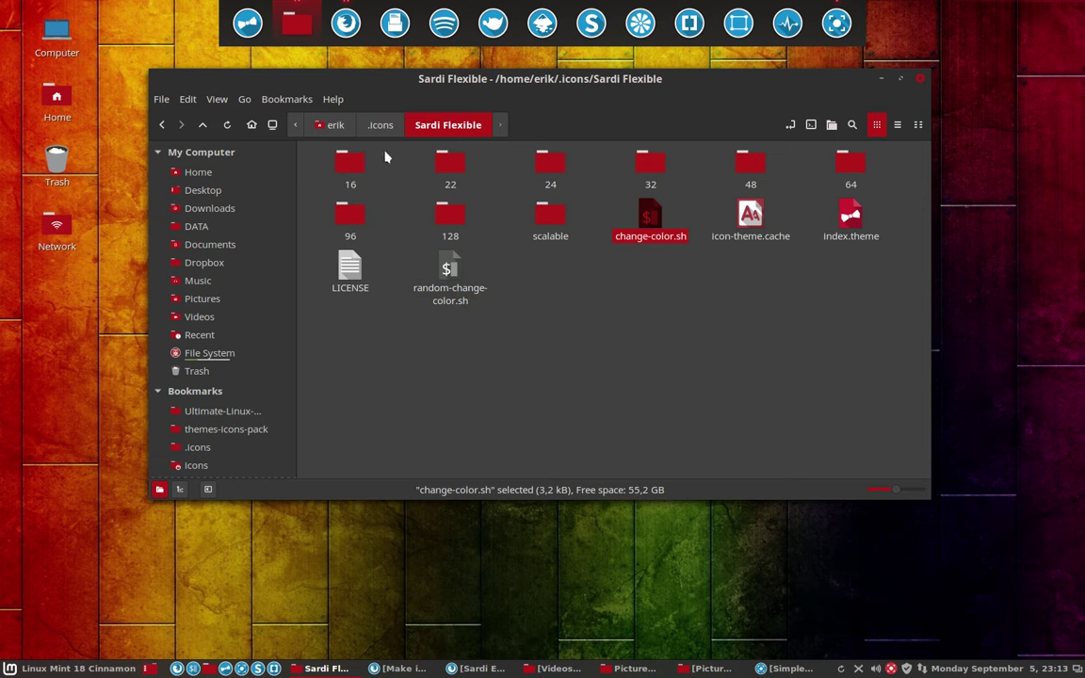
Return to the .icons folder and duplicate the Sardi Flexible folder there
left_click(375, 124)
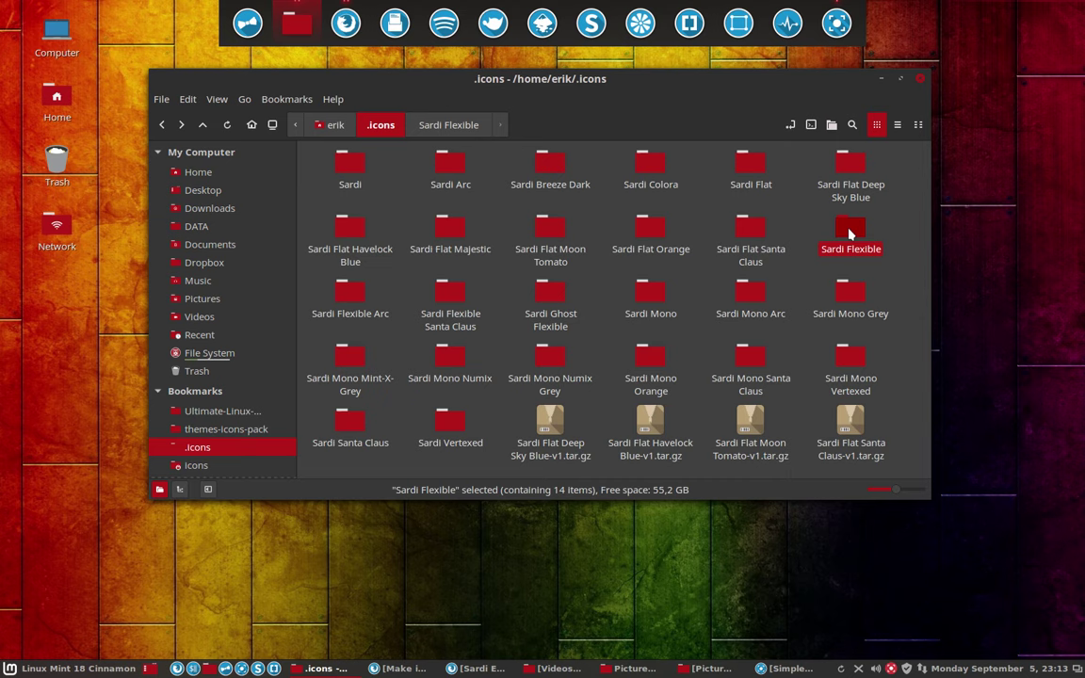
key("ctrl+c")
key("ctrl+v")
Rename the new copy of the Sardi Flexible folder as Sardi Flexible Santa
left_click(450, 294, "ctrl")
left_click(451, 296, "ctrl")
key("F2")
key("BackSpace")
key("BackSpace")
key("BackSpace")
key("BackSpace")
key("BackSpace")
key("BackSpace")
key("BackSpace")
type("Sa")
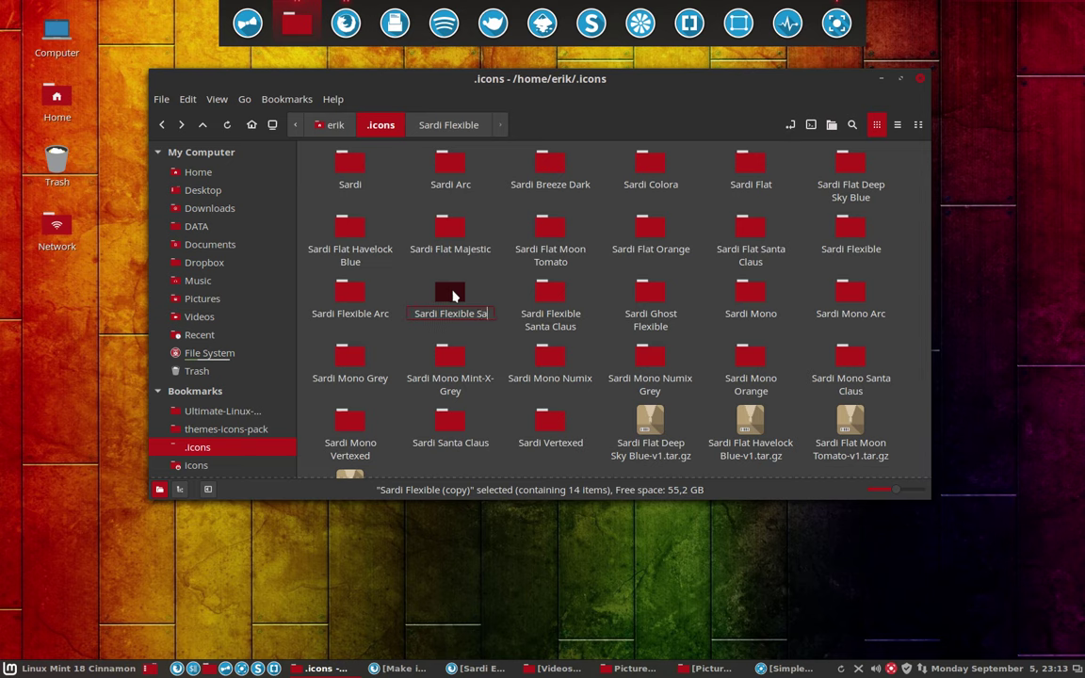
type("nta")
key("Escape")
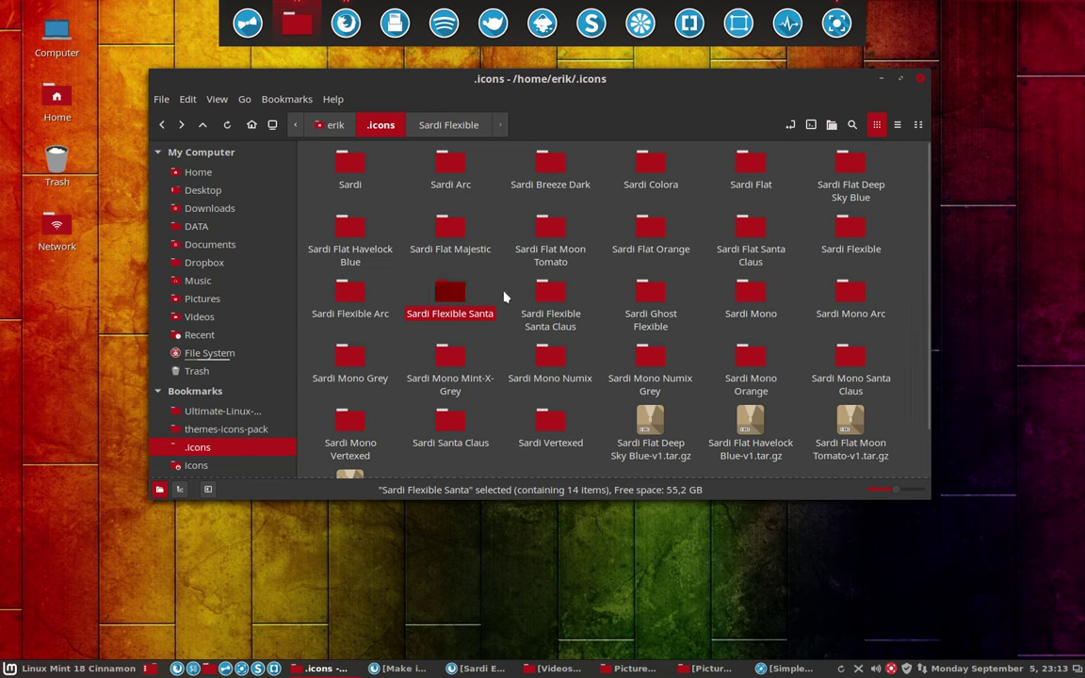
Display top-white-body-red-icon-white.sh from the Sardi Flexible Santa Claus folder, copy its body colour code and minimize the editor
left_click(552, 296)
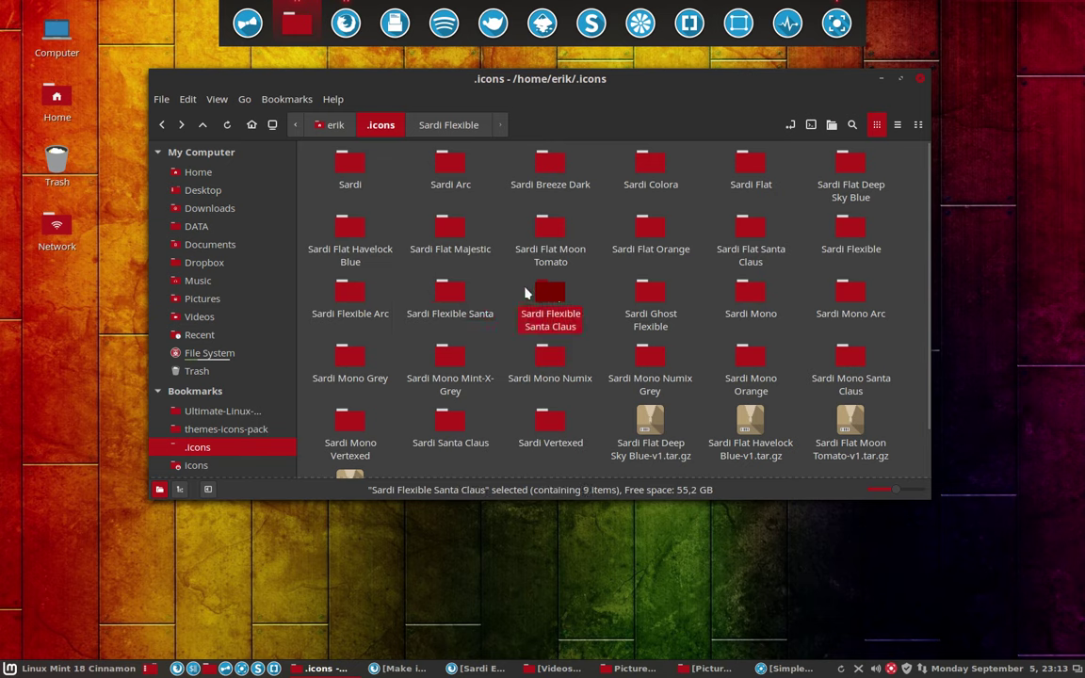
left_click(453, 300)
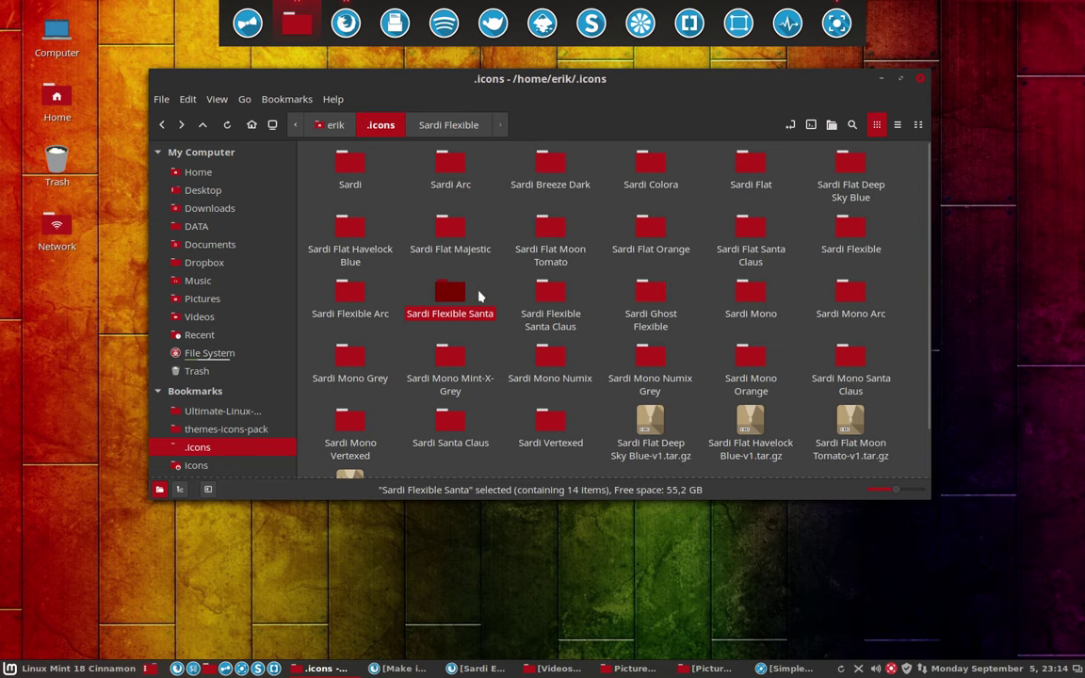
double_click(541, 295)
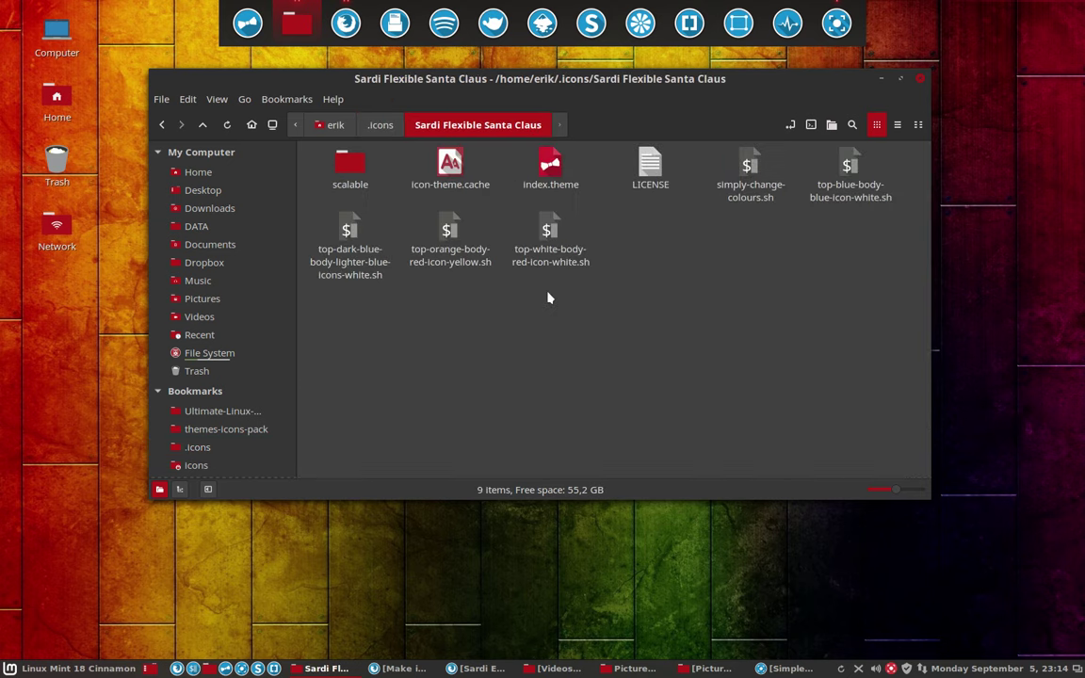
double_click(551, 243)
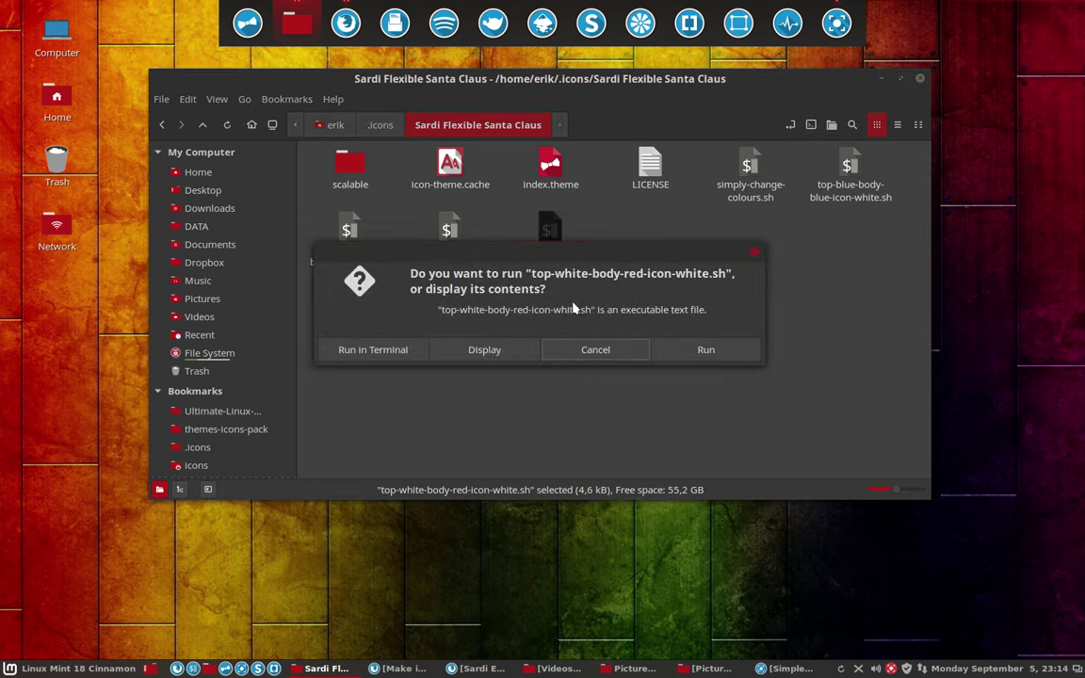
left_click(495, 349)
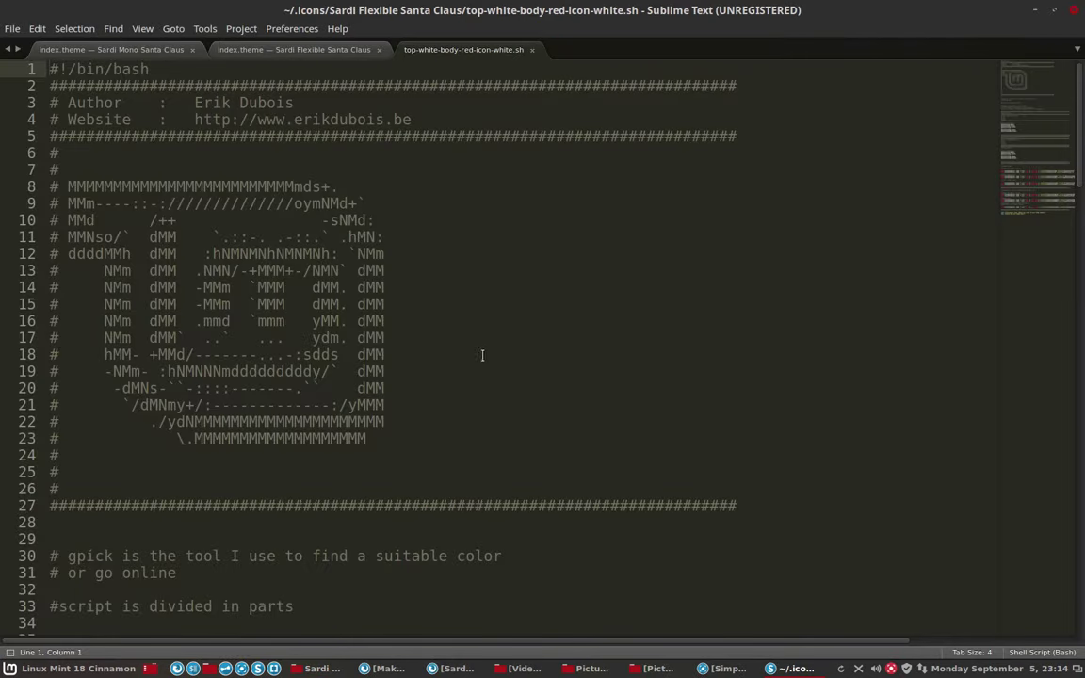
scroll(411, 419, "down", 9)
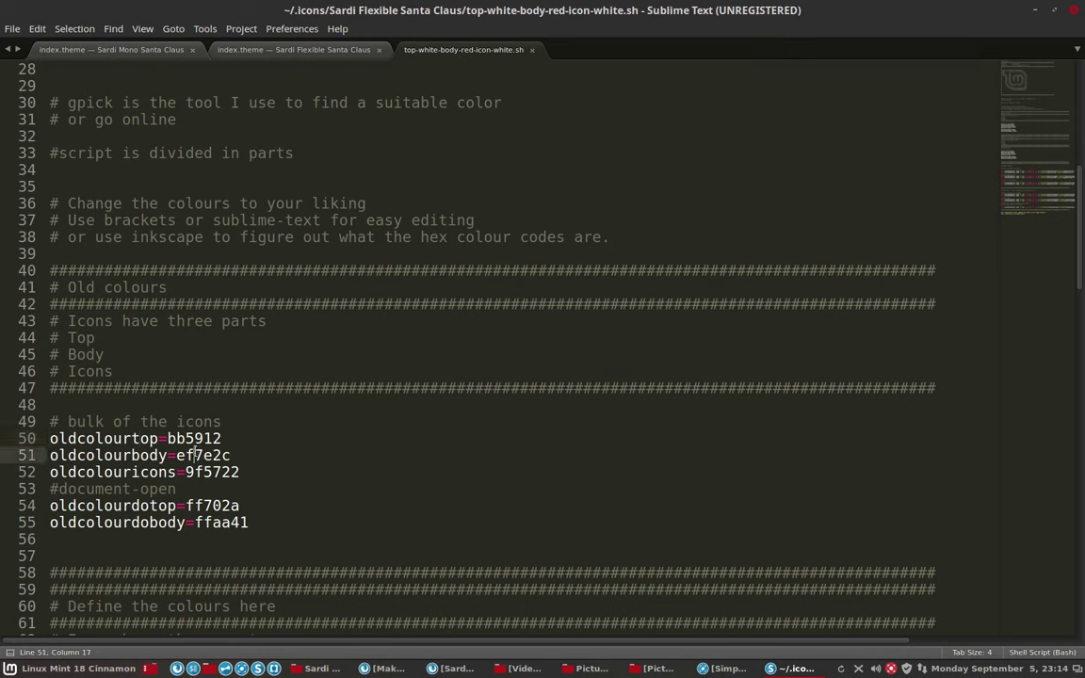
left_click_drag(177, 456, 283, 456)
key("ctrl+c")
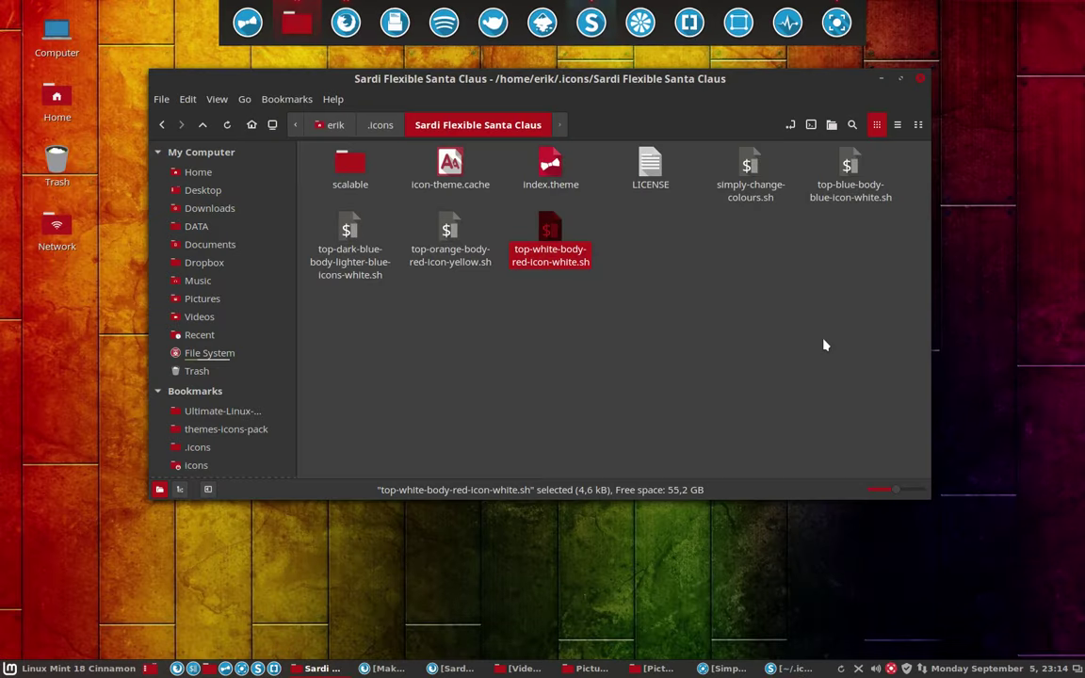
left_click(1035, 11)
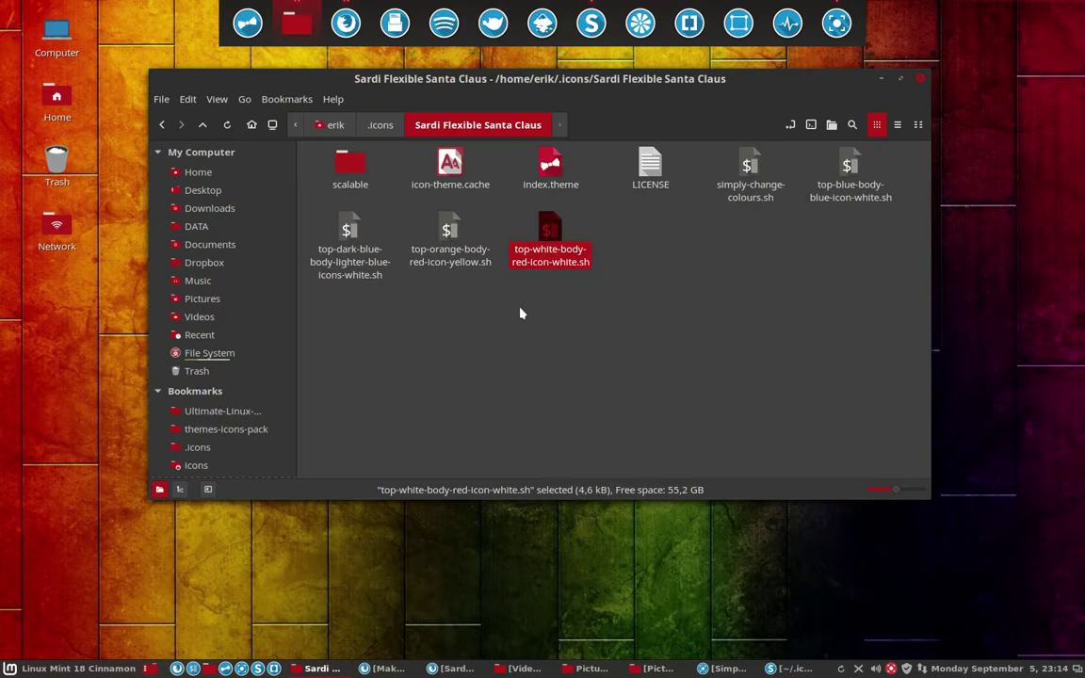
Display change-color.sh from the Sardi Flexible Santa folder, replace the newcolour value with the copied colour code and save
left_click(381, 124)
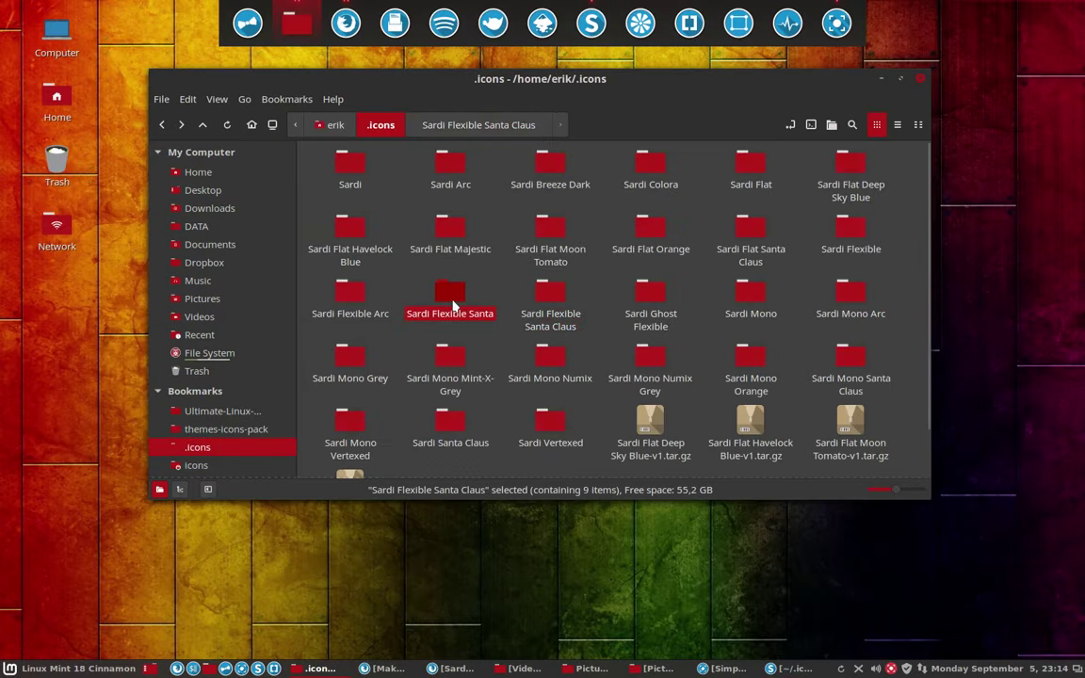
double_click(460, 300)
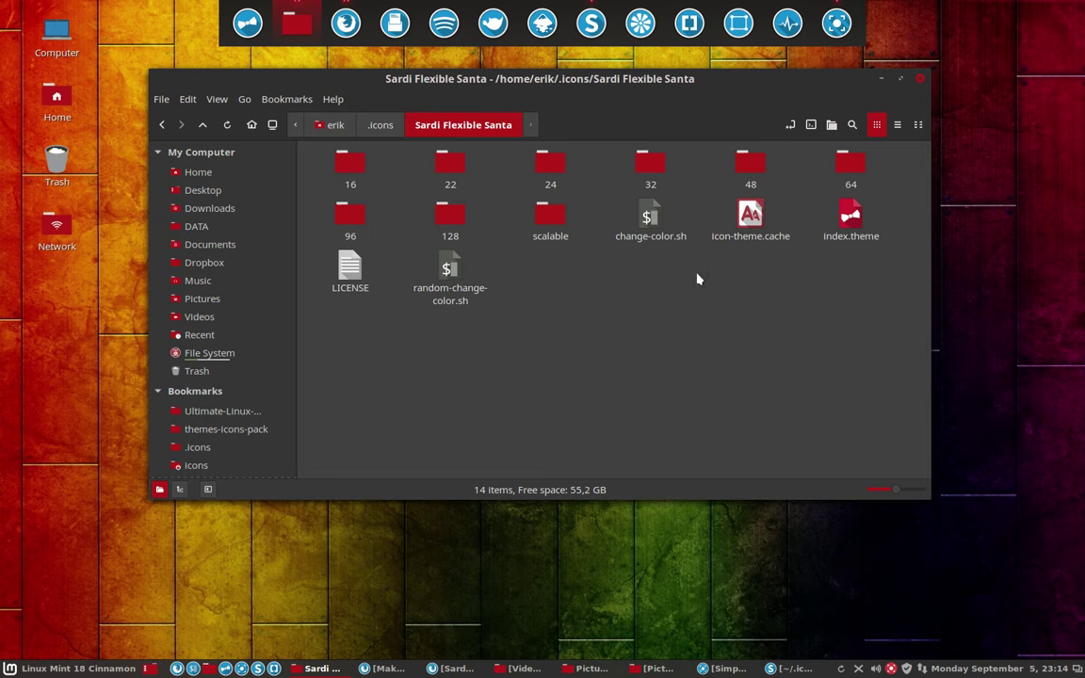
double_click(650, 219)
left_click(490, 350)
scroll(509, 432, "down", 15)
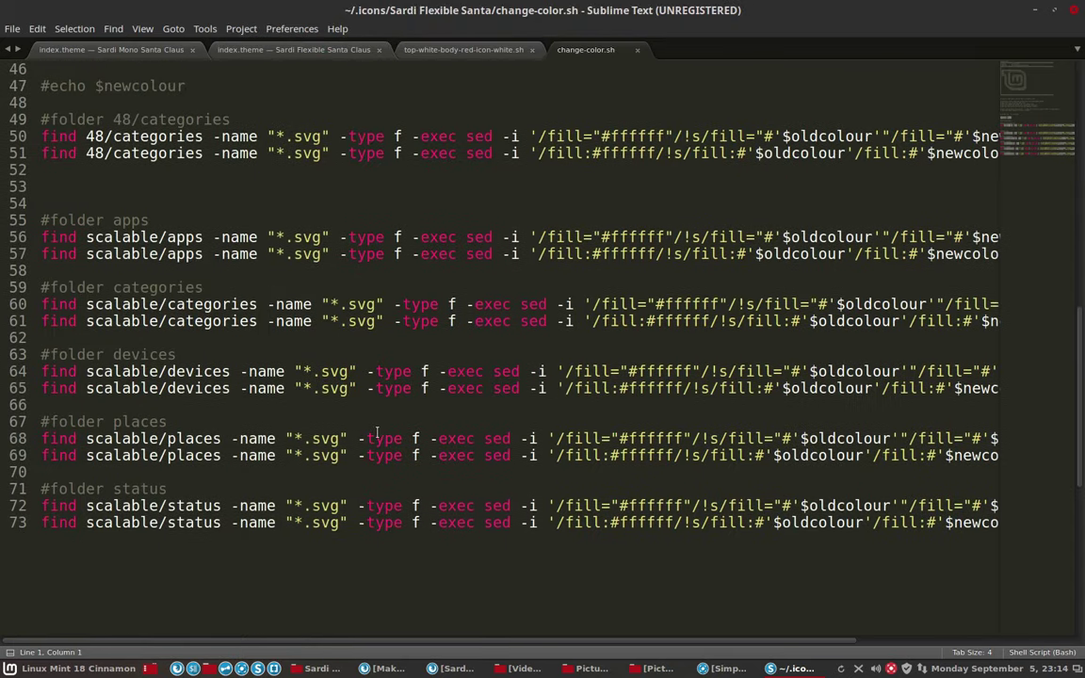
scroll(377, 433, "up", 3)
left_click(165, 187)
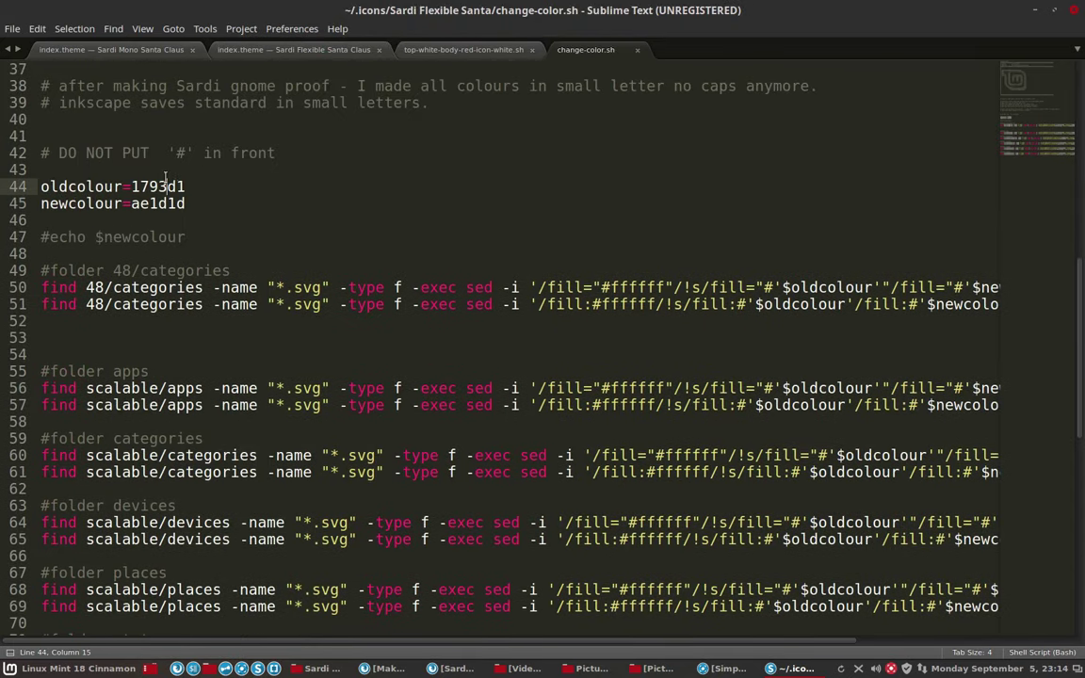
double_click(161, 203)
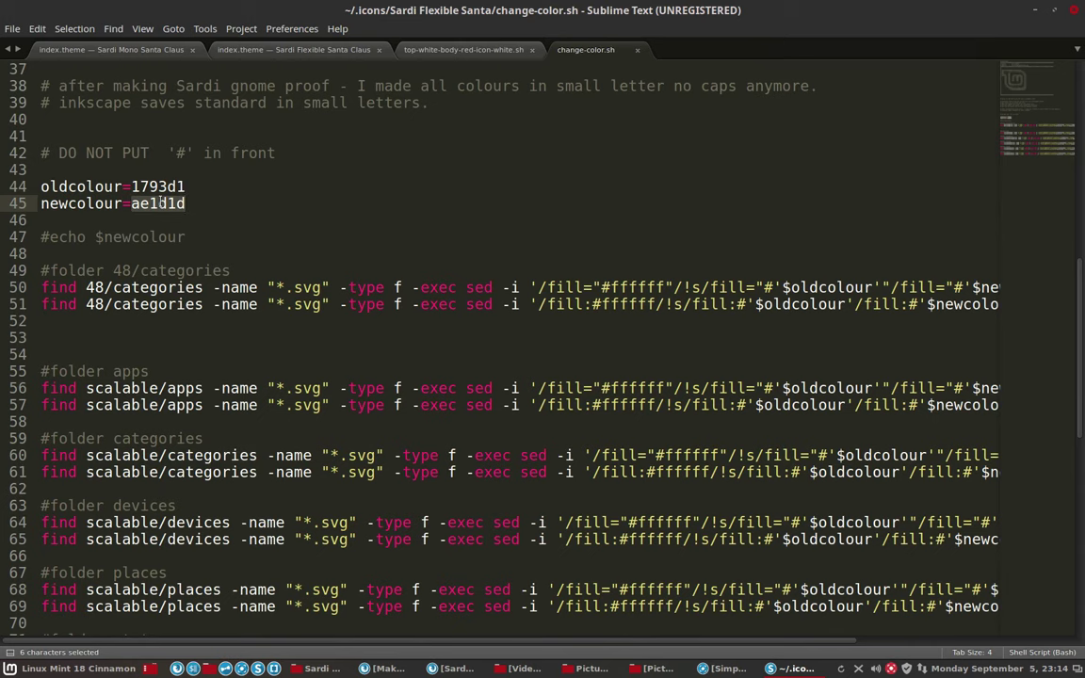
key("ctrl+v")
key("ctrl+s")
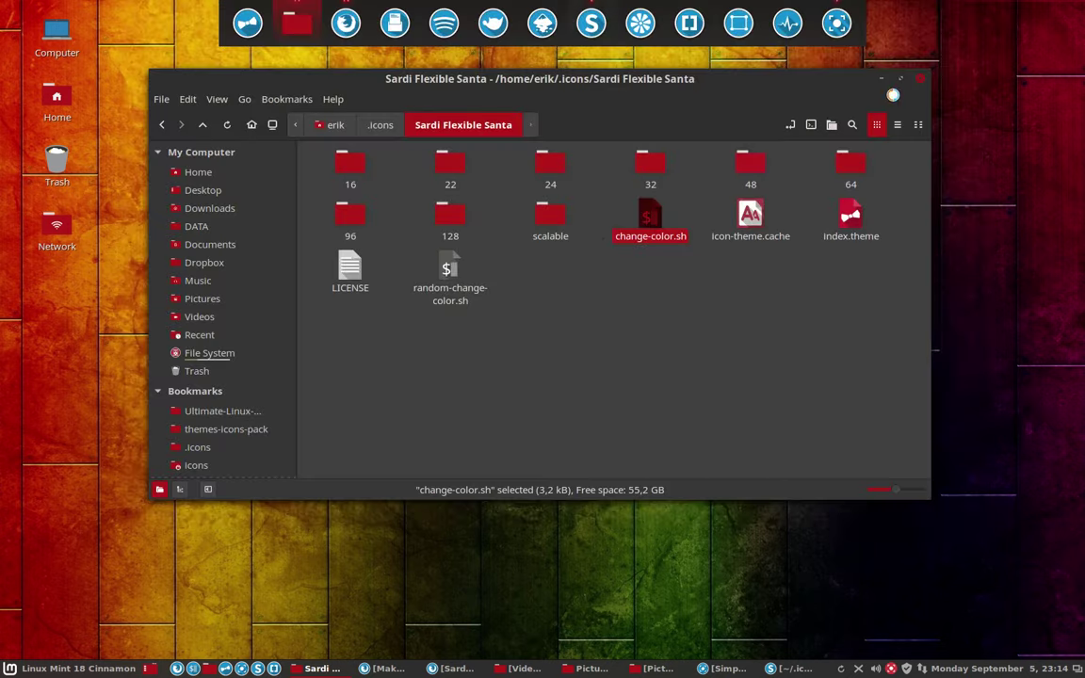
Run change-color.sh from the Sardi Flexible Santa folder in a terminal
left_click(612, 291)
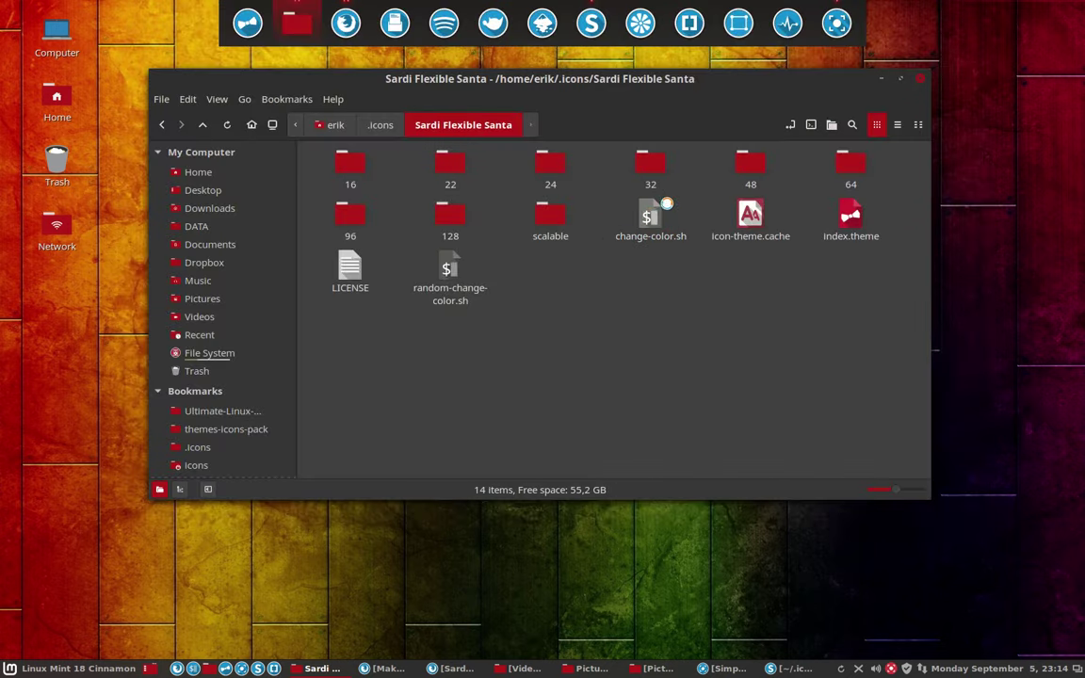
left_click(660, 212)
key("Return")
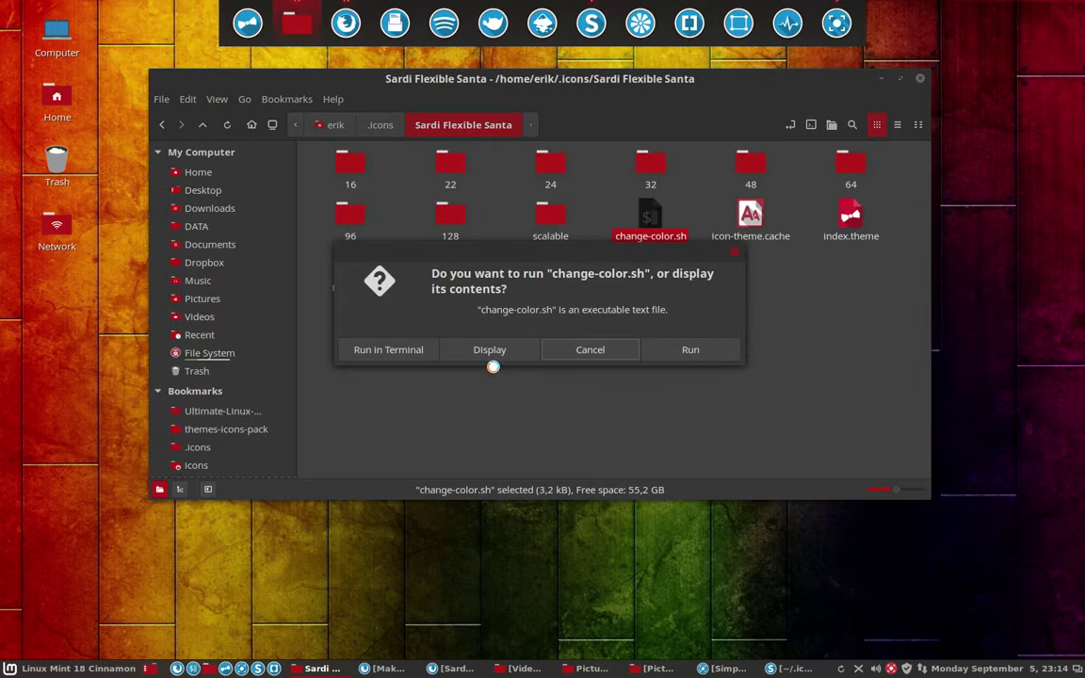
left_click(399, 349)
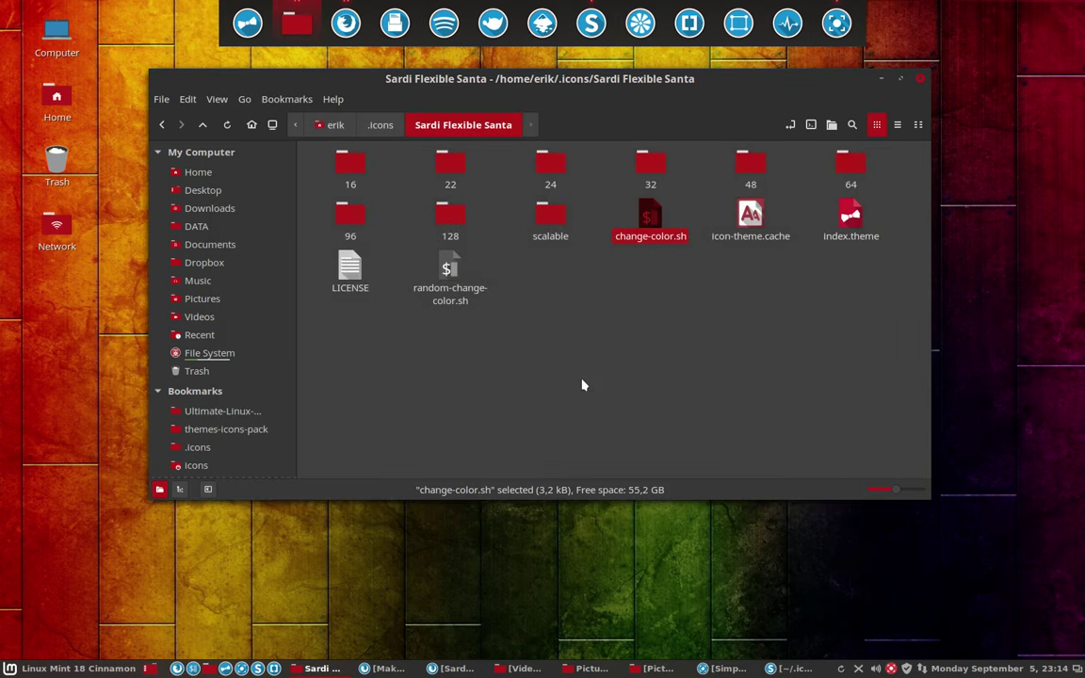
In the Sardi Flexible Santa Claus folder's index.theme, set the first Inherits entry to Sardi Flexible Santa, save and return to .icons
left_click(395, 133)
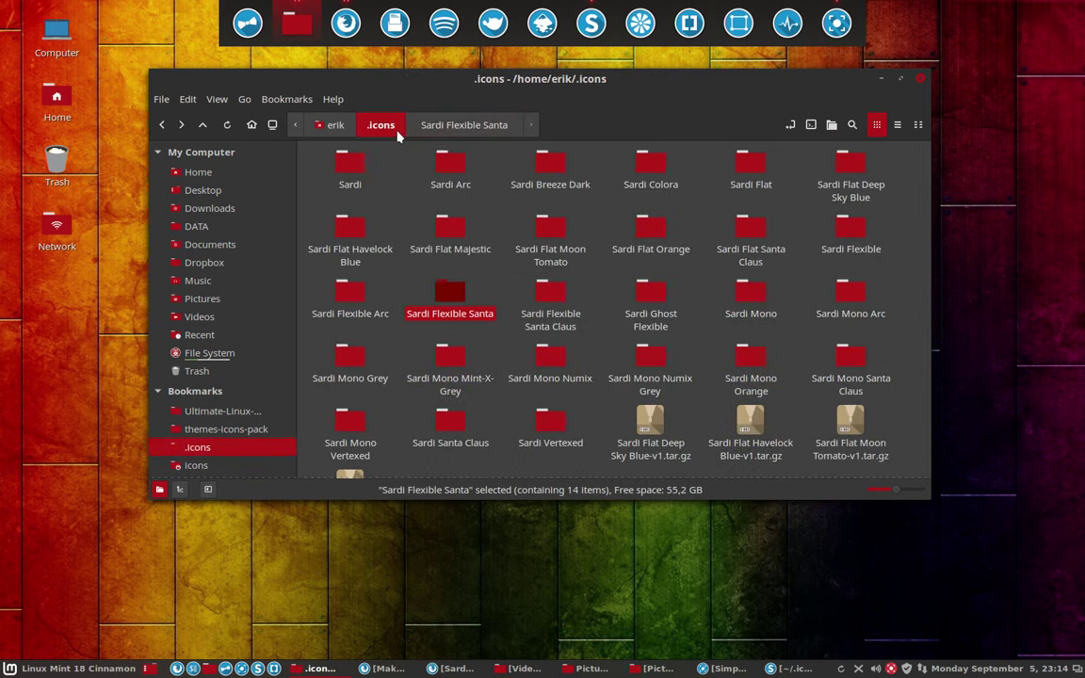
left_click(478, 132)
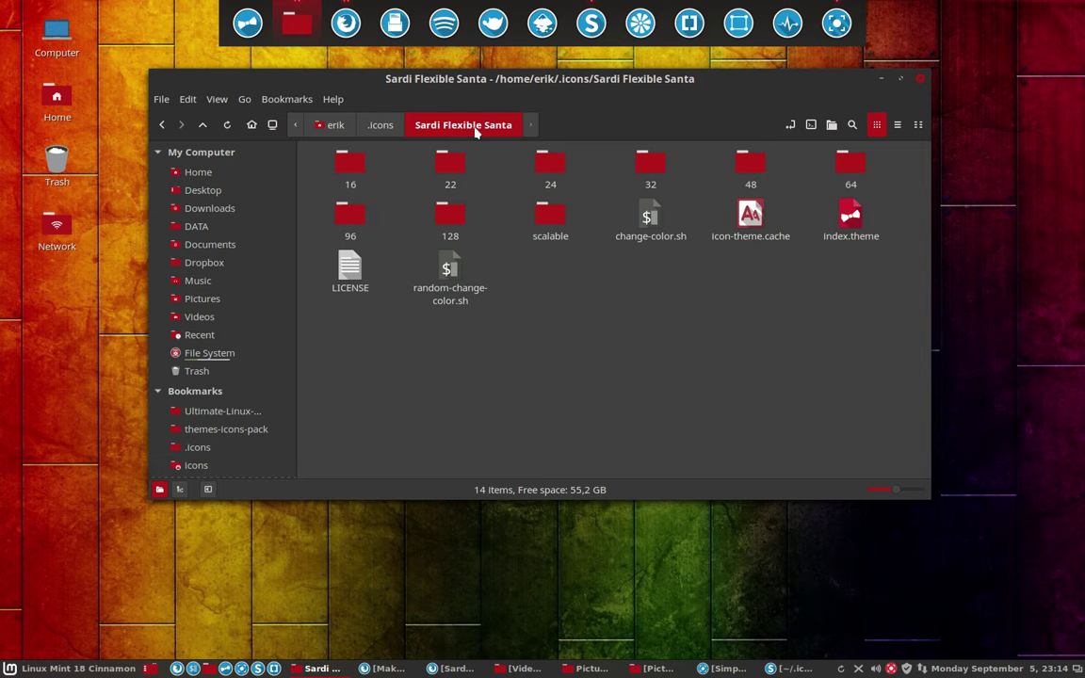
left_click(386, 126)
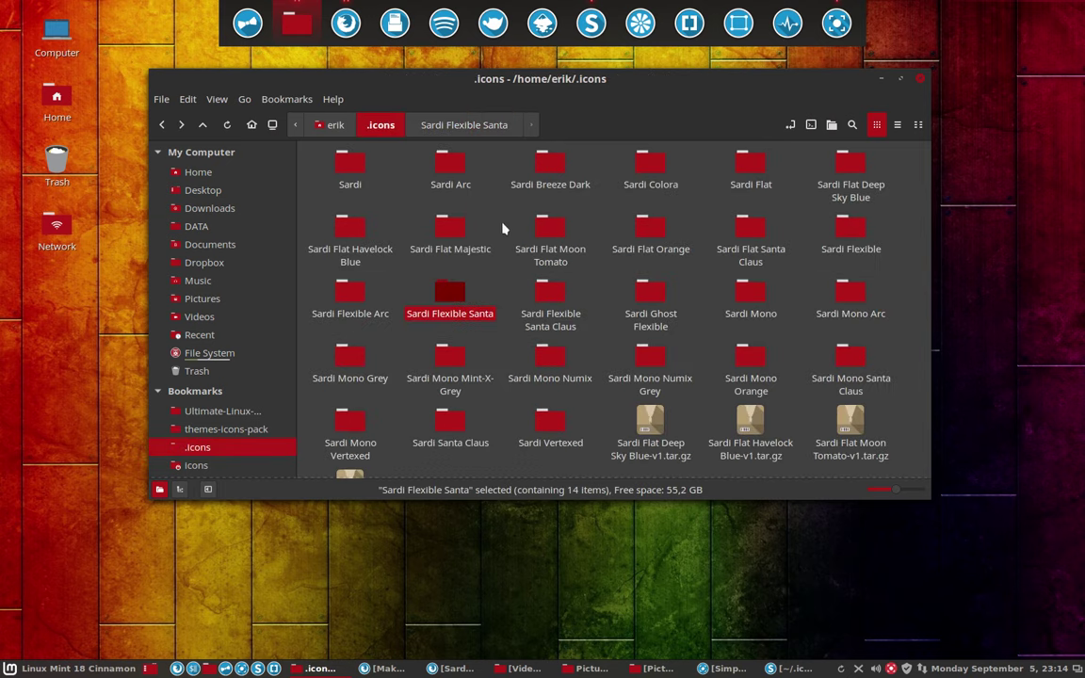
left_click(548, 296)
double_click(546, 296)
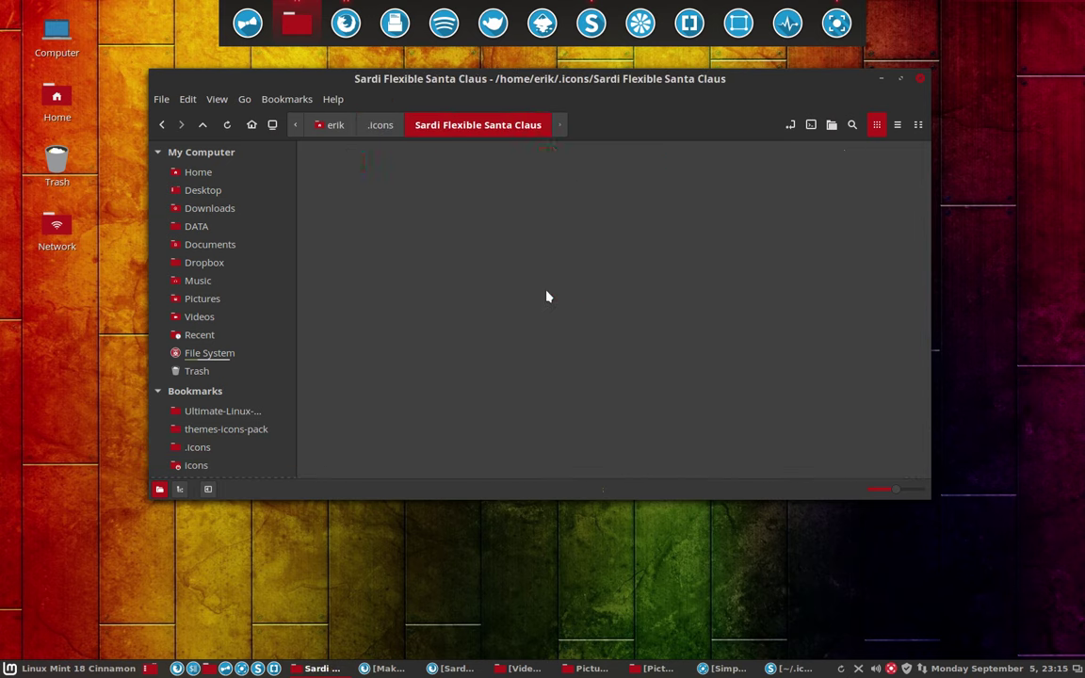
left_click(546, 158)
double_click(546, 155)
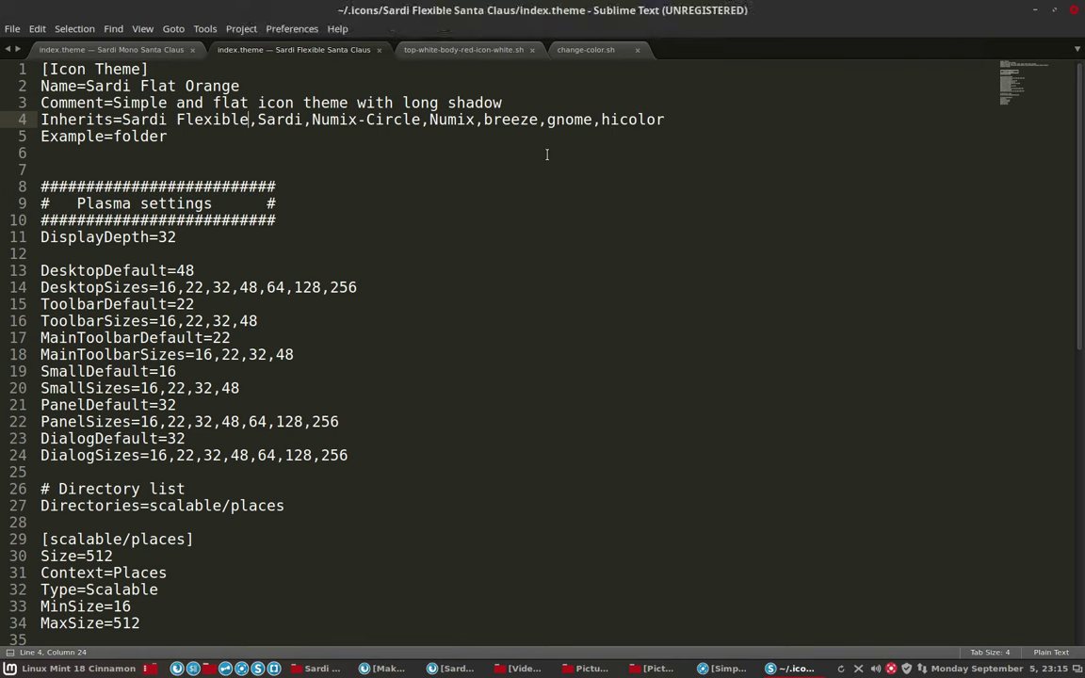
type("Santa")
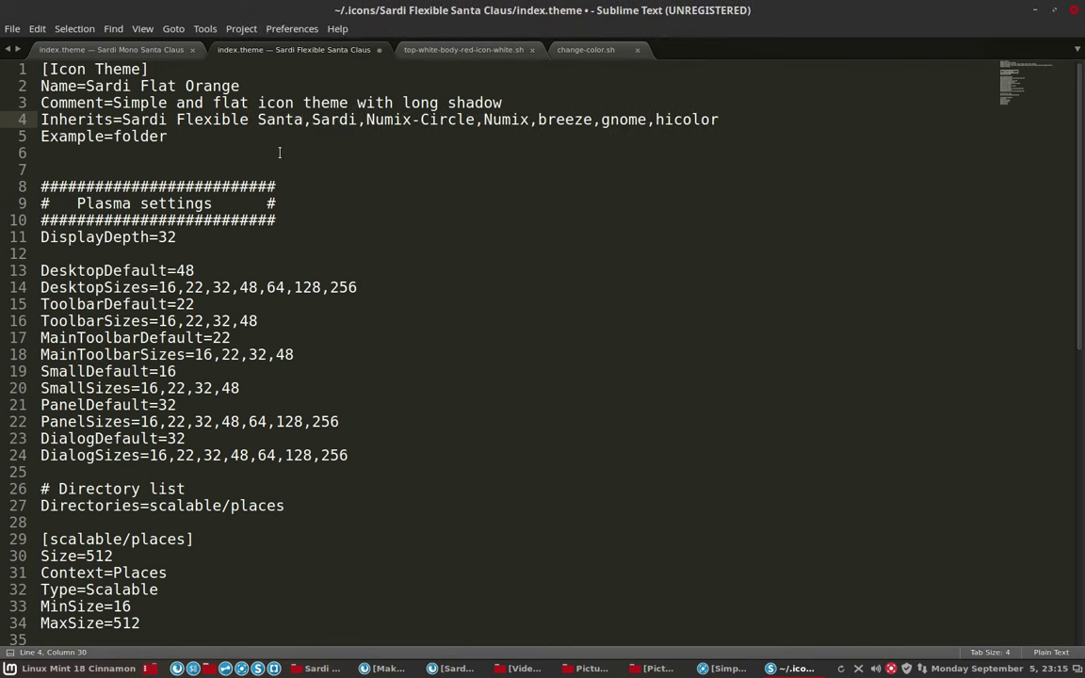
key("ctrl+s")
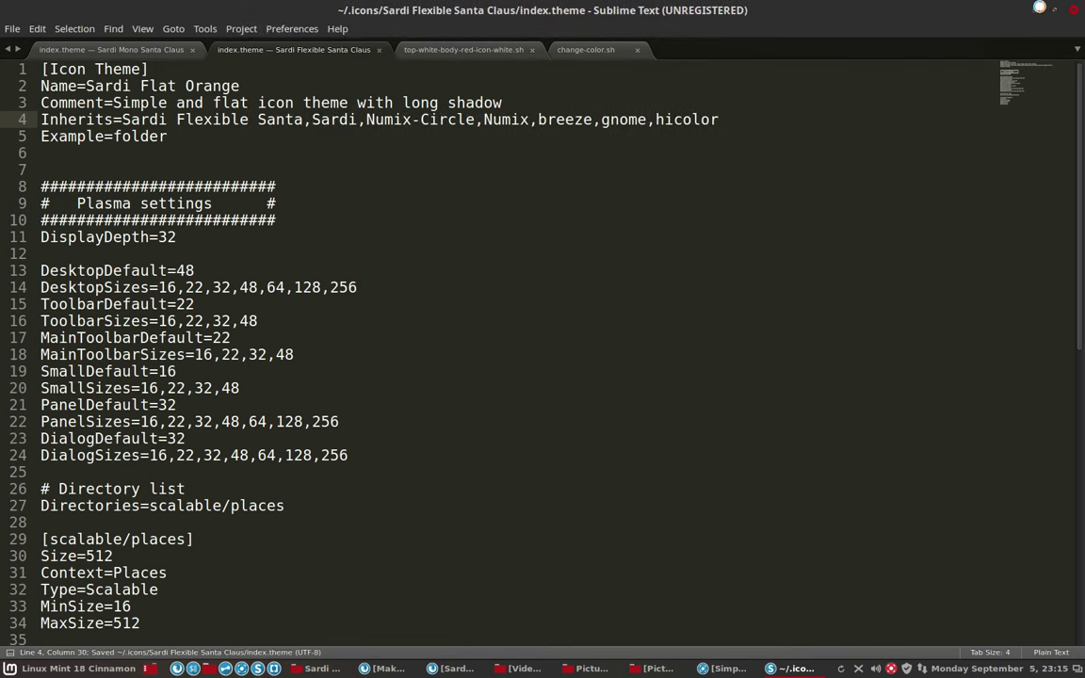
left_click(1035, 10)
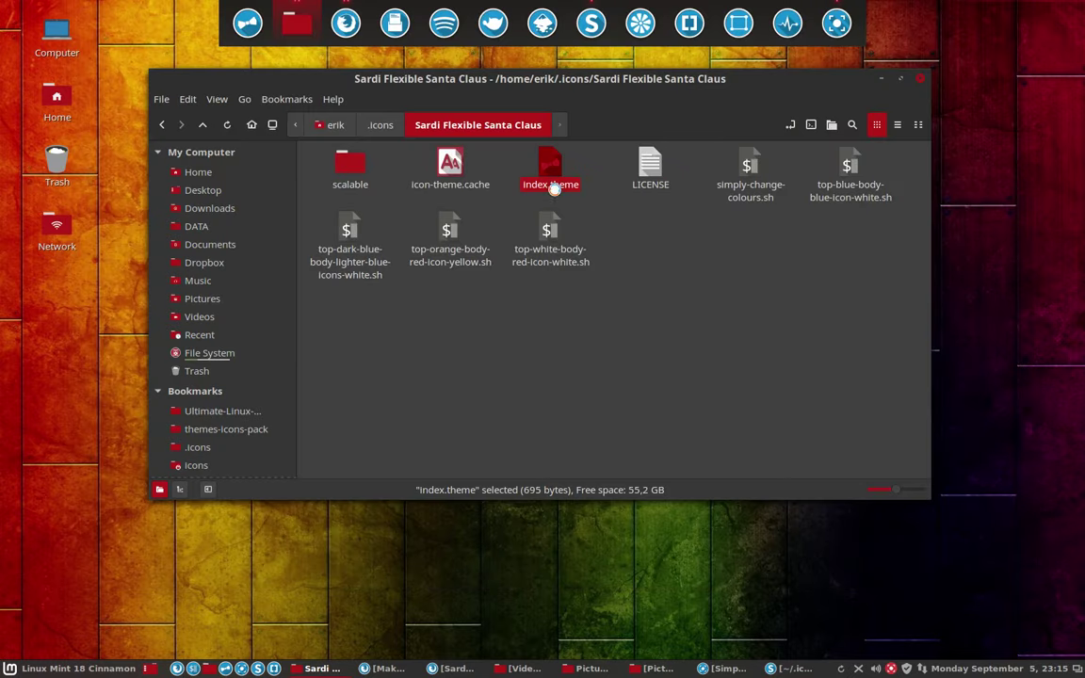
left_click(380, 125)
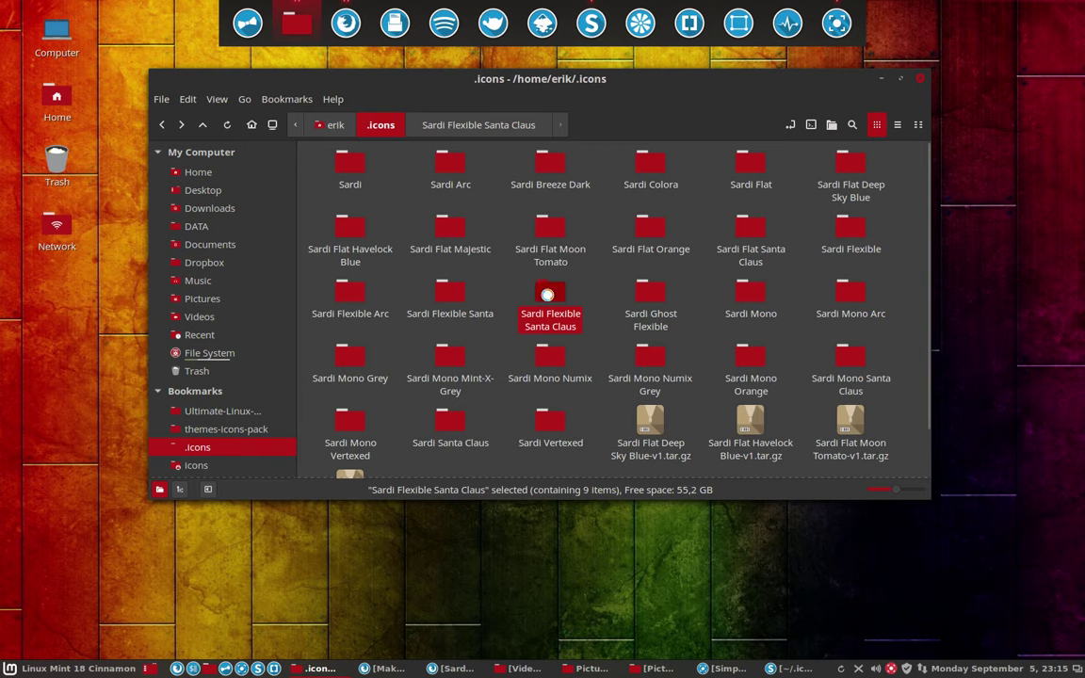
Reload the icon theme by switching Icons to Sardi Breeze Dark and back to Sardi Flexible Santa Claus, and close the Themes settings
left_click(455, 291)
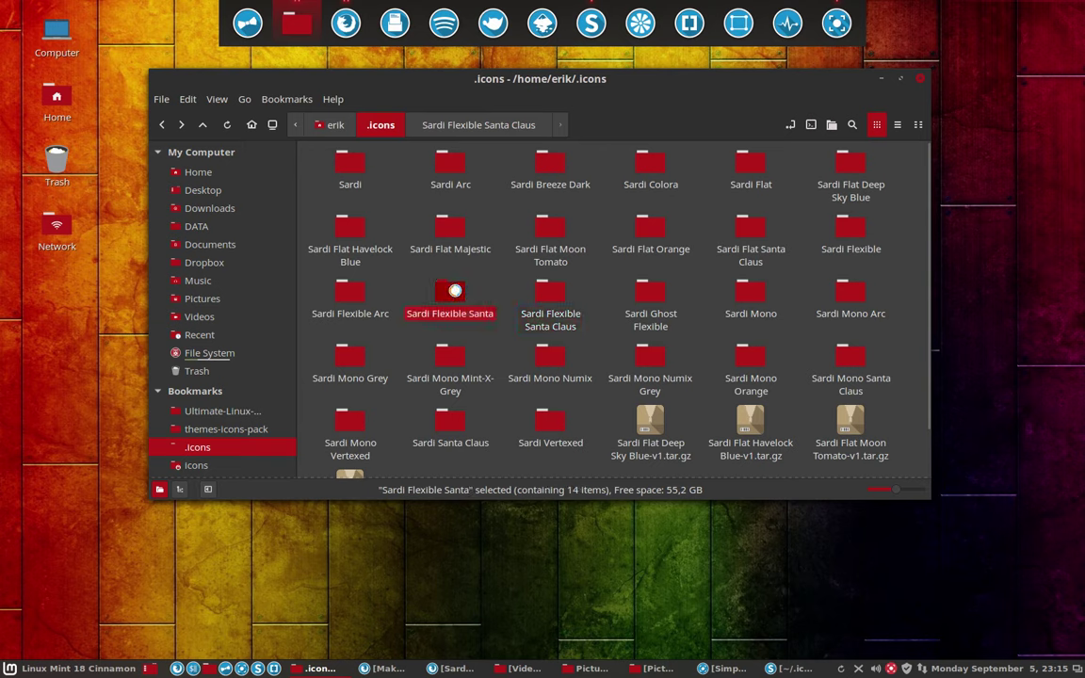
left_click(71, 667)
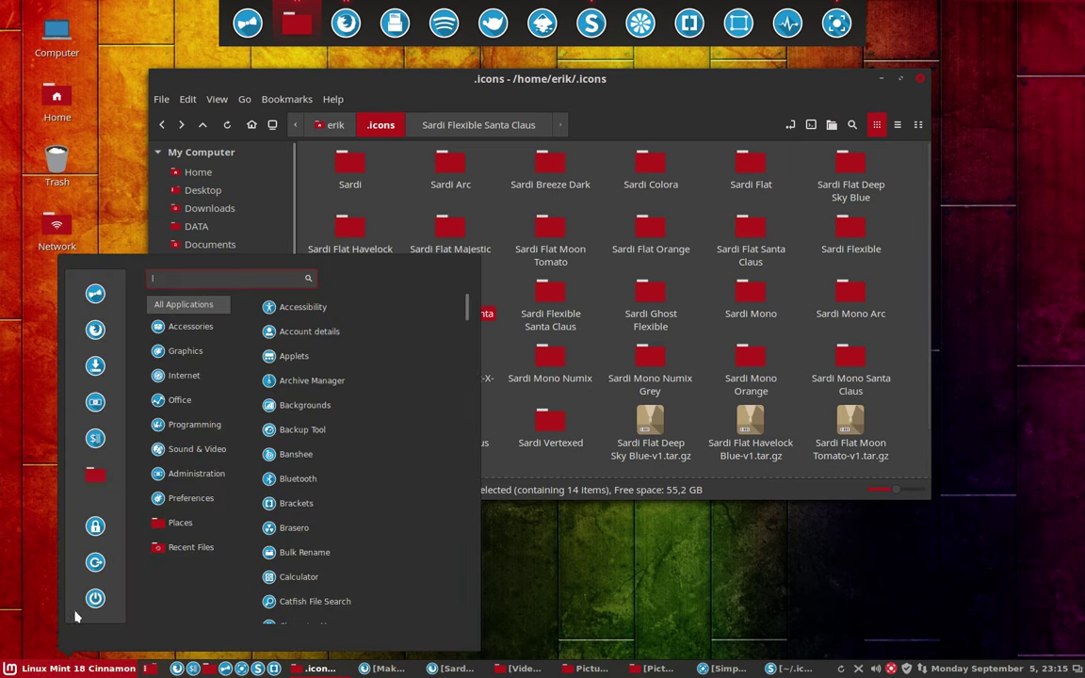
key("Escape")
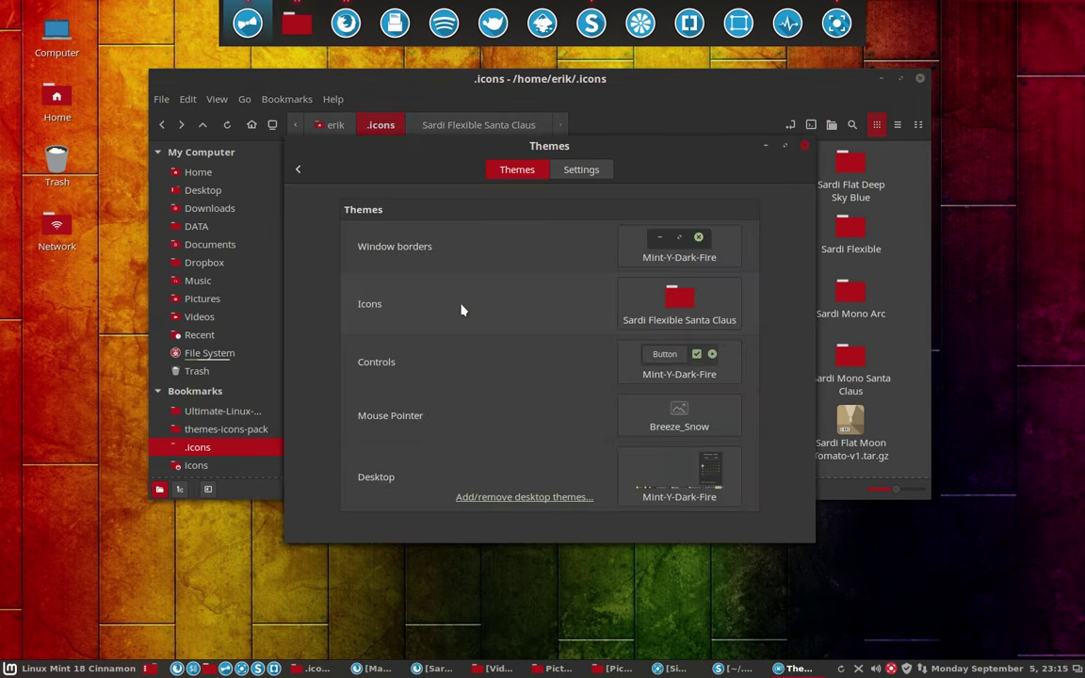
left_click(673, 307)
left_click(675, 327)
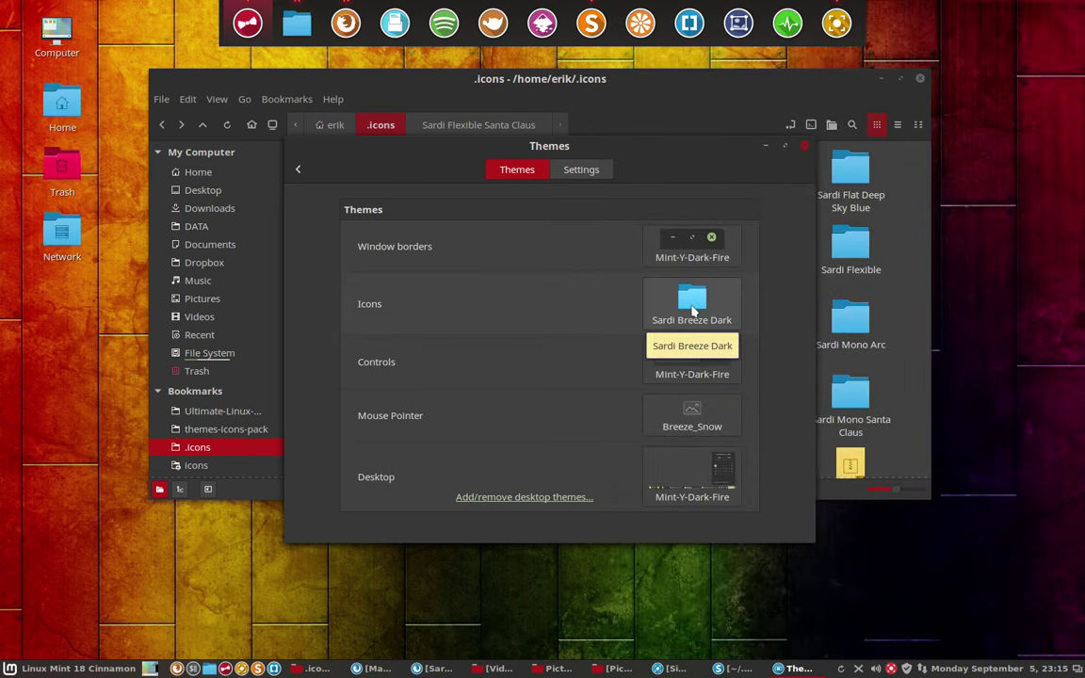
left_click(694, 310)
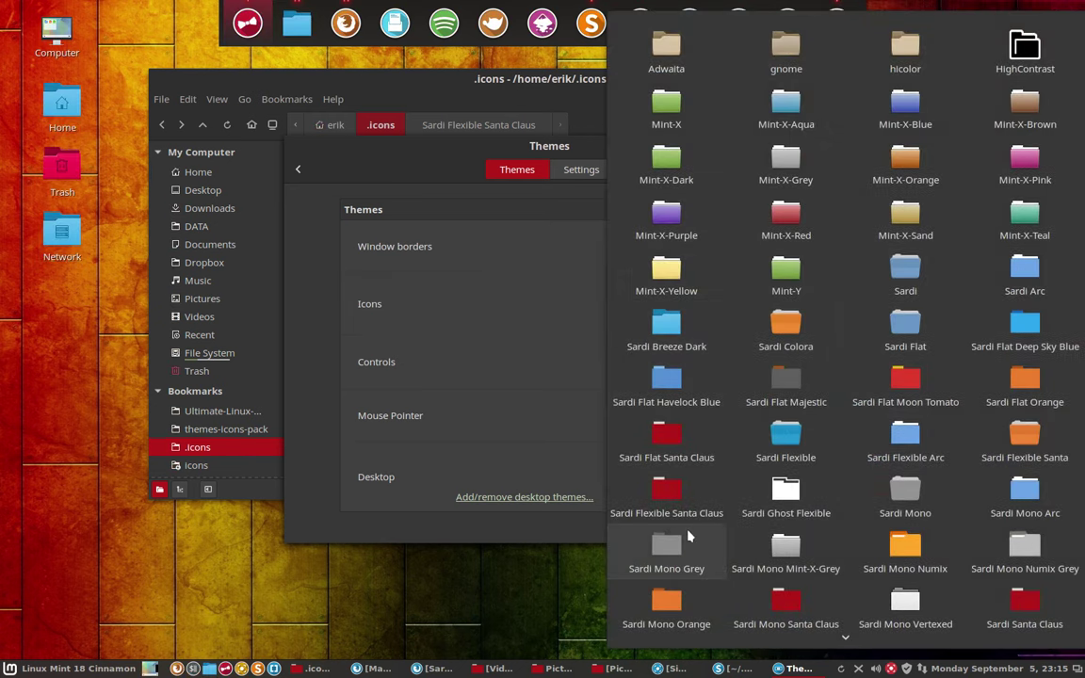
left_click(666, 497)
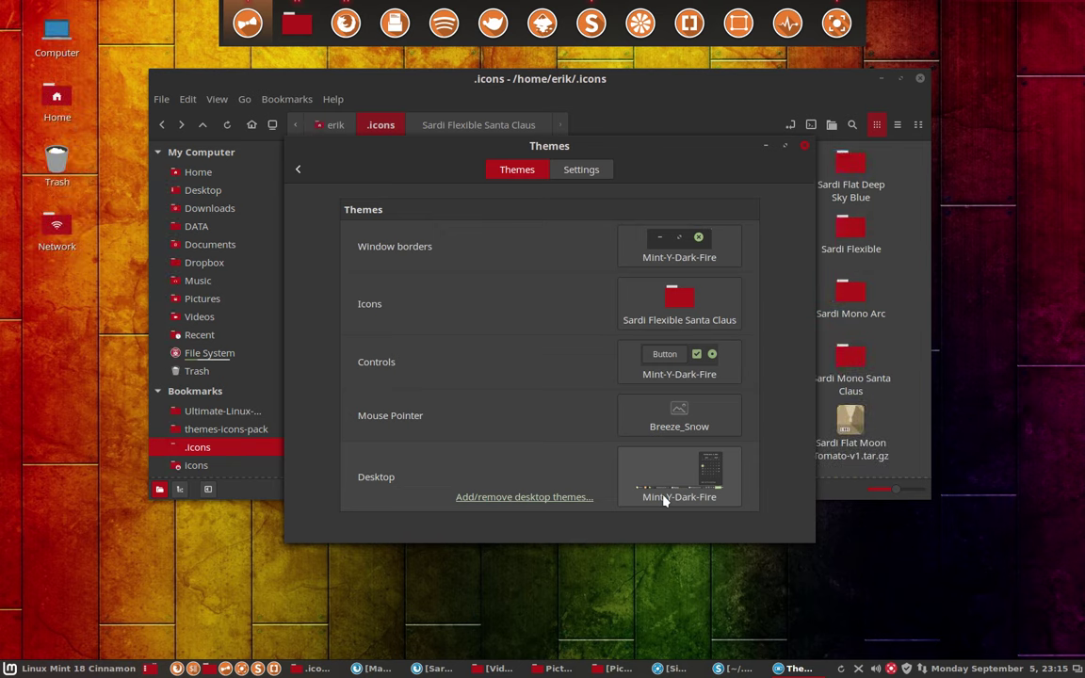
left_click(805, 146)
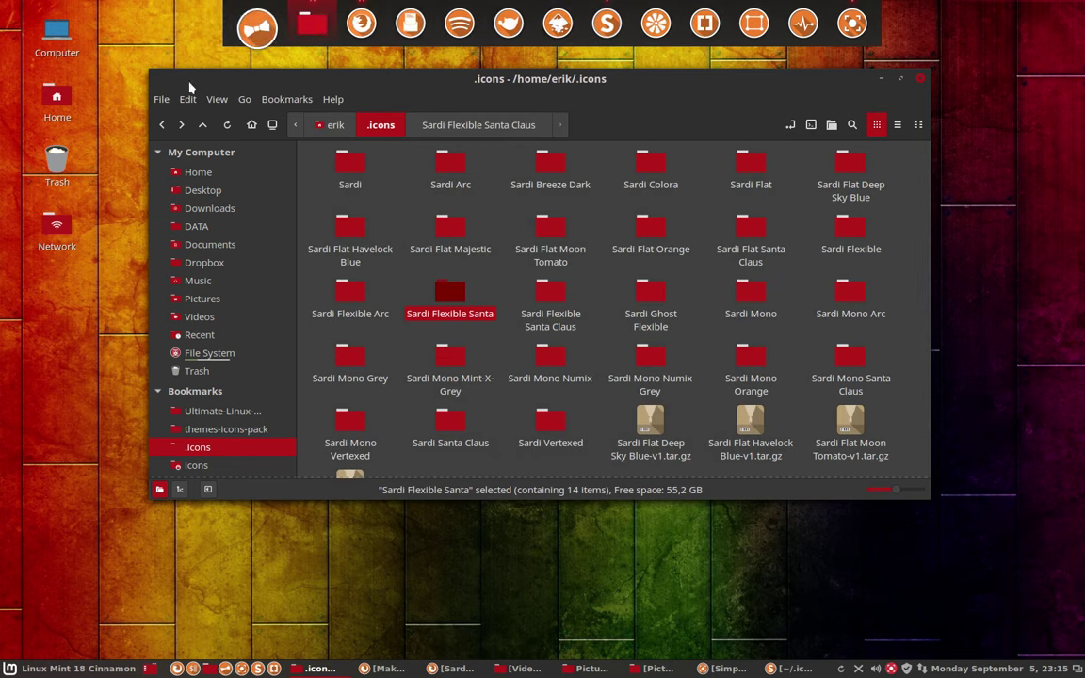
Examine the application icons in the start menu's Sound & Video and Preferences categories and close the menu
left_click(54, 671)
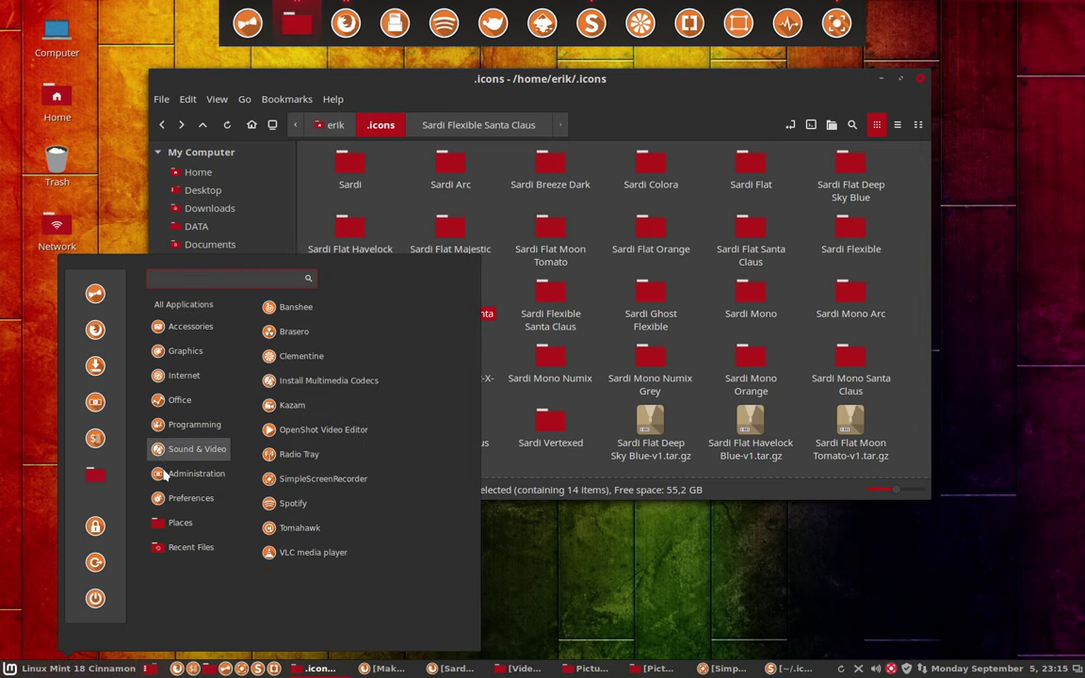
mouse_move(191, 498)
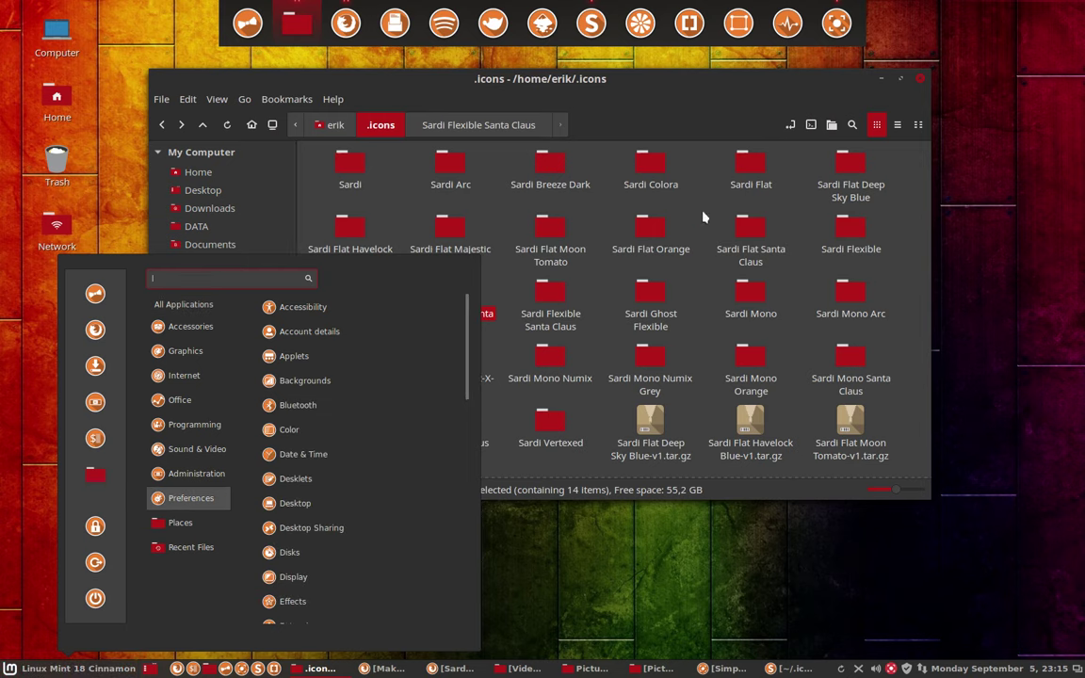
left_click(682, 91)
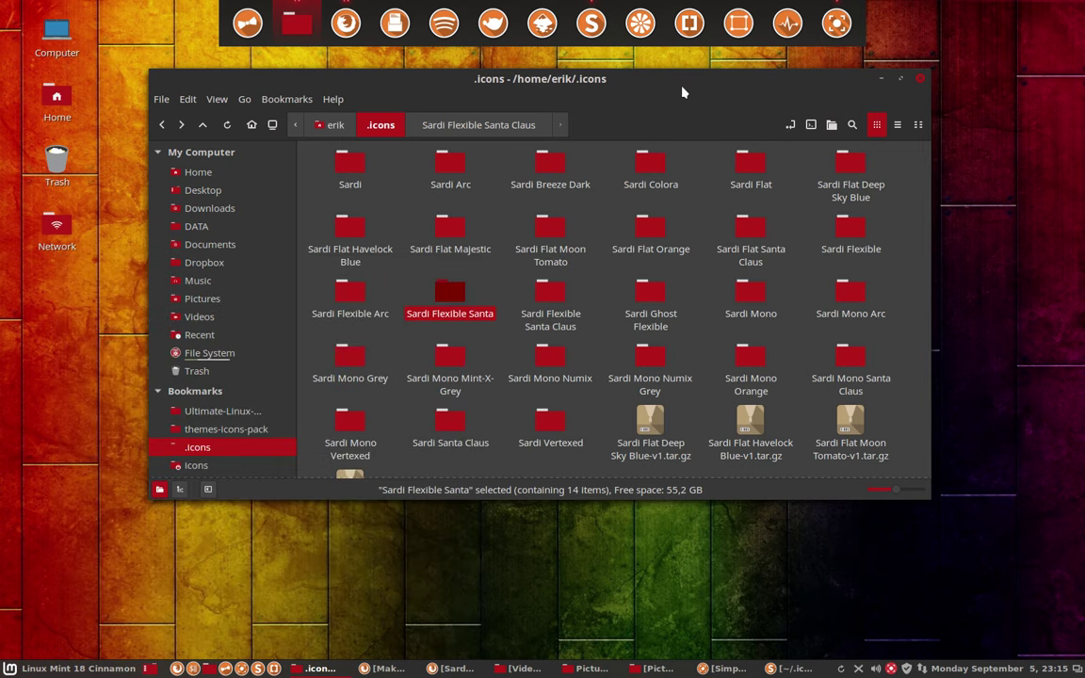
Display change-color.sh from the Sardi Flexible Santa folder and copy its newcolour value ef7e2c
double_click(453, 300)
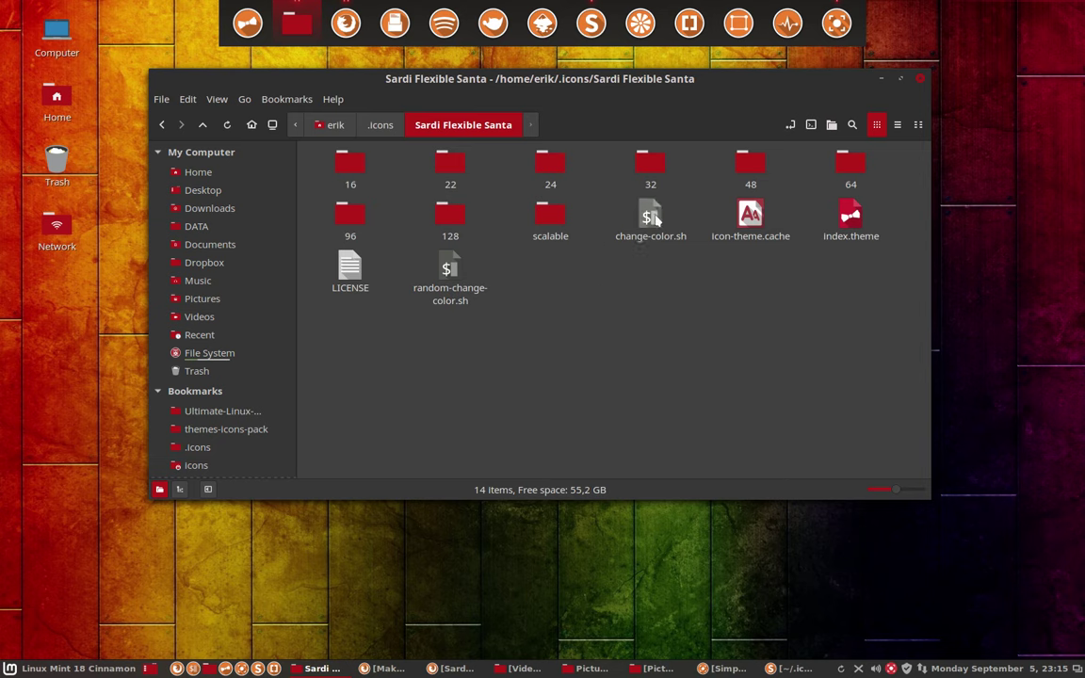
double_click(654, 230)
left_click(488, 350)
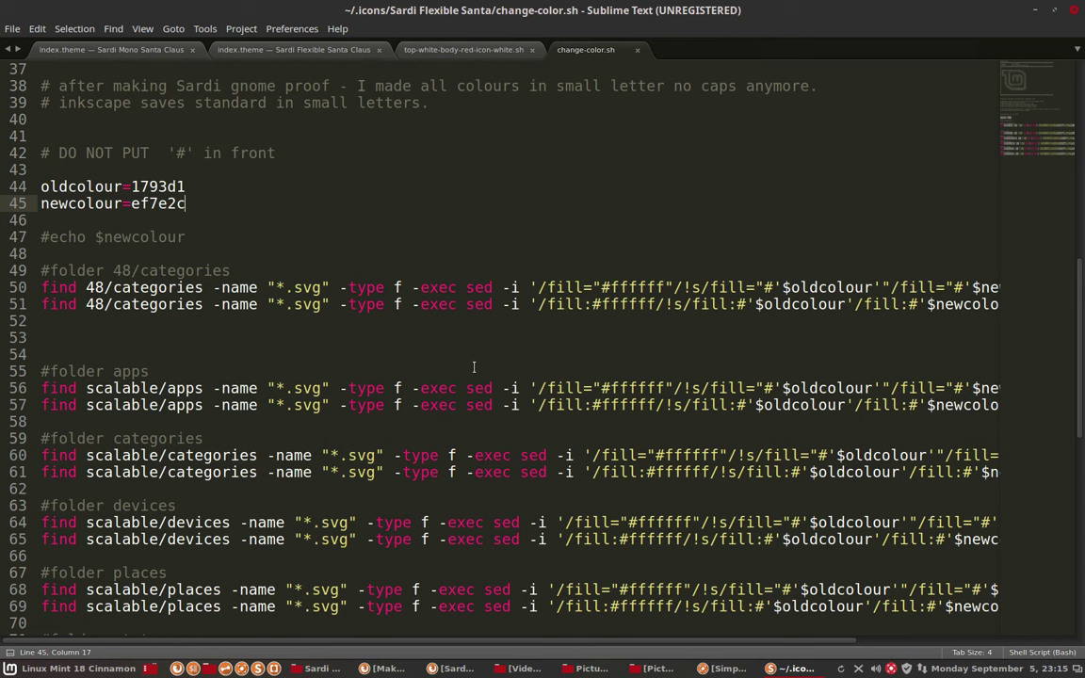
double_click(156, 203)
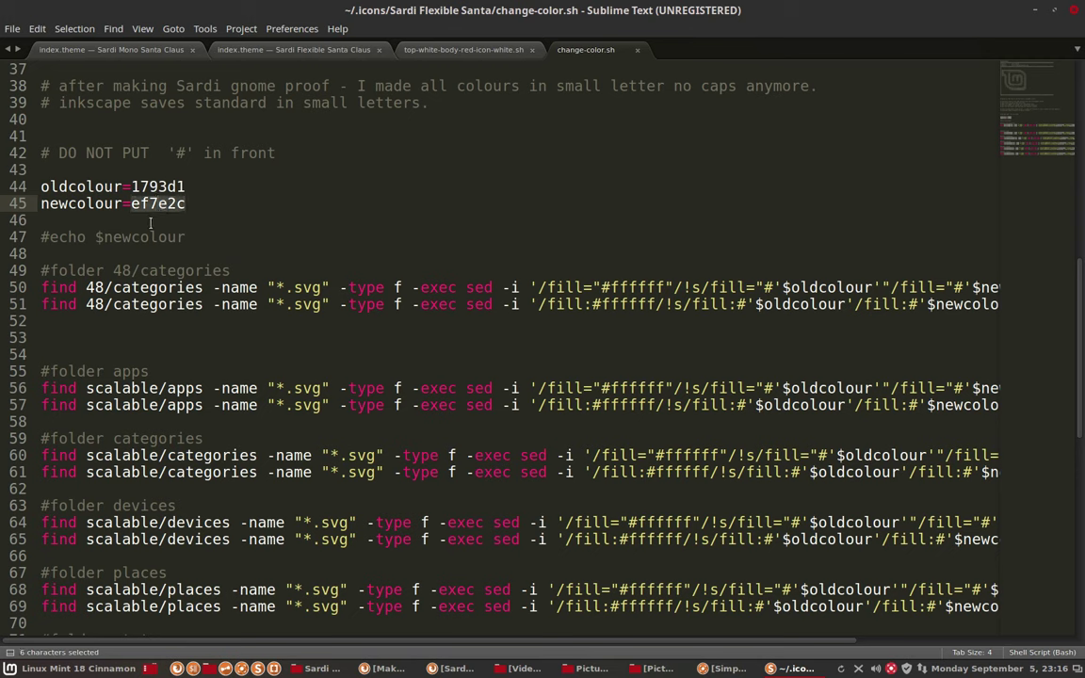
key("ctrl+c")
Switch to Firefox, look up #ef7e2c on the color-hex site and minimize the browser
key("super+f")
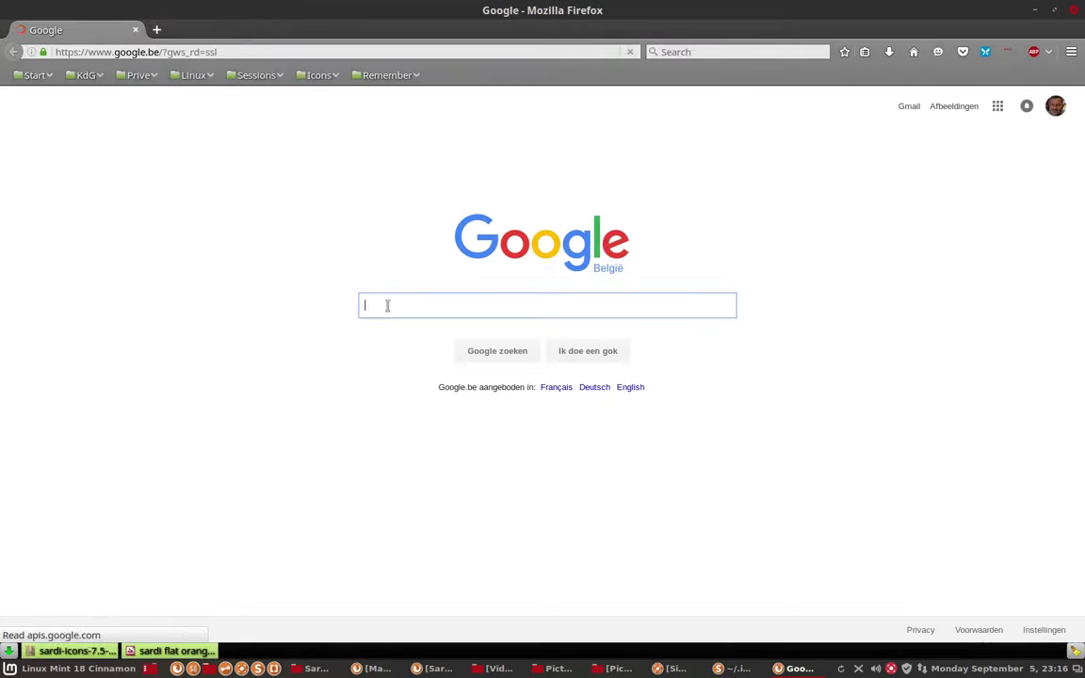
key("ctrl+v")
left_click(84, 103)
type("#")
key("Return")
left_click(148, 203)
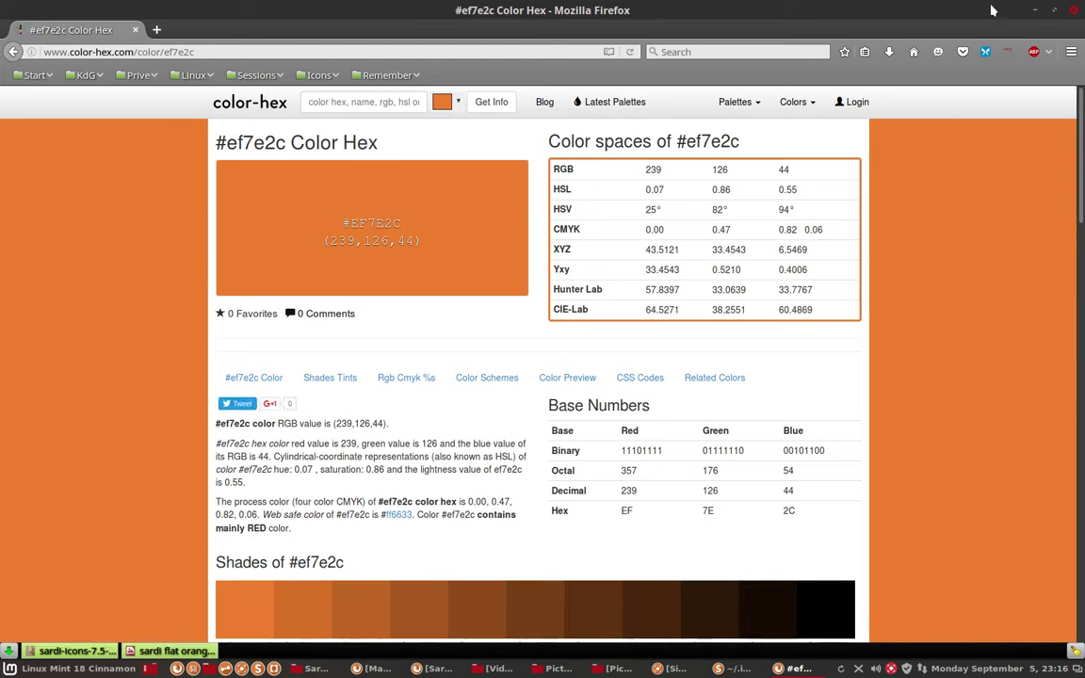
left_click(1036, 11)
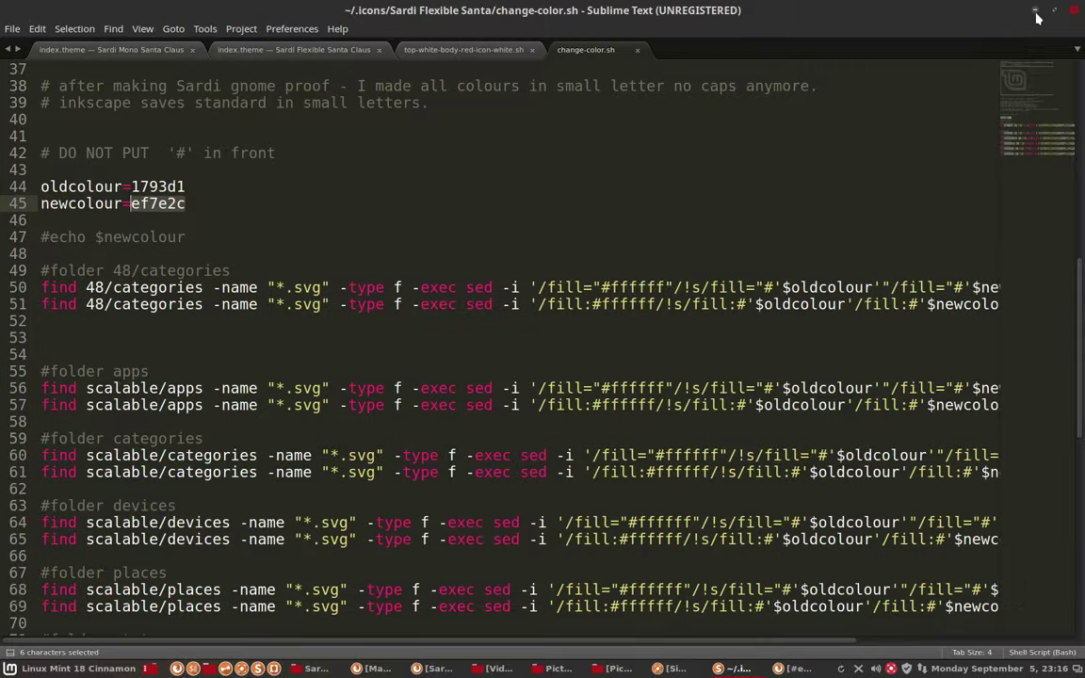
Minimize the editor and the Sardi Flexible Santa folder window to show the bare desktop
left_click(934, 11)
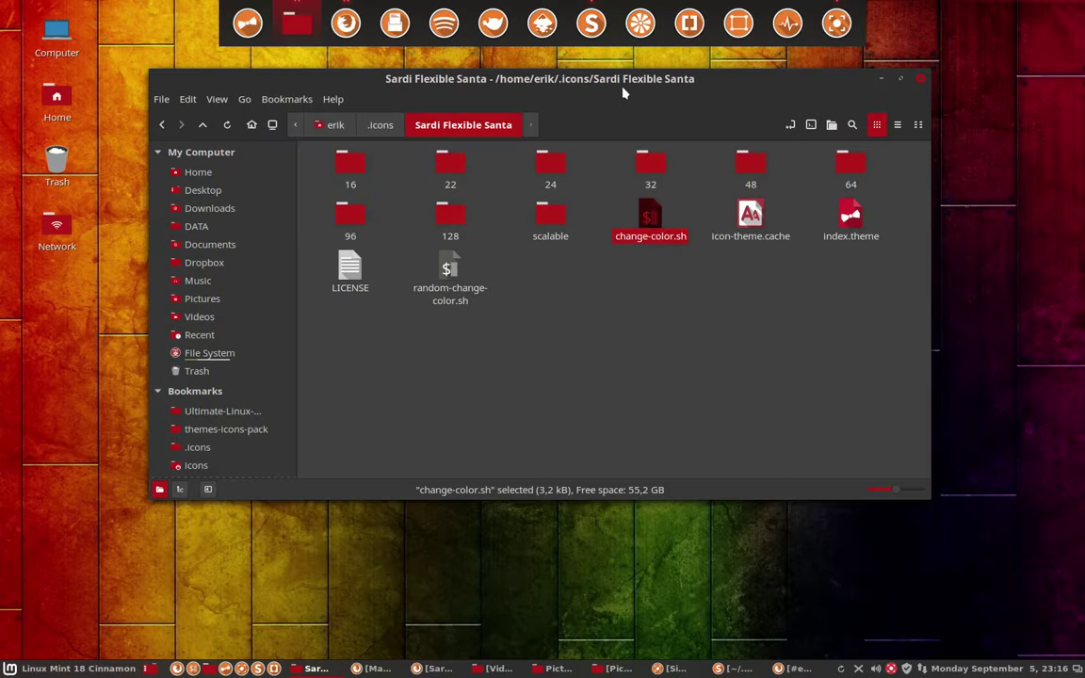
left_click_drag(627, 94, 671, 289)
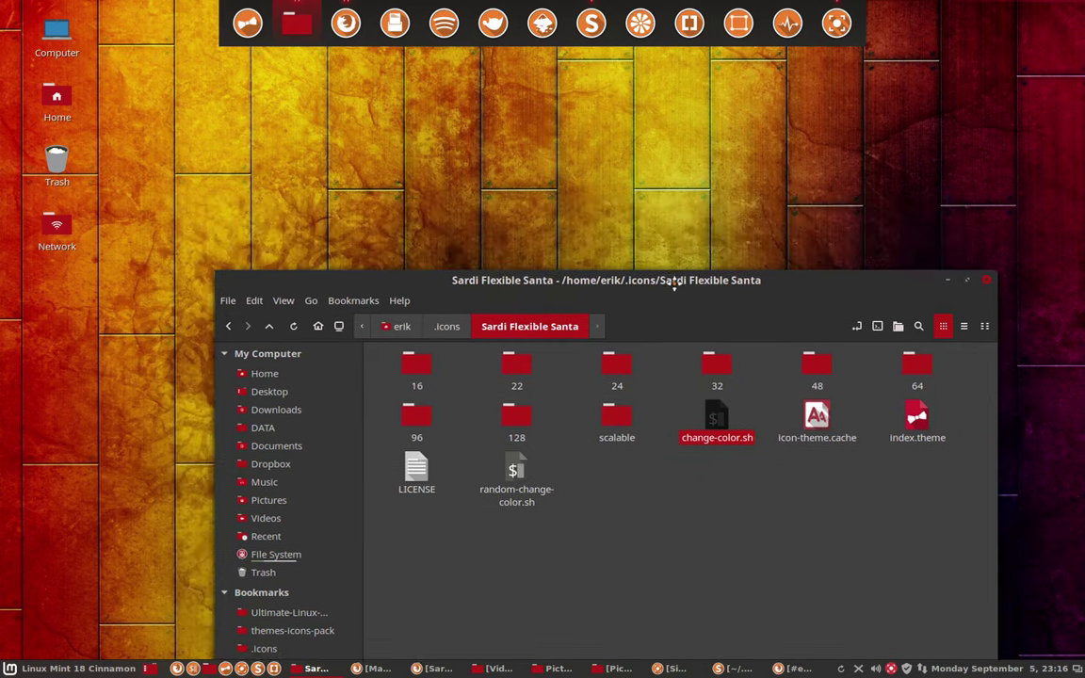
left_click(945, 279)
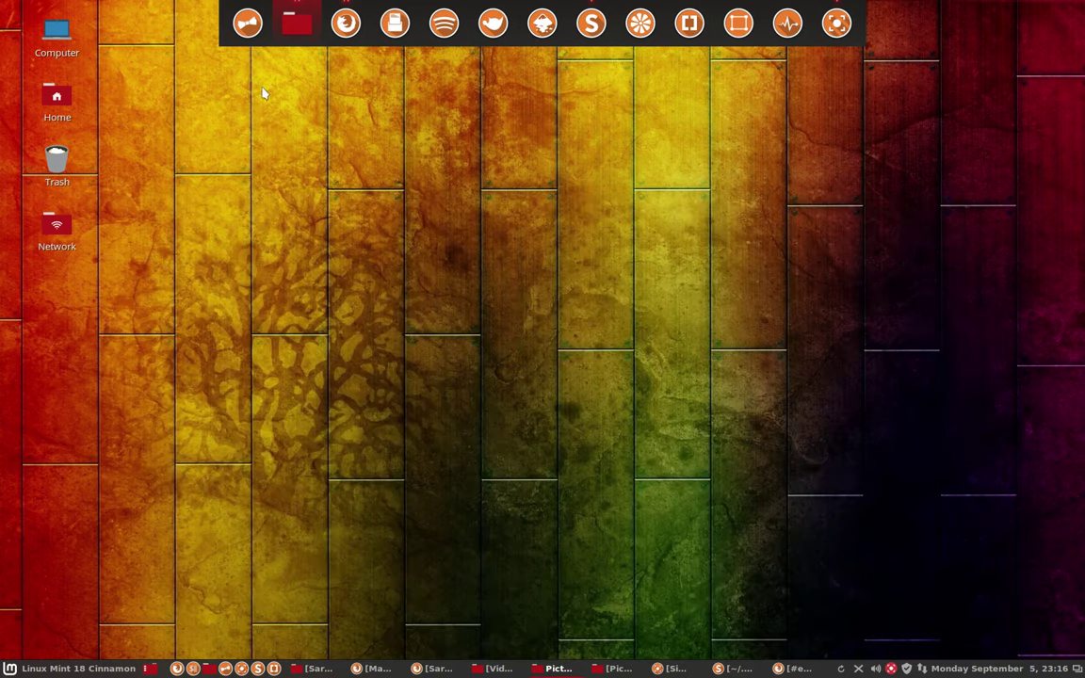
Open the home folder in a new file manager window and browse the theme folders in .icons
left_click(70, 668)
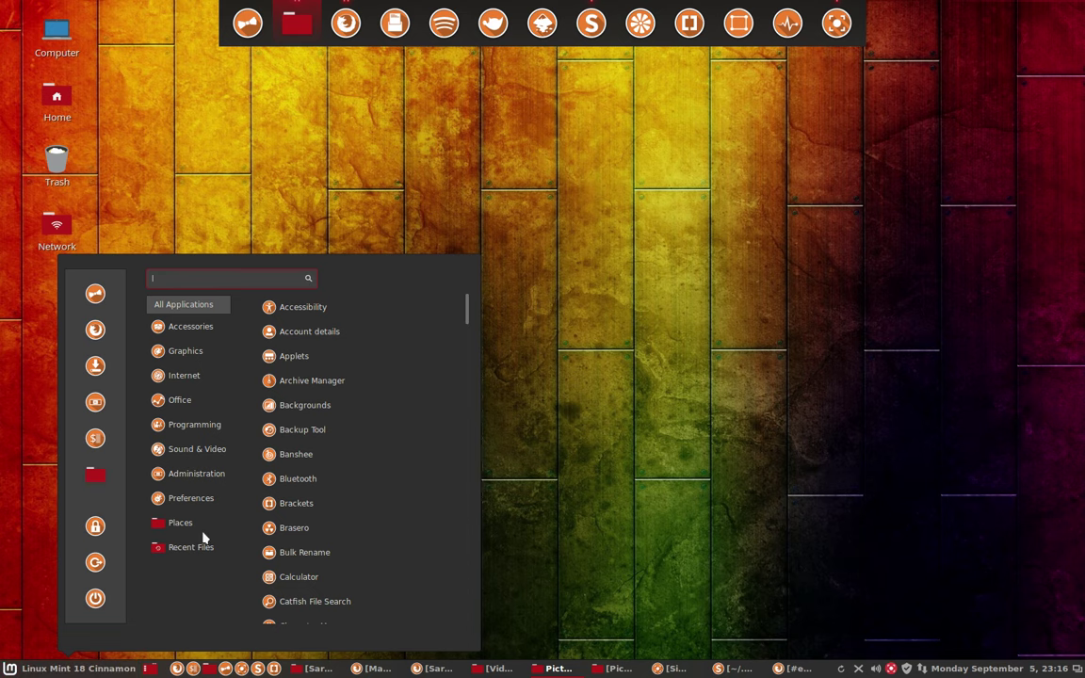
left_click(106, 482)
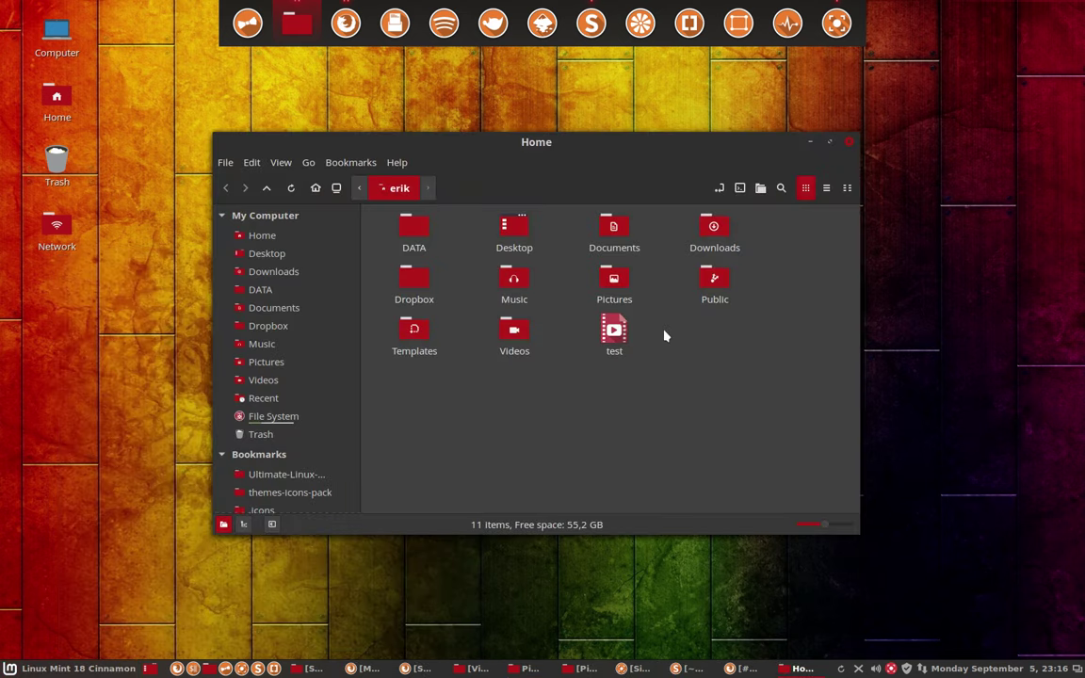
left_click(268, 510)
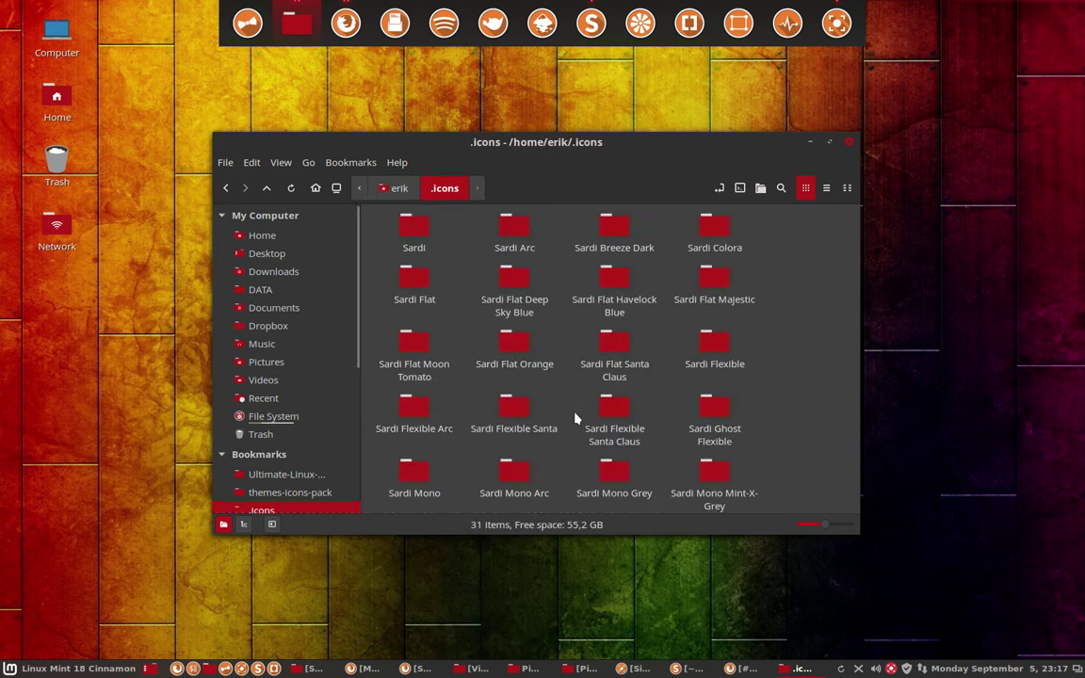
scroll(584, 408, "down", 2)
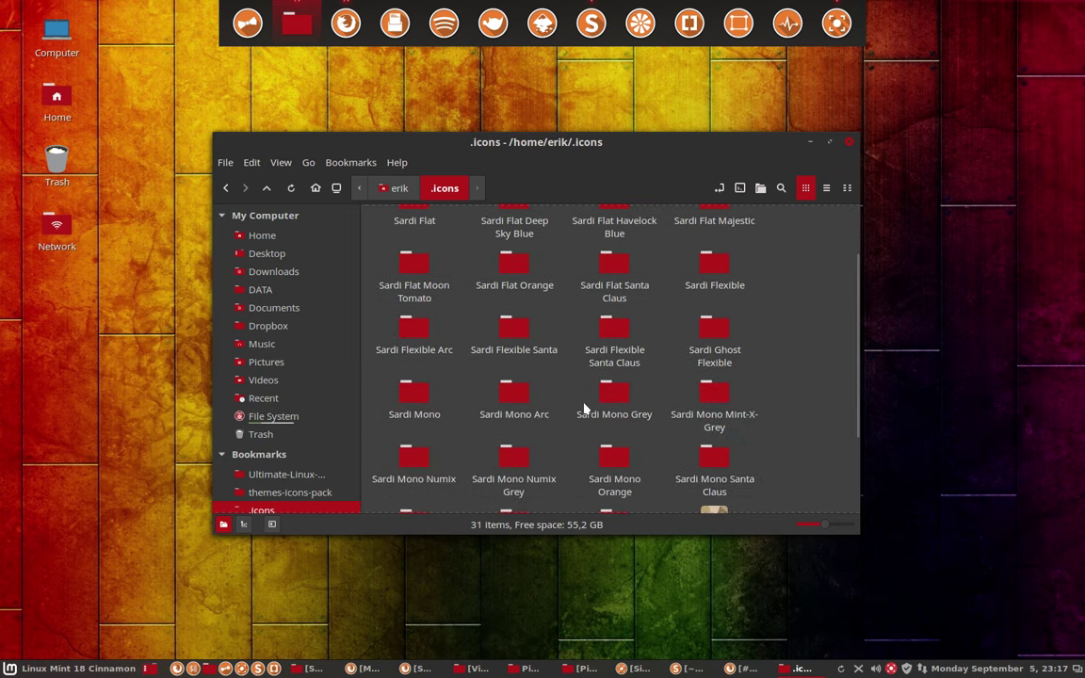